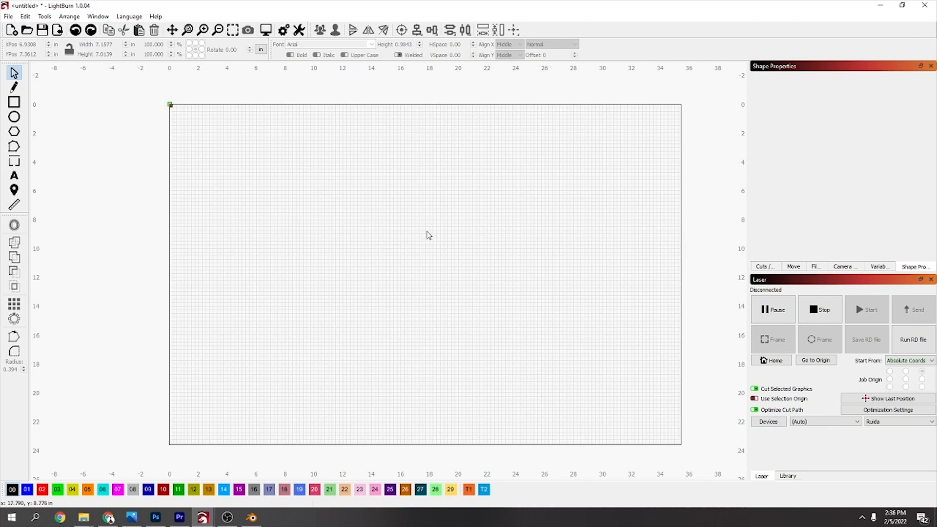
Examine the empty laser bed grid and its rulers at several magnifications.
{"action": "scroll", "coordinate": [429, 237], "scroll_direction": "down", "scroll_amount": 5}
{"action": "scroll", "coordinate": [419, 243], "scroll_direction": "up", "scroll_amount": 3}
{"action": "scroll", "coordinate": [418, 249], "scroll_direction": "down", "scroll_amount": 3}
{"action": "scroll", "coordinate": [418, 252], "scroll_direction": "down", "scroll_amount": 3}
{"action": "scroll", "coordinate": [418, 266], "scroll_direction": "down", "scroll_amount": 1}
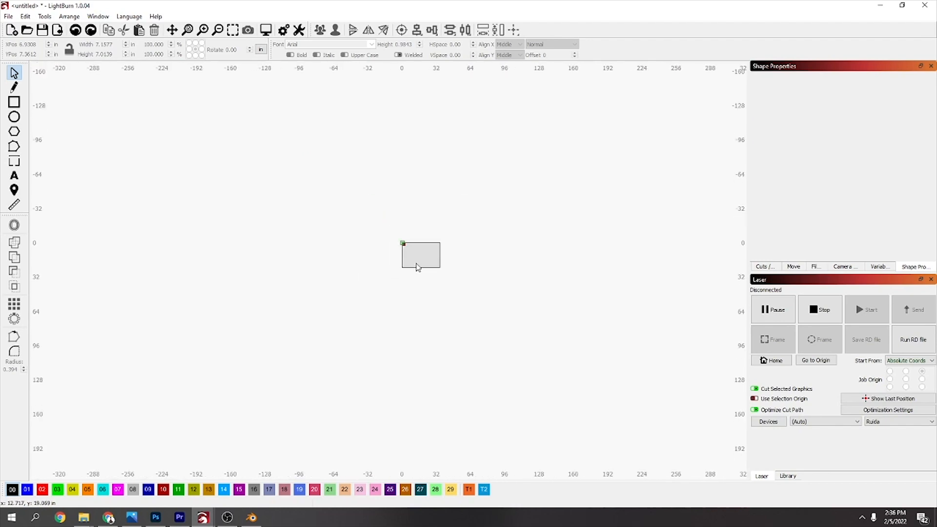
{"action": "scroll", "coordinate": [416, 268], "scroll_direction": "up", "scroll_amount": 4}
{"action": "scroll", "coordinate": [414, 270], "scroll_direction": "up", "scroll_amount": 5}
{"action": "scroll", "coordinate": [412, 267], "scroll_direction": "up", "scroll_amount": 1}
{"action": "scroll", "coordinate": [413, 269], "scroll_direction": "down", "scroll_amount": 2}
{"action": "scroll", "coordinate": [416, 271], "scroll_direction": "up", "scroll_amount": 1}
{"action": "left_click_drag", "start_coordinate": [419, 270], "coordinate": [338, 353]}
{"action": "scroll", "coordinate": [366, 405], "scroll_direction": "up", "scroll_amount": 1}
{"action": "scroll", "coordinate": [374, 277], "scroll_direction": "down", "scroll_amount": 2}
{"action": "scroll", "coordinate": [379, 280], "scroll_direction": "up", "scroll_amount": 2}
{"action": "left_click_drag", "start_coordinate": [379, 280], "coordinate": [387, 305]}
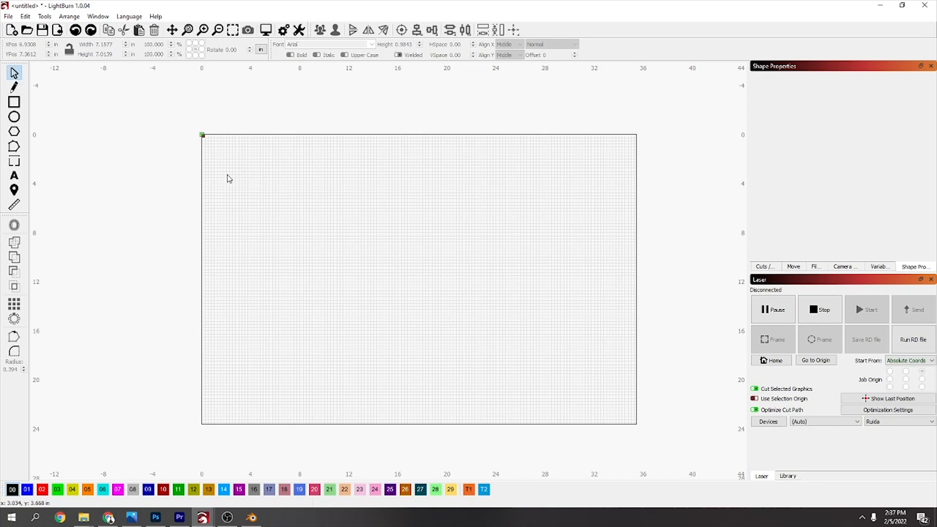
Draw two squares side by side on the bed, about 7.68 in and 8 in wide.
{"action": "left_click", "coordinate": [13, 102]}
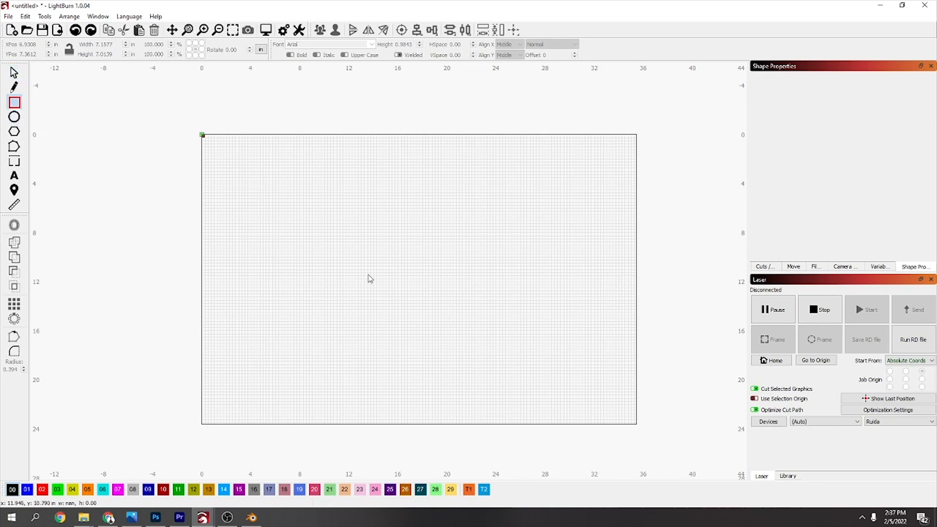
{"action": "mouse_move", "coordinate": [318, 218]}
{"action": "left_mouse_down"}
{"action": "mouse_move", "coordinate": [344, 246]}
{"action": "mouse_move", "coordinate": [335, 230]}
{"action": "mouse_move", "coordinate": [303, 230]}
{"action": "mouse_move", "coordinate": [315, 270]}
{"action": "mouse_move", "coordinate": [397, 295]}
{"action": "mouse_move", "coordinate": [329, 228]}
{"action": "mouse_move", "coordinate": [430, 320]}
{"action": "mouse_move", "coordinate": [358, 328]}
{"action": "mouse_move", "coordinate": [338, 194]}
{"action": "mouse_move", "coordinate": [380, 198]}
{"action": "mouse_move", "coordinate": [357, 334]}
{"action": "mouse_move", "coordinate": [385, 288]}
{"action": "mouse_move", "coordinate": [414, 316]}
{"action": "mouse_move", "coordinate": [394, 295]}
{"action": "left_mouse_up"}
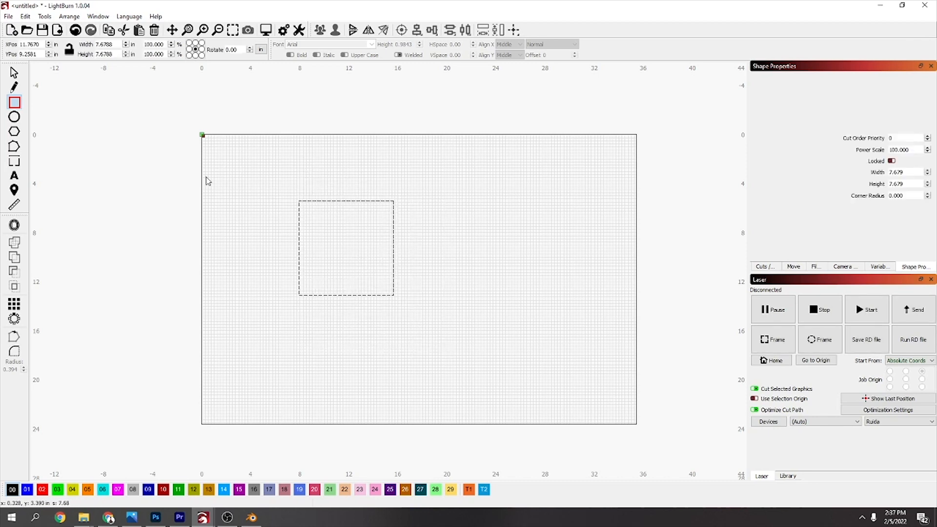
{"action": "left_click_drag", "start_coordinate": [473, 205], "coordinate": [572, 304]}
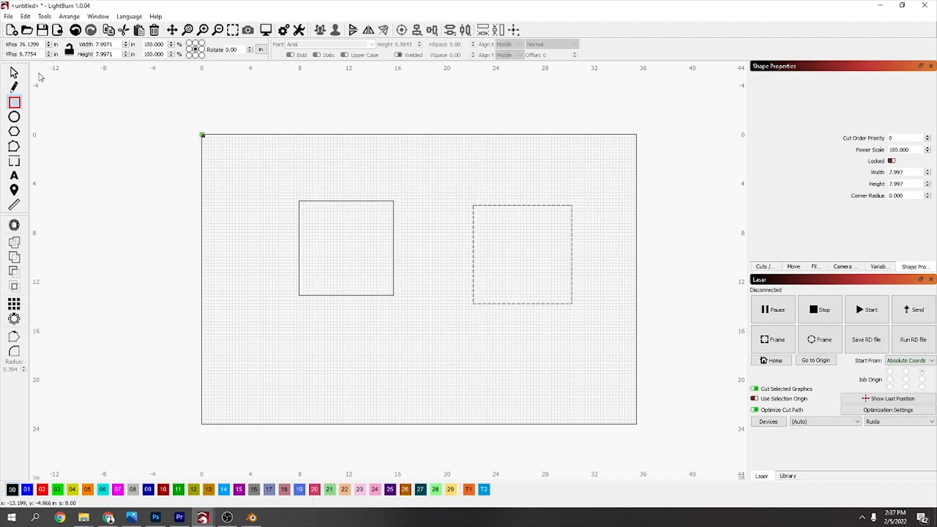
Select the left square and move it slightly to the right.
{"action": "left_click", "coordinate": [13, 73]}
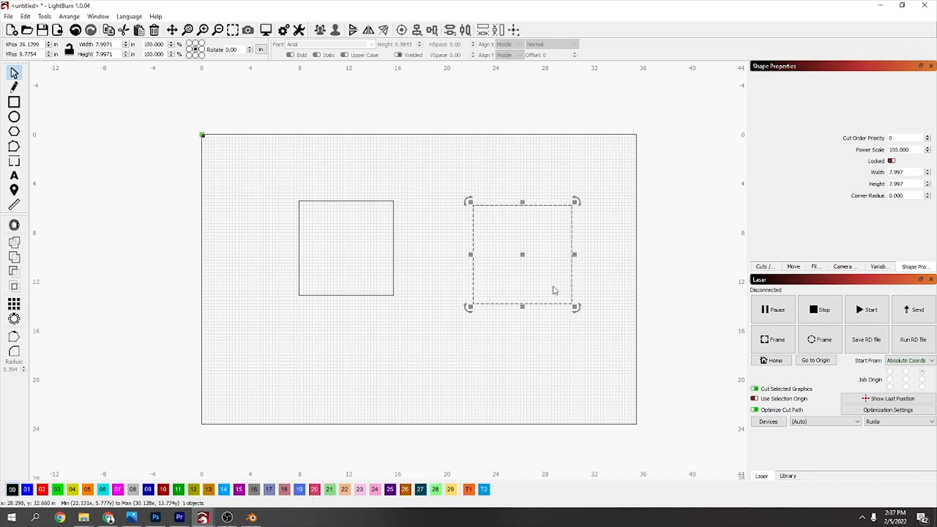
{"action": "left_click", "coordinate": [337, 200]}
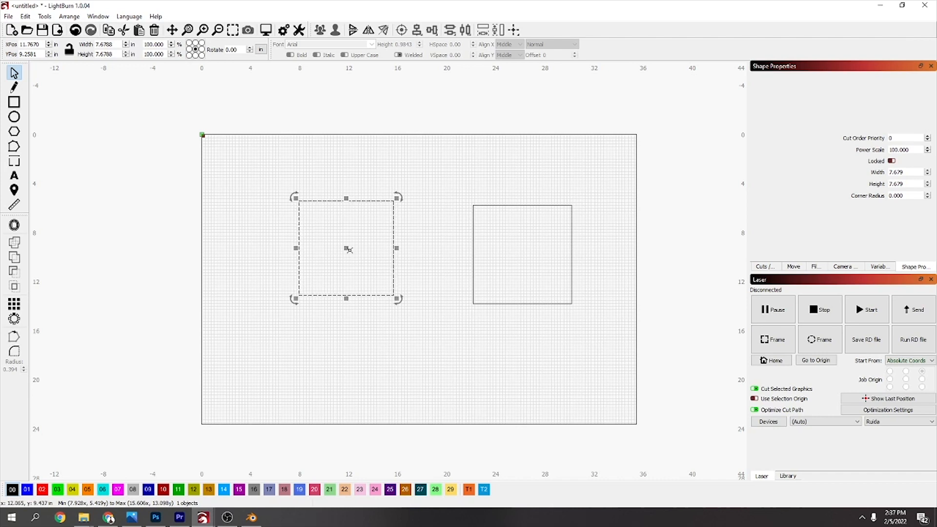
{"action": "mouse_move", "coordinate": [346, 248]}
{"action": "left_mouse_down"}
{"action": "mouse_move", "coordinate": [400, 200]}
{"action": "mouse_move", "coordinate": [346, 242]}
{"action": "mouse_move", "coordinate": [372, 249]}
{"action": "mouse_move", "coordinate": [356, 253]}
{"action": "left_mouse_up"}
Select the left and right squares in turn with enclosing selection boxes.
{"action": "left_click_drag", "start_coordinate": [279, 160], "coordinate": [431, 318]}
{"action": "left_click_drag", "start_coordinate": [454, 182], "coordinate": [591, 328]}
{"action": "left_click_drag", "start_coordinate": [283, 177], "coordinate": [397, 314]}
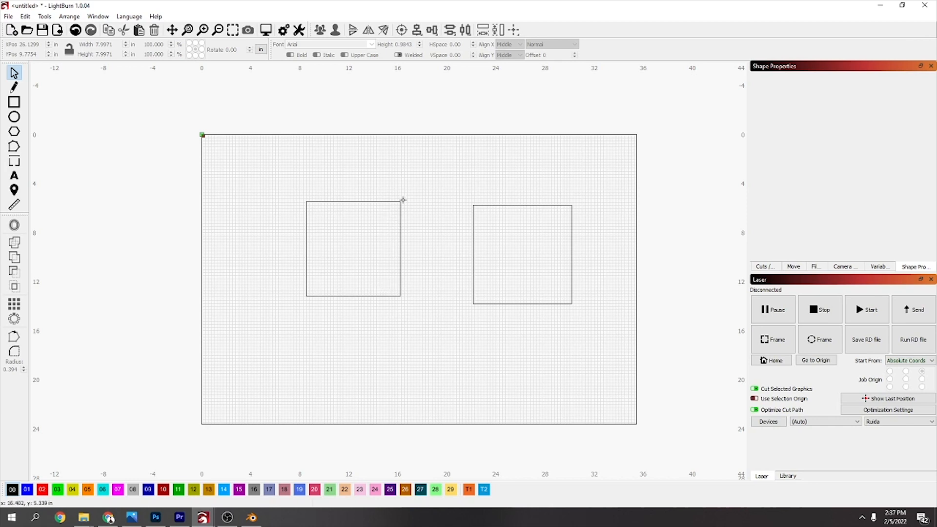
{"action": "left_click_drag", "start_coordinate": [285, 184], "coordinate": [408, 324]}
Select both squares with a crossing selection and move them together about 3.6 in left and 1.2 in up.
{"action": "left_click_drag", "start_coordinate": [446, 173], "coordinate": [393, 210]}
{"action": "left_click_drag", "start_coordinate": [532, 169], "coordinate": [394, 206]}
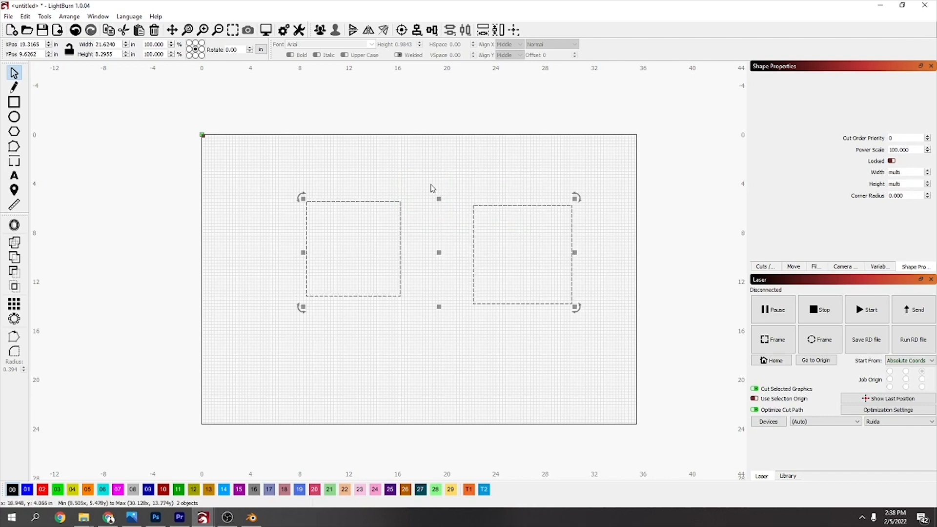
{"action": "left_click_drag", "start_coordinate": [439, 252], "coordinate": [395, 238]}
Move only the right square so that it overlaps the lower-right corner of the left square.
{"action": "left_click", "coordinate": [557, 210]}
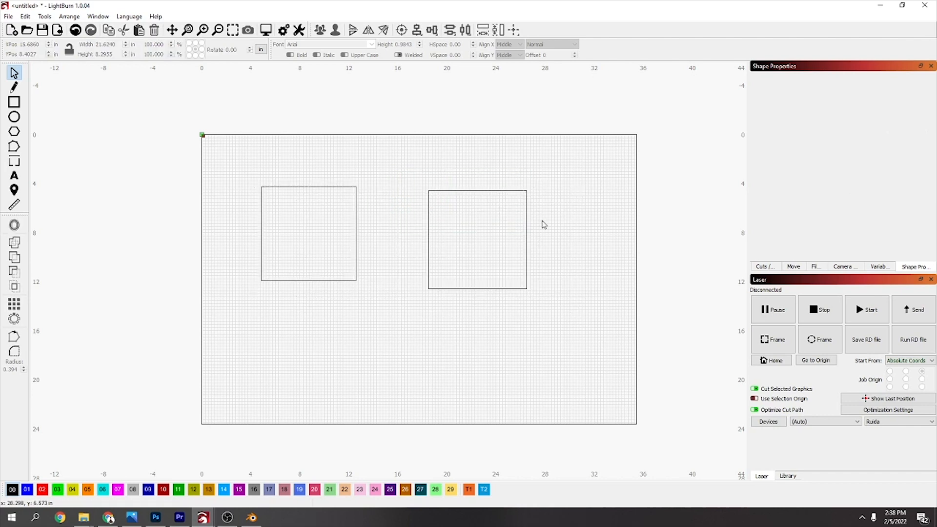
{"action": "left_click", "coordinate": [528, 249]}
{"action": "left_click_drag", "start_coordinate": [483, 240], "coordinate": [366, 295]}
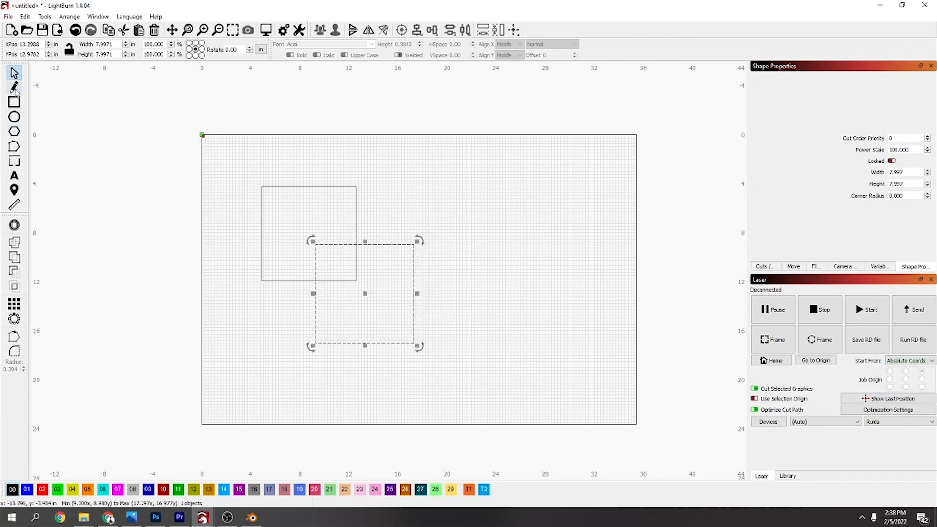
Draw a closed ten-sided freeform outline about 17.2 in wide and 13.8 in high right of the squares, and select it.
{"action": "left_click", "coordinate": [15, 88]}
{"action": "left_click", "coordinate": [433, 185]}
{"action": "left_click", "coordinate": [495, 165]}
{"action": "left_click", "coordinate": [562, 196]}
{"action": "left_click", "coordinate": [590, 260]}
{"action": "left_click", "coordinate": [561, 317]}
{"action": "left_click", "coordinate": [488, 317]}
{"action": "left_click", "coordinate": [436, 234]}
{"action": "left_click", "coordinate": [398, 221]}
{"action": "left_click", "coordinate": [379, 173]}
{"action": "left_click", "coordinate": [404, 150]}
{"action": "left_click", "coordinate": [433, 185]}
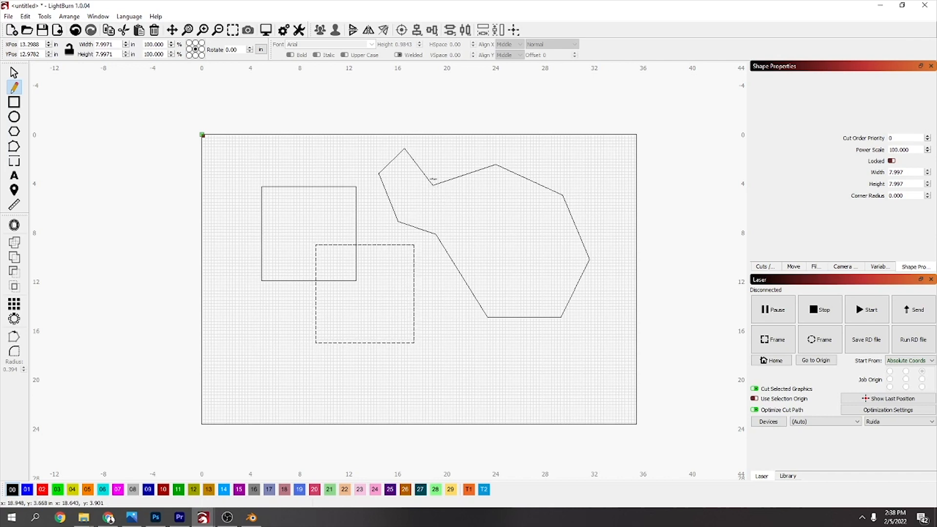
{"action": "left_click", "coordinate": [13, 73]}
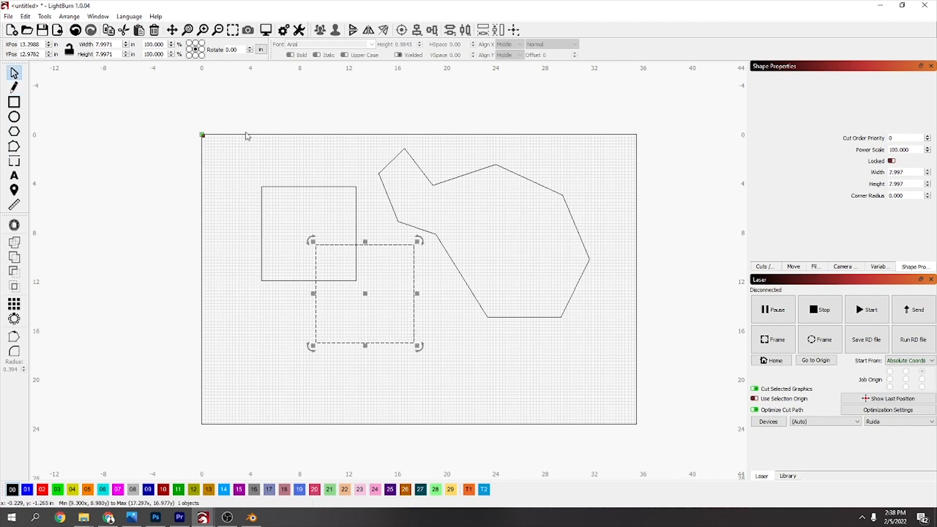
{"action": "left_click", "coordinate": [427, 176]}
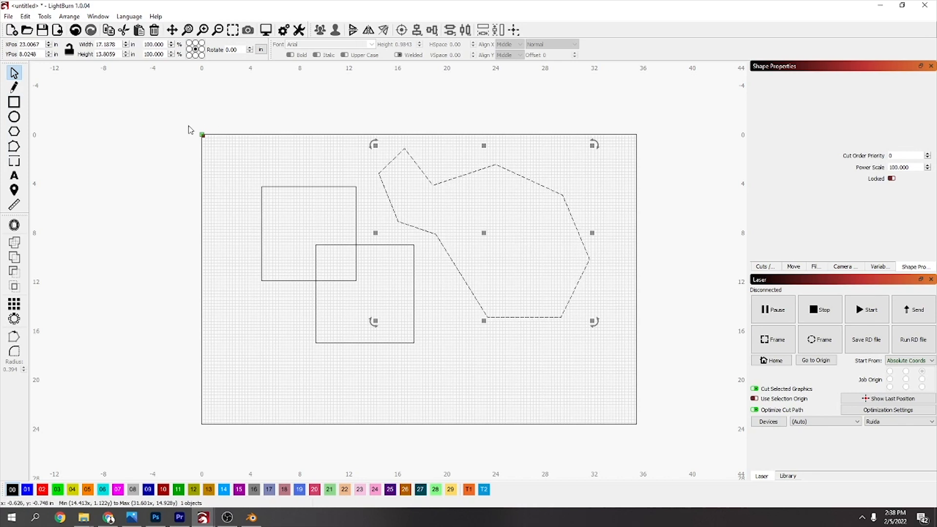
Draw a hexagon about 5.01 in wide below the freeform outline.
{"action": "left_click", "coordinate": [14, 132]}
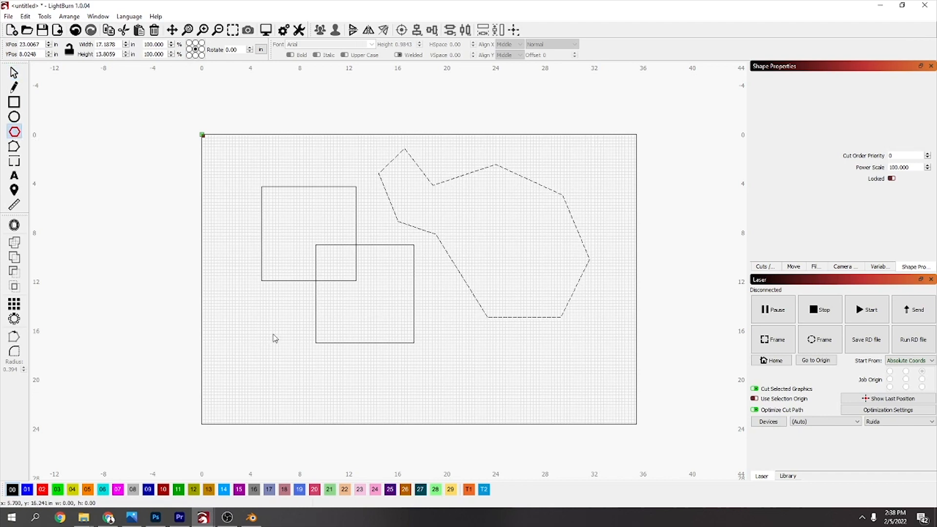
{"action": "left_click_drag", "start_coordinate": [449, 342], "coordinate": [510, 390]}
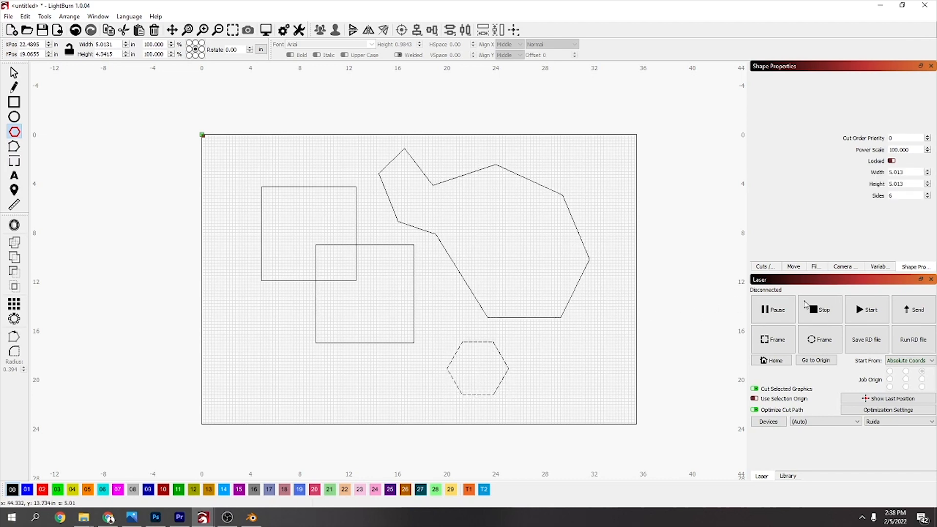
Look over the cut layer settings, return to the hexagon's shape properties, and review which windows are enabled.
{"action": "left_click", "coordinate": [764, 267]}
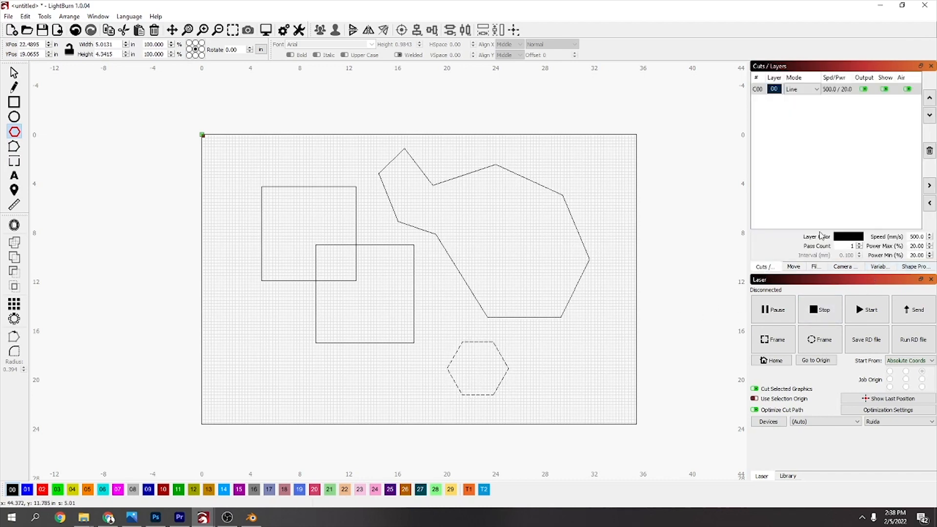
{"action": "left_click", "coordinate": [912, 269]}
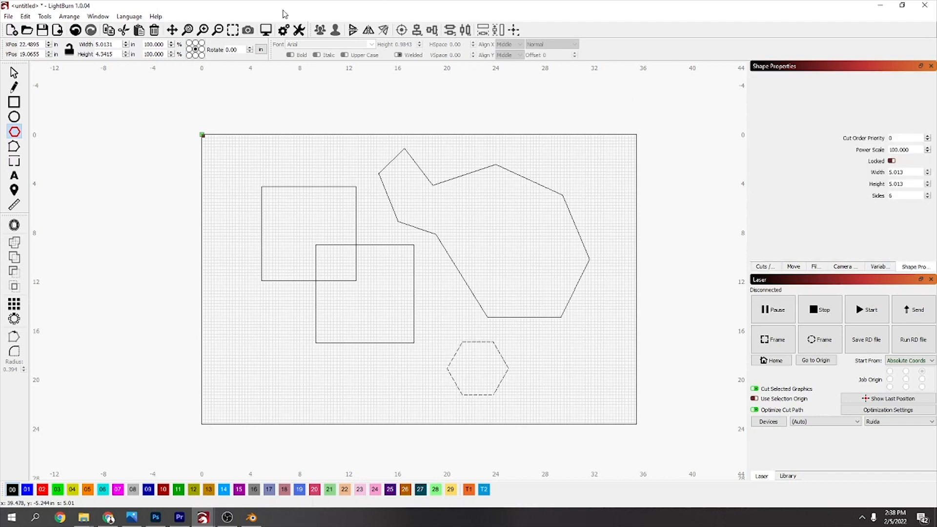
{"action": "left_click", "coordinate": [101, 20]}
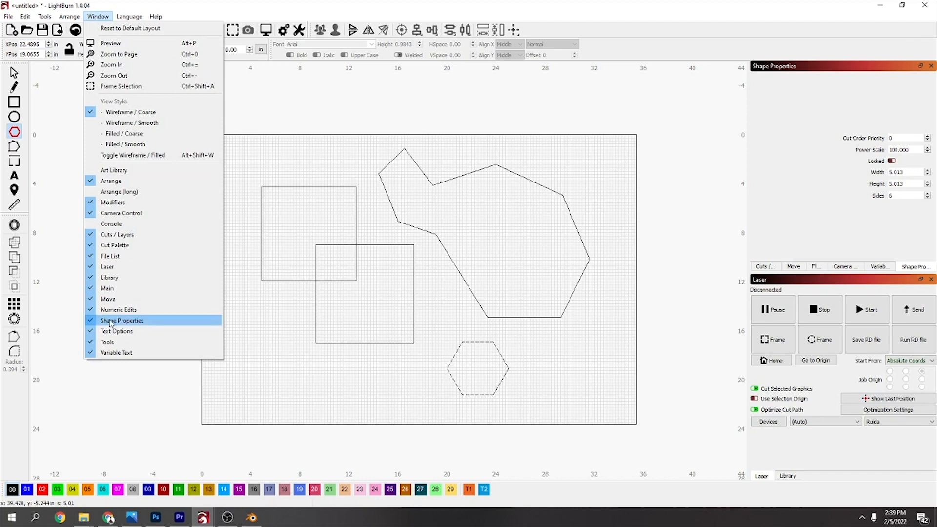
{"action": "left_click", "coordinate": [464, 6]}
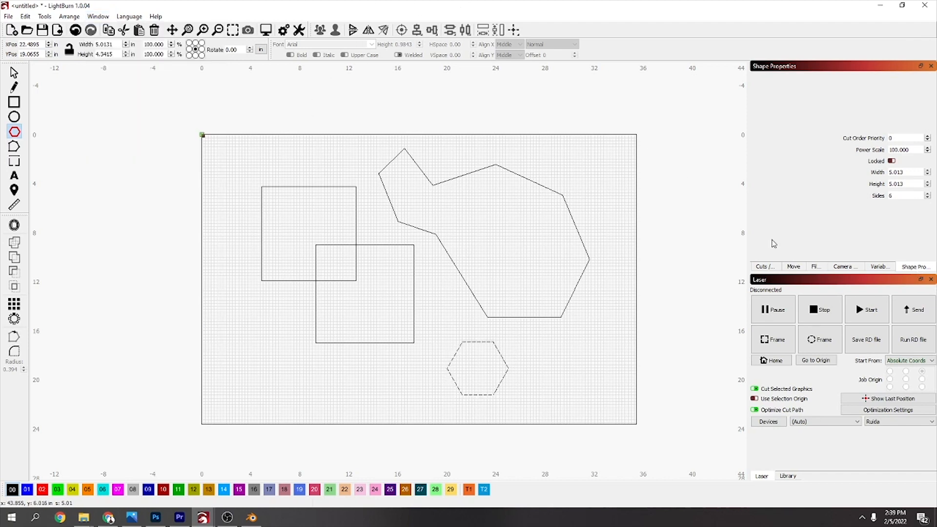
Set the hexagon's number of sides to 12.
{"action": "scroll", "coordinate": [499, 366], "scroll_direction": "up", "scroll_amount": 4}
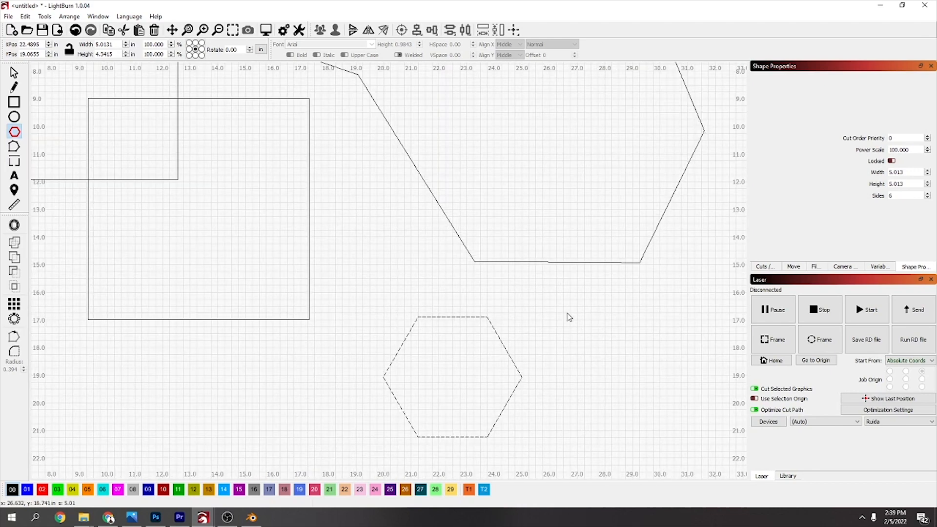
{"action": "left_click", "coordinate": [927, 197]}
{"action": "left_click", "coordinate": [927, 198]}
{"action": "left_click", "coordinate": [927, 197]}
{"action": "scroll", "coordinate": [514, 335], "scroll_direction": "down", "scroll_amount": 4}
{"action": "scroll", "coordinate": [929, 196], "scroll_direction": "up", "scroll_amount": 9}
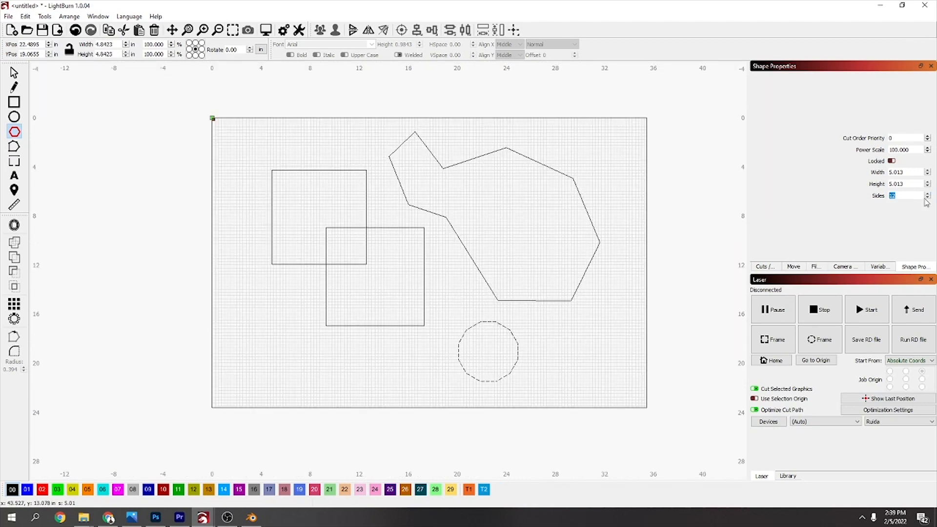
Set the polygon's number of sides to 3 to make a triangle.
{"action": "scroll", "coordinate": [930, 202], "scroll_direction": "down", "scroll_amount": 7}
{"action": "scroll", "coordinate": [929, 201], "scroll_direction": "down", "scroll_amount": 1}
{"action": "scroll", "coordinate": [929, 202], "scroll_direction": "down", "scroll_amount": 1}
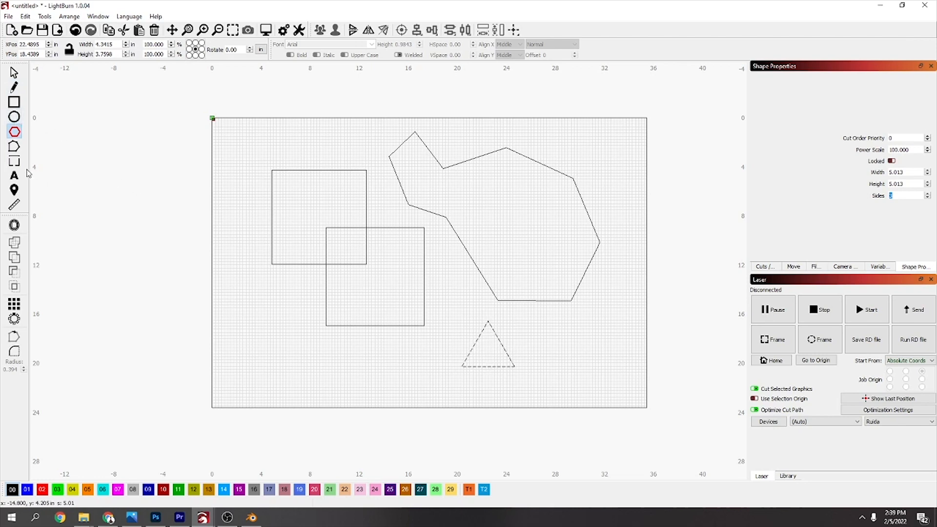
Show the editable nodes of the freeform outline with the Edit Nodes tool.
{"action": "left_click", "coordinate": [14, 147]}
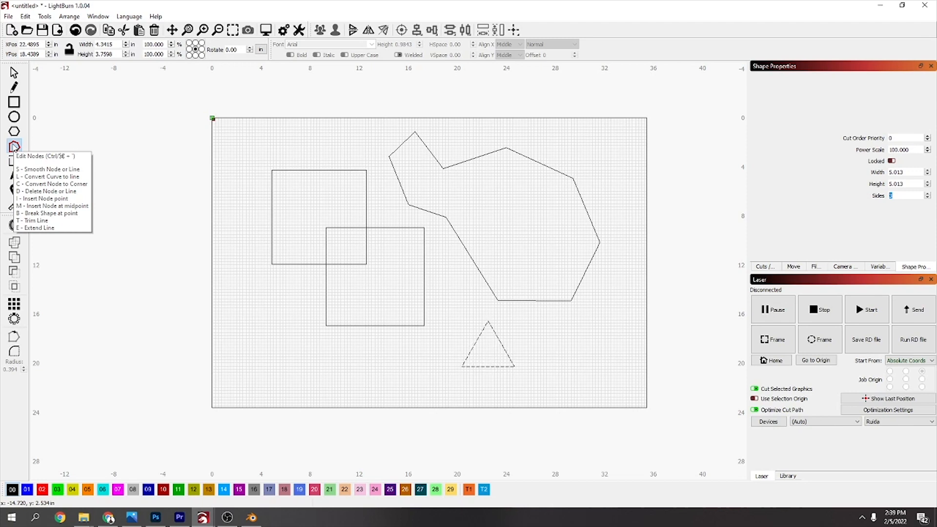
{"action": "left_click", "coordinate": [16, 146]}
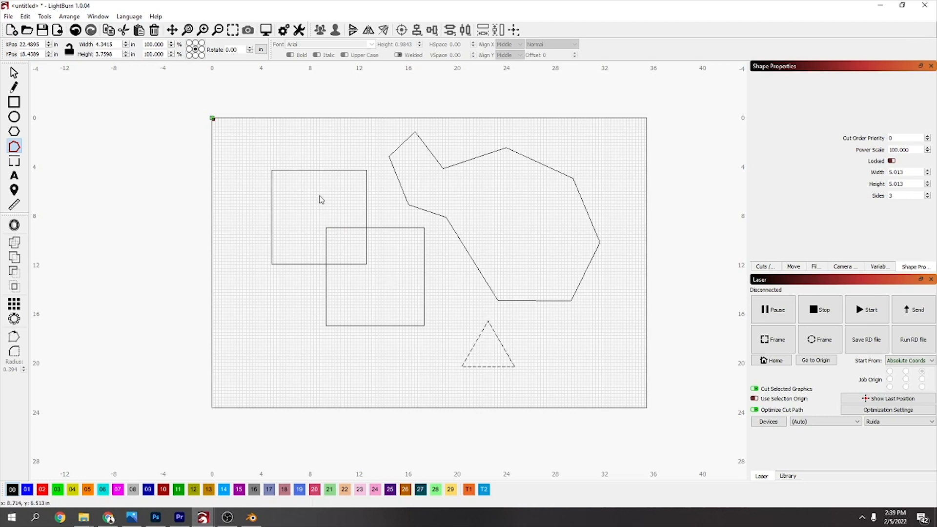
{"action": "left_click", "coordinate": [416, 204]}
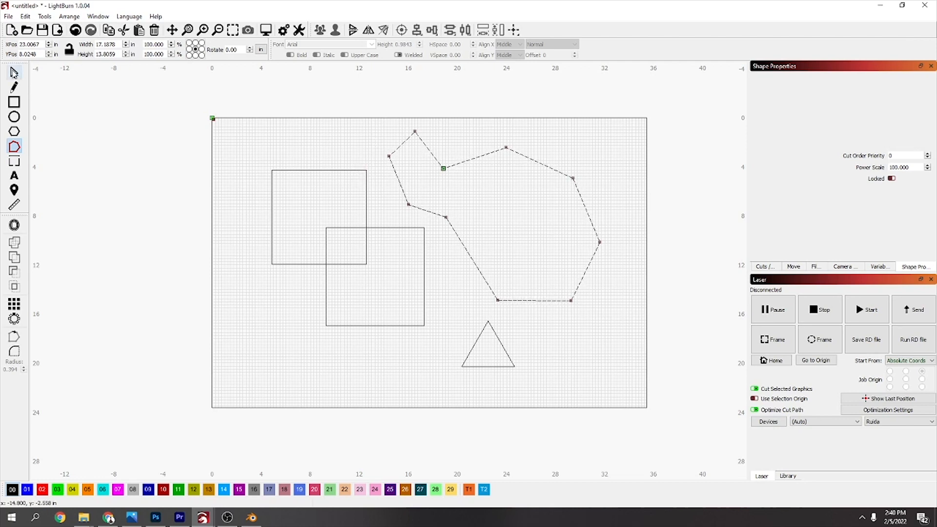
Select the two squares and the triangle together and convert them to paths.
{"action": "left_click", "coordinate": [13, 72]}
{"action": "left_click_drag", "start_coordinate": [378, 283], "coordinate": [318, 224]}
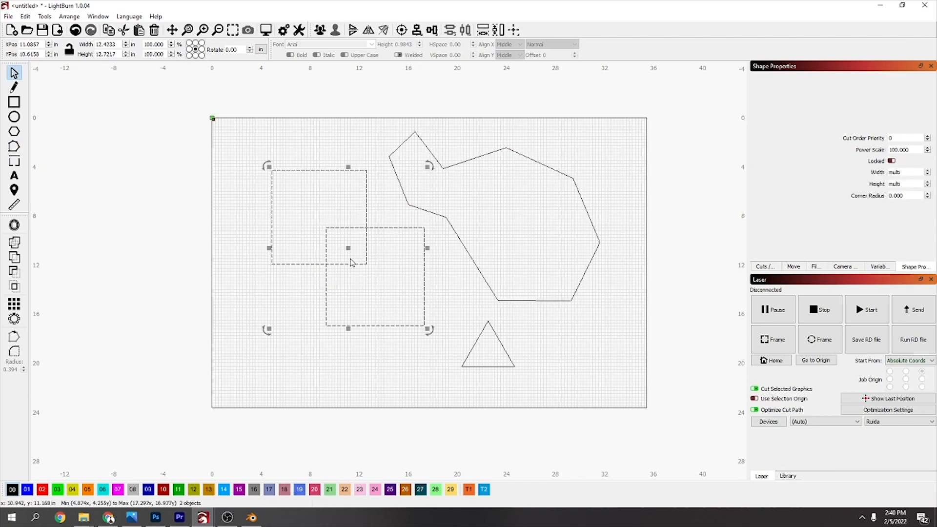
{"action": "left_click", "coordinate": [477, 344], "text": "shift"}
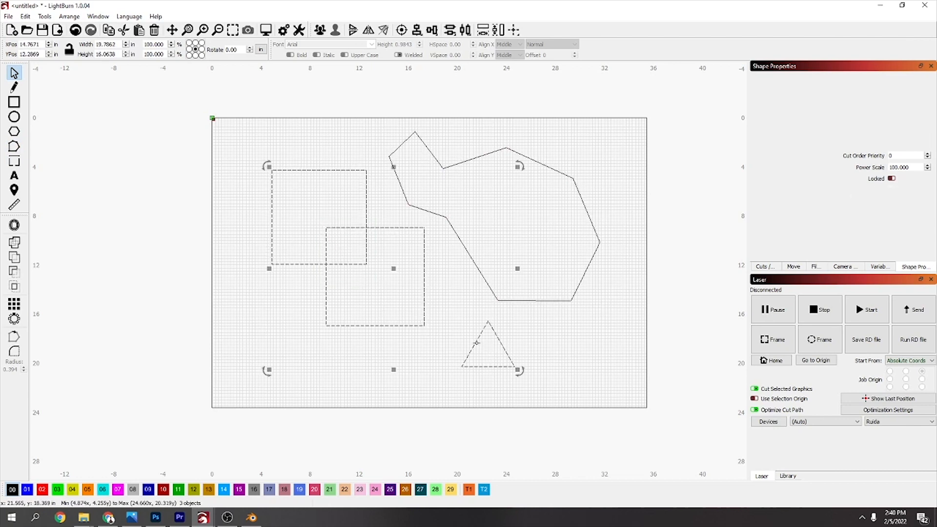
{"action": "right_click", "coordinate": [478, 348]}
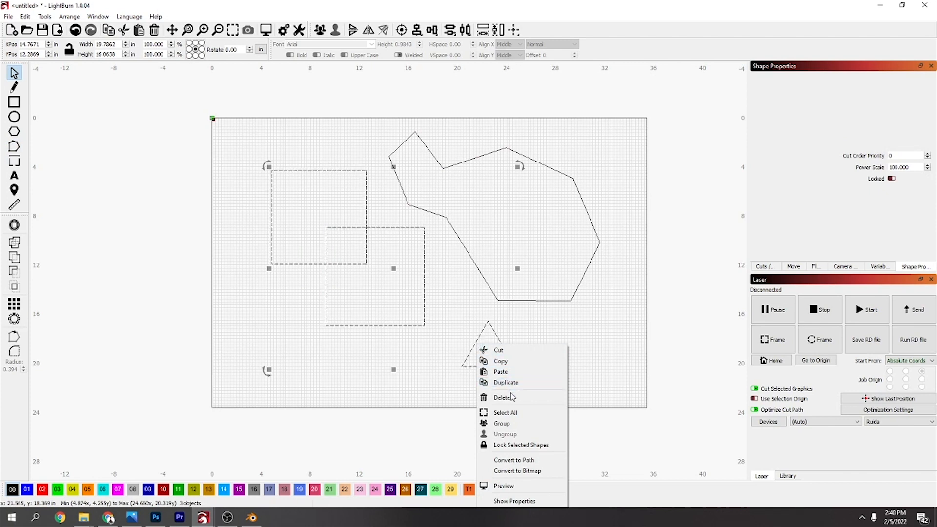
{"action": "right_click", "coordinate": [351, 246]}
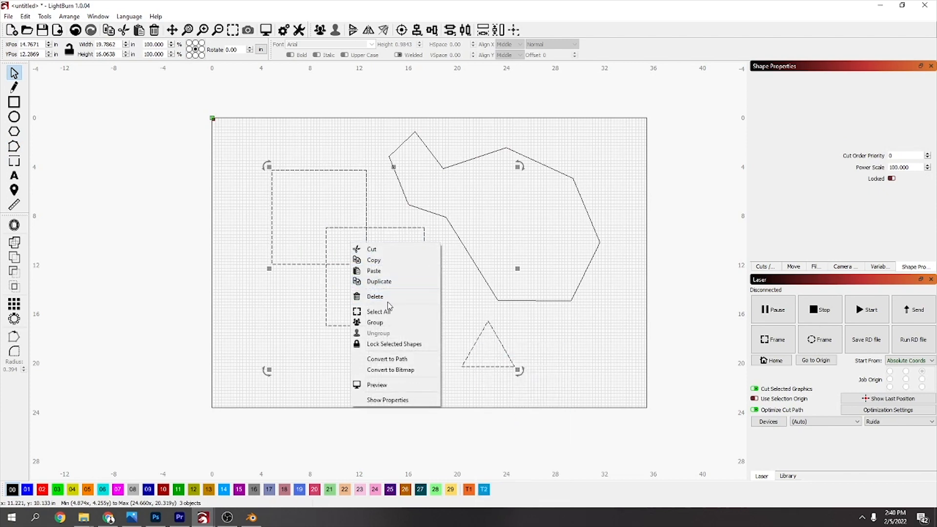
{"action": "left_click", "coordinate": [380, 359]}
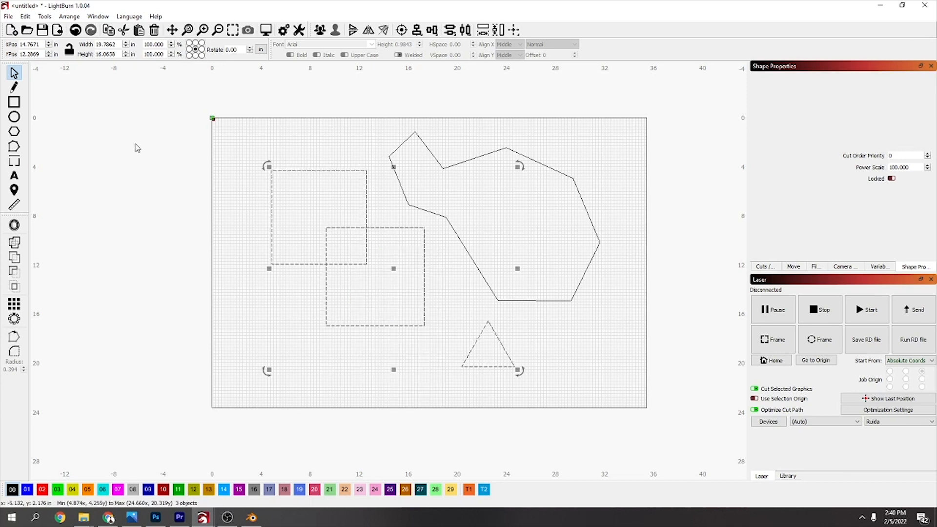
Start node editing on the converted shapes, try lowering the lower square's upper-right corner slightly, and undo that move.
{"action": "left_click", "coordinate": [14, 148]}
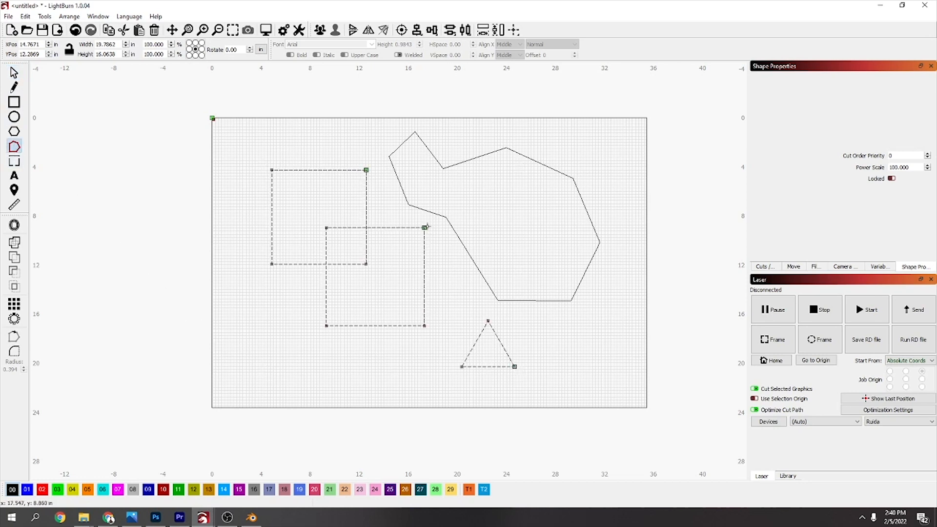
{"action": "mouse_move", "coordinate": [427, 230]}
{"action": "left_mouse_down"}
{"action": "mouse_move", "coordinate": [449, 157]}
{"action": "mouse_move", "coordinate": [498, 188]}
{"action": "mouse_move", "coordinate": [408, 205]}
{"action": "mouse_move", "coordinate": [460, 240]}
{"action": "mouse_move", "coordinate": [428, 236]}
{"action": "left_mouse_up"}
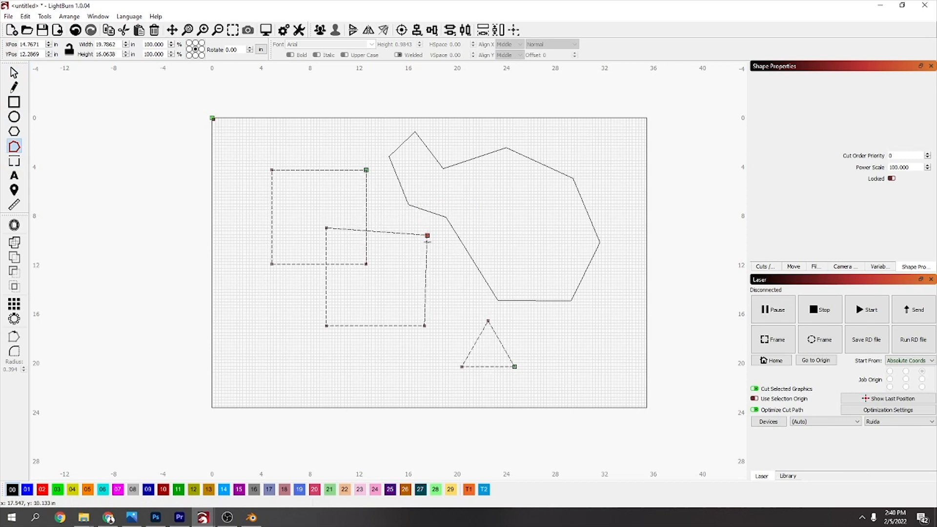
{"action": "key", "text": "ctrl+z"}
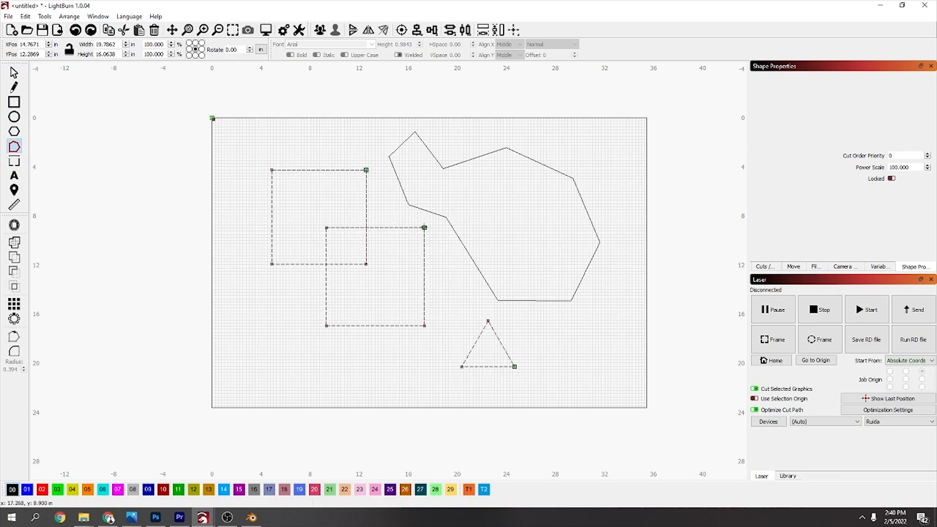
Move the lower square's right-side nodes inward and stretch its bottom nodes down to about 21.8 in on the vertical ruler.
{"action": "left_click_drag", "start_coordinate": [449, 227], "coordinate": [397, 228]}
{"action": "left_click_drag", "start_coordinate": [465, 233], "coordinate": [287, 359]}
{"action": "left_click_drag", "start_coordinate": [326, 334], "coordinate": [326, 393]}
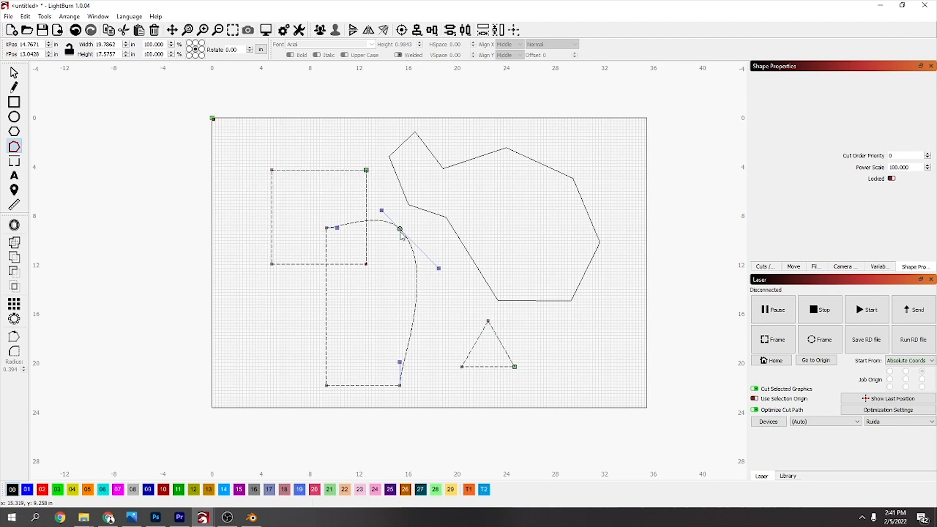
Undo the curve on the lower rectangle's upper-right corner, try a node-editing deletion on its right edge, and undo that deletion.
{"action": "key", "text": "ctrl+z"}
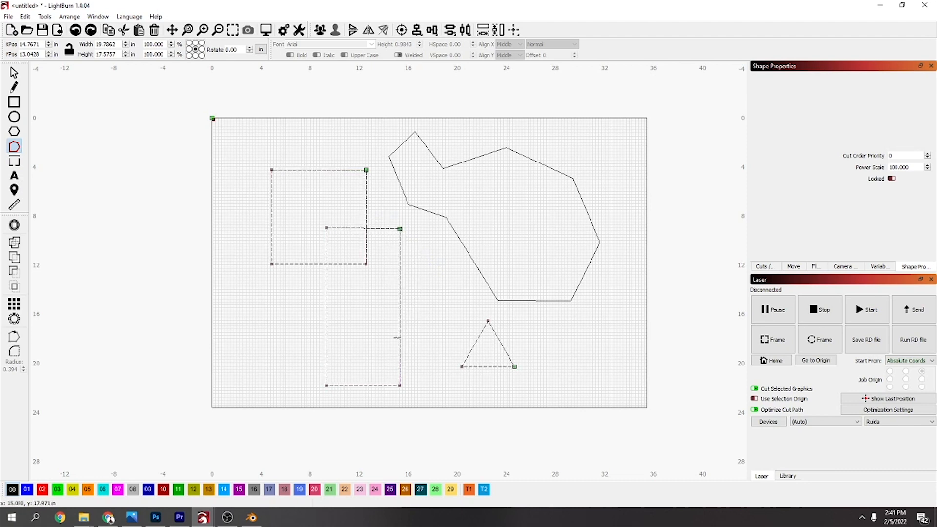
{"action": "key", "text": "d"}
{"action": "key", "text": "ctrl+z"}
Insert extra nodes along the lower rectangle's top and right edges and move them to form an irregular, angular upper-right side.
{"action": "key", "text": "i"}
{"action": "key", "text": "ctrl+z"}
{"action": "key", "text": "i"}
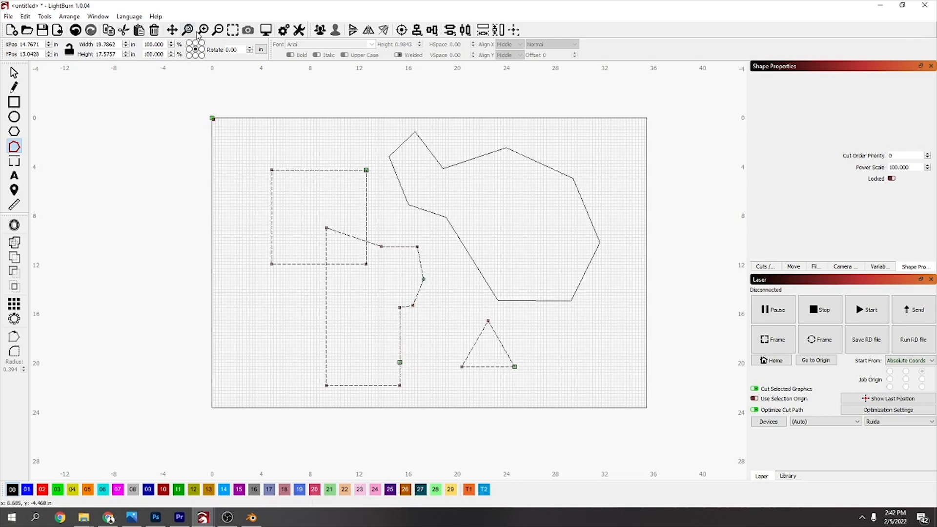
Check the Snap to Objects setting, and move the lower node on the angular shape's right edge back roughly in line with that edge.
{"action": "left_click", "coordinate": [284, 30]}
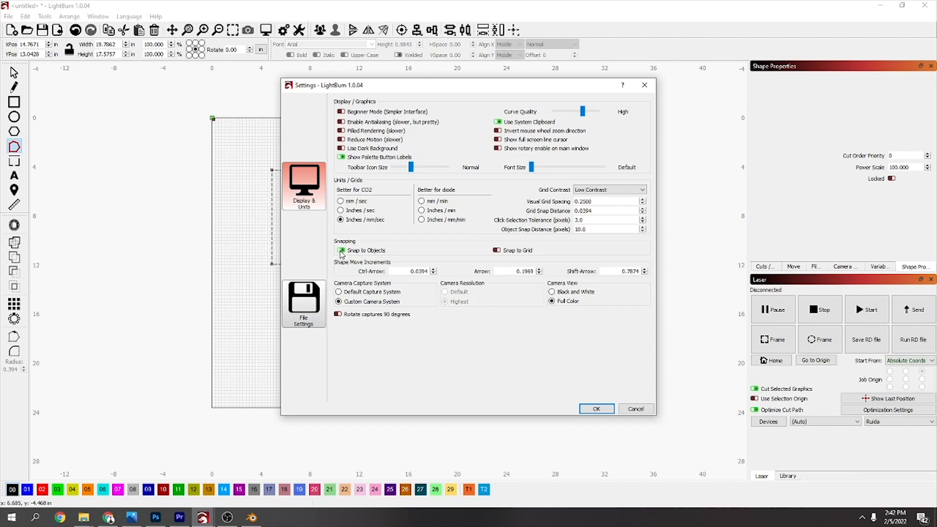
{"action": "left_click", "coordinate": [596, 409]}
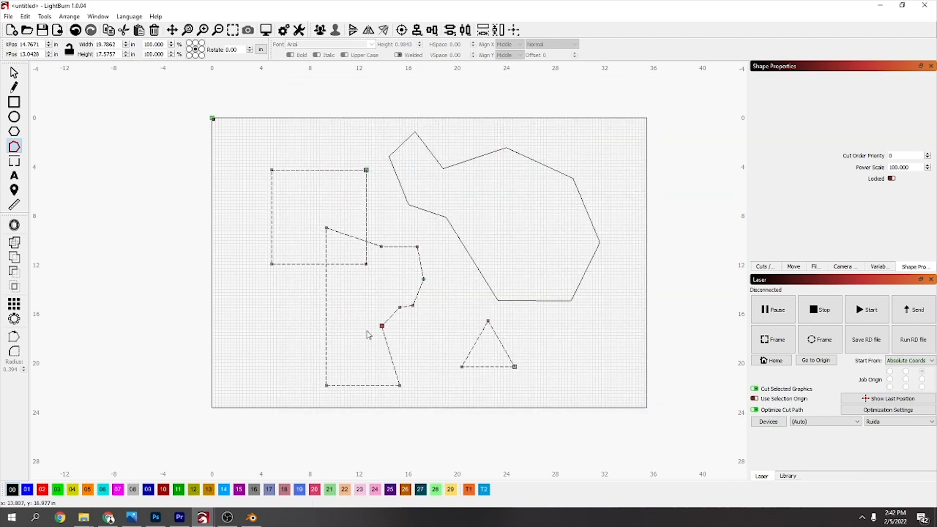
{"action": "left_click_drag", "start_coordinate": [475, 313], "coordinate": [398, 351]}
Add manual tabs to the upper square: five along its top edge and three each along its right and left edges.
{"action": "left_click", "coordinate": [14, 162]}
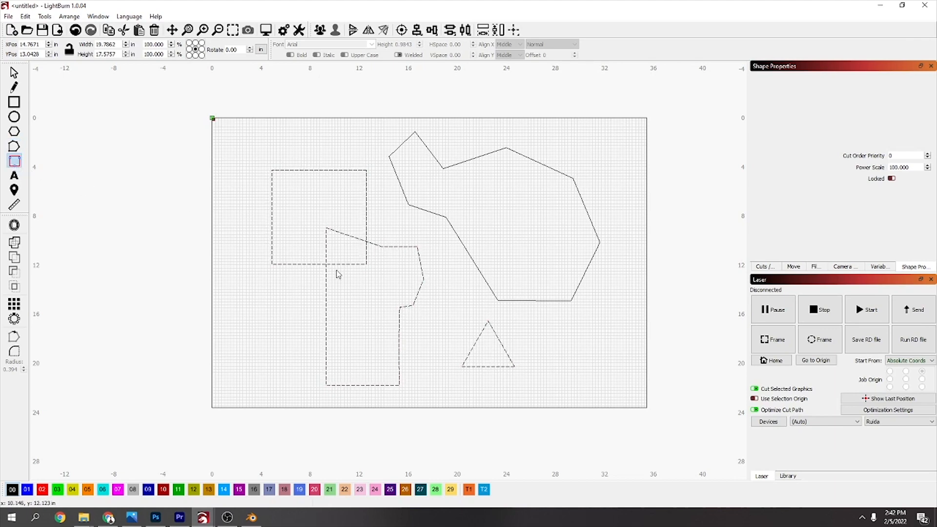
{"action": "scroll", "coordinate": [337, 217], "scroll_direction": "up", "scroll_amount": 2}
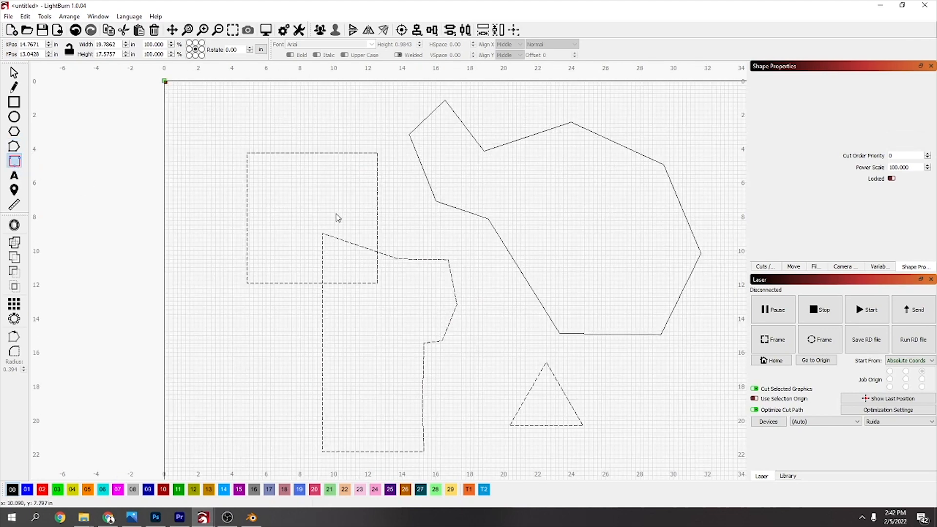
{"action": "left_click", "coordinate": [257, 153]}
{"action": "left_click", "coordinate": [285, 153]}
{"action": "left_click", "coordinate": [315, 153]}
{"action": "left_click", "coordinate": [348, 154]}
{"action": "left_click", "coordinate": [370, 154]}
{"action": "left_click", "coordinate": [377, 184]}
{"action": "left_click", "coordinate": [378, 215]}
{"action": "left_click", "coordinate": [377, 241]}
{"action": "left_click", "coordinate": [247, 247]}
{"action": "left_click", "coordinate": [247, 210]}
{"action": "left_click", "coordinate": [247, 183]}
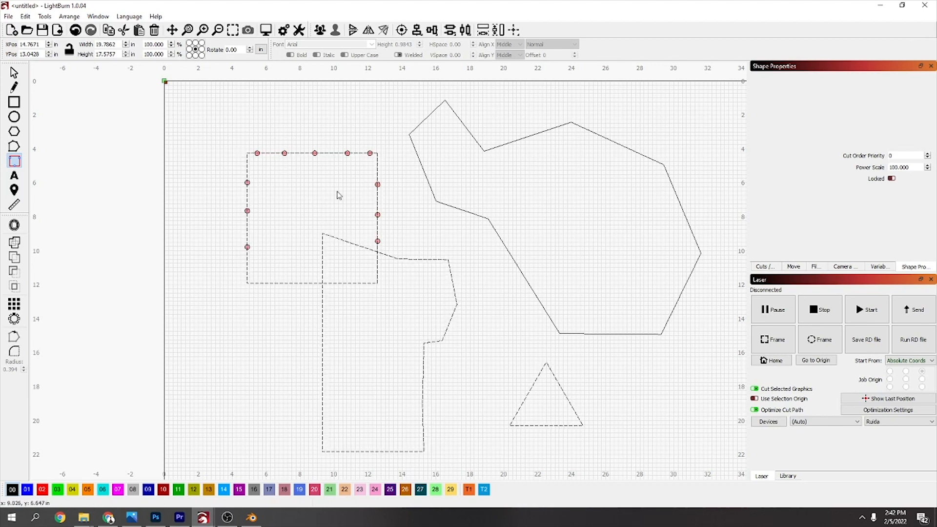
Preview the cut and examine the tab gaps along the upper square's edges up close, closing the preview when done.
{"action": "left_click", "coordinate": [264, 29]}
{"action": "scroll", "coordinate": [398, 130], "scroll_direction": "up", "scroll_amount": 10}
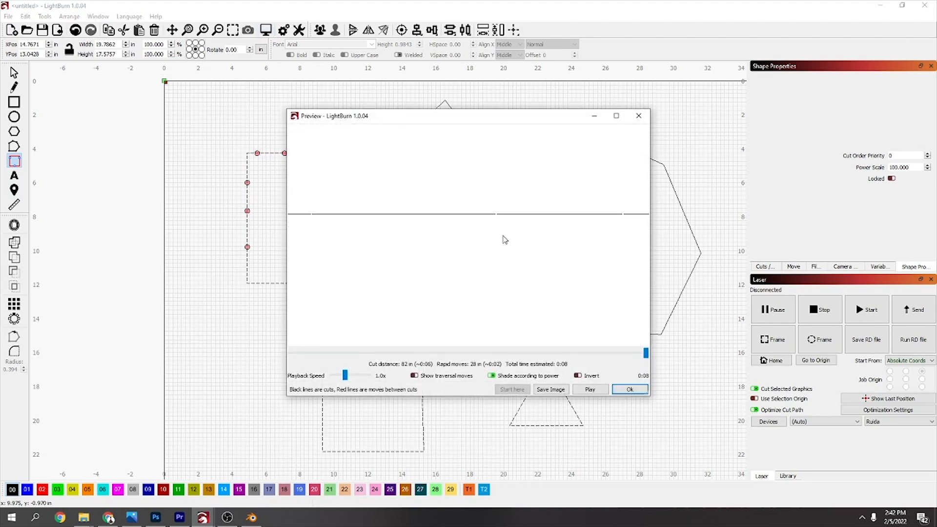
{"action": "scroll", "coordinate": [487, 230], "scroll_direction": "up", "scroll_amount": 2}
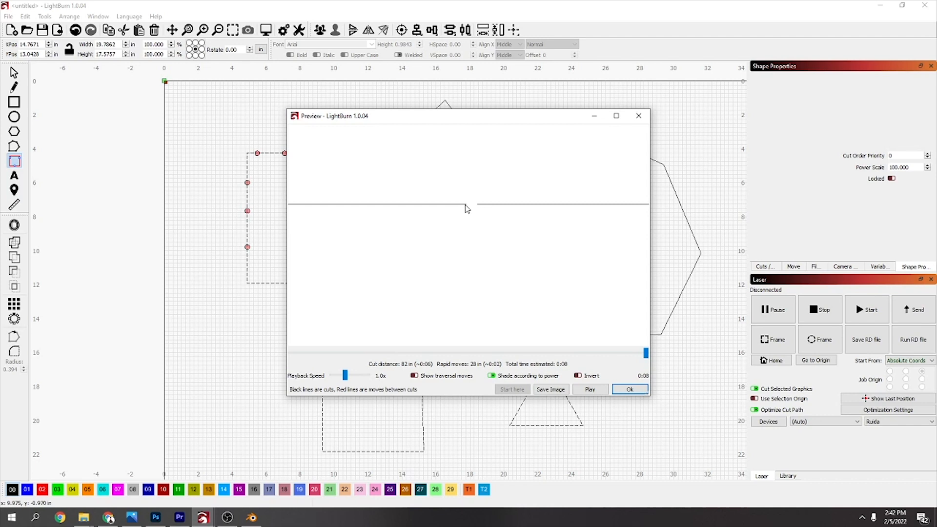
{"action": "scroll", "coordinate": [577, 217], "scroll_direction": "down", "scroll_amount": 3}
{"action": "scroll", "coordinate": [579, 233], "scroll_direction": "up", "scroll_amount": 2}
{"action": "left_click_drag", "start_coordinate": [578, 233], "coordinate": [374, 228]}
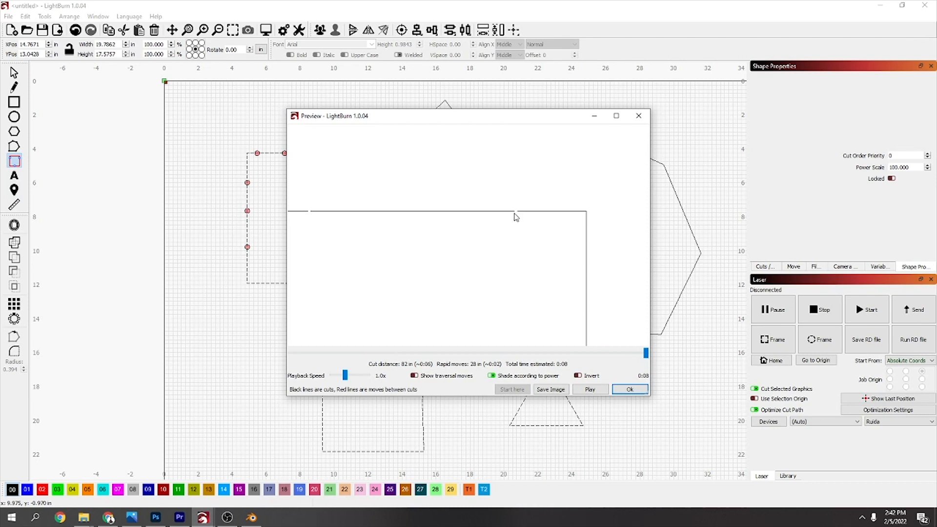
{"action": "scroll", "coordinate": [440, 222], "scroll_direction": "down", "scroll_amount": 3}
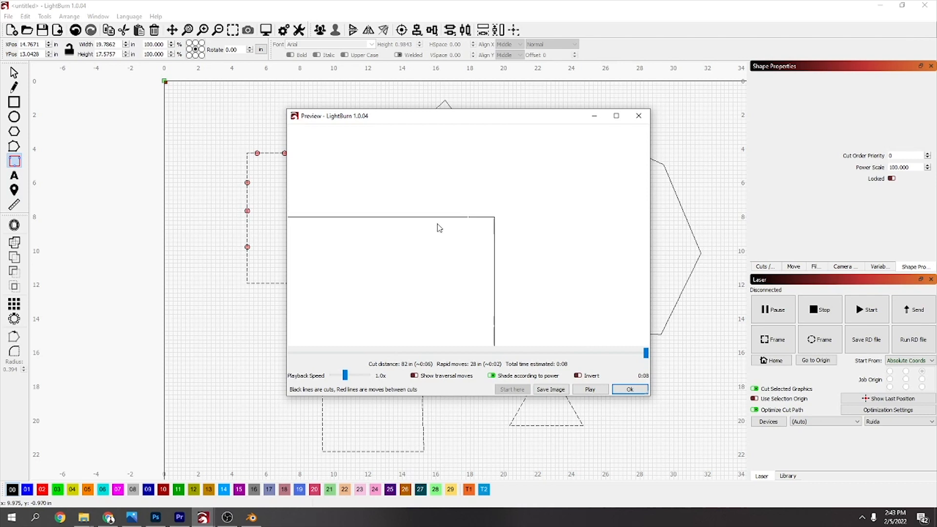
{"action": "scroll", "coordinate": [397, 243], "scroll_direction": "down", "scroll_amount": 4}
{"action": "left_click_drag", "start_coordinate": [404, 251], "coordinate": [516, 189]}
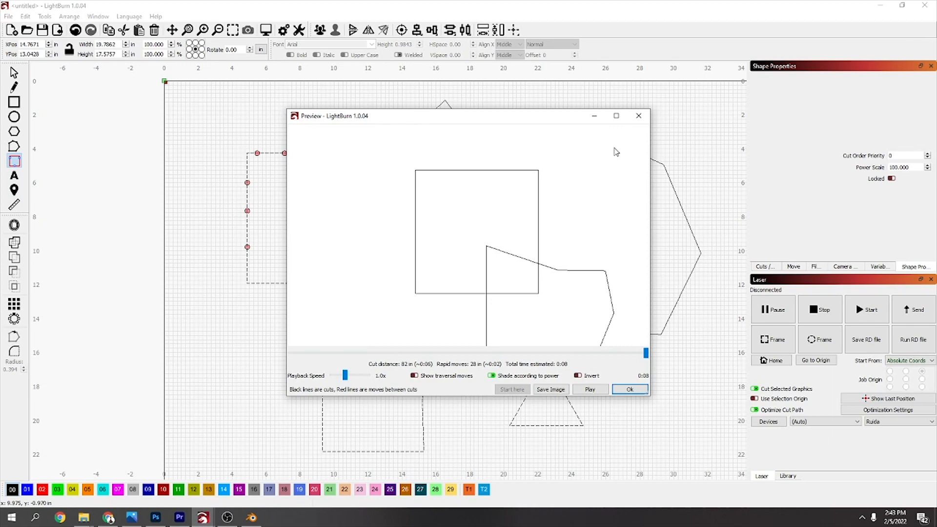
{"action": "left_click", "coordinate": [638, 116]}
Add the text "hello" in Arial just above the upper square.
{"action": "scroll", "coordinate": [418, 309], "scroll_direction": "down", "scroll_amount": 4}
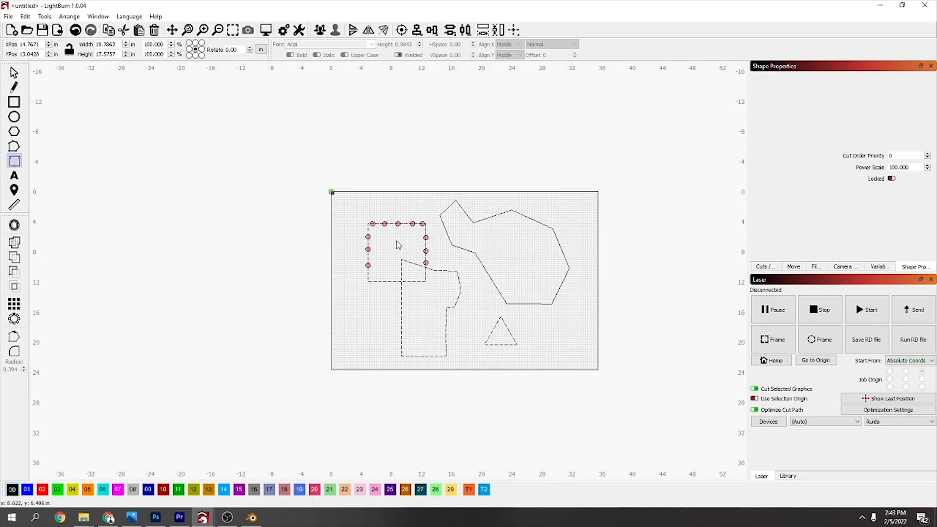
{"action": "key", "text": "t"}
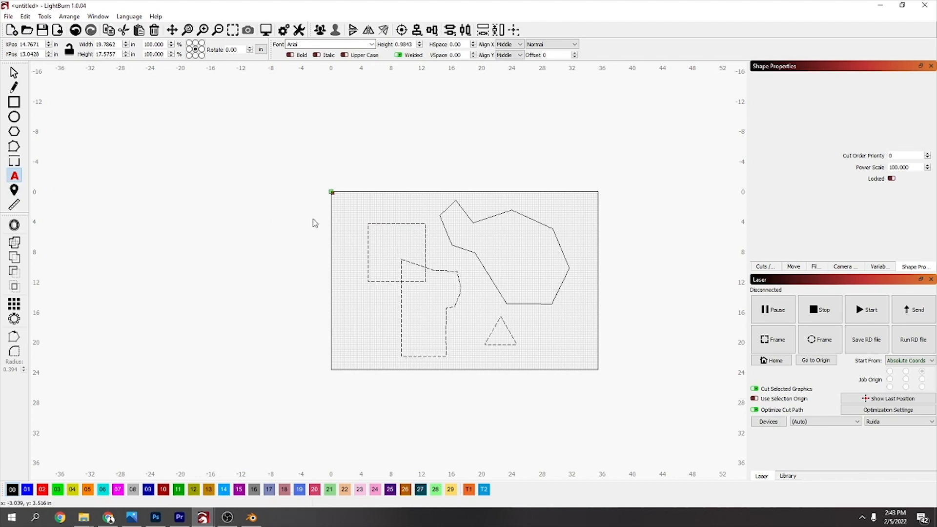
{"action": "left_click", "coordinate": [360, 204]}
{"action": "left_click", "coordinate": [358, 166]}
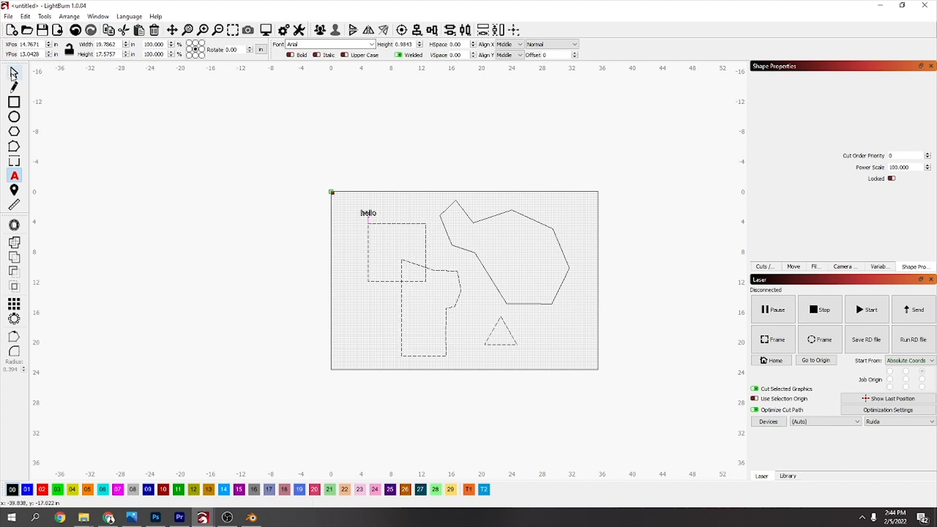
Enlarge the hello text to a text height of about 3.33 in and move it onto the upper part of the square.
{"action": "left_click", "coordinate": [13, 74]}
{"action": "scroll", "coordinate": [368, 207], "scroll_direction": "up", "scroll_amount": 8}
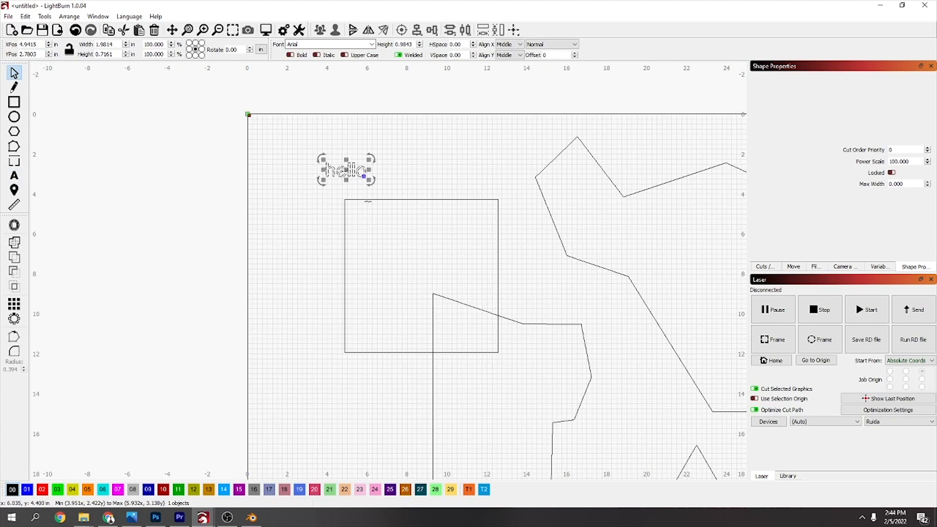
{"action": "left_click_drag", "start_coordinate": [374, 128], "coordinate": [556, 166]}
{"action": "scroll", "coordinate": [555, 176], "scroll_direction": "down", "scroll_amount": 5}
{"action": "left_click_drag", "start_coordinate": [500, 146], "coordinate": [523, 208]}
Bend the hello text into an upward arc and reduce the bend to a gentle curve.
{"action": "mouse_move", "coordinate": [570, 225]}
{"action": "left_mouse_down"}
{"action": "mouse_move", "coordinate": [565, 199]}
{"action": "mouse_move", "coordinate": [565, 237]}
{"action": "left_mouse_up"}
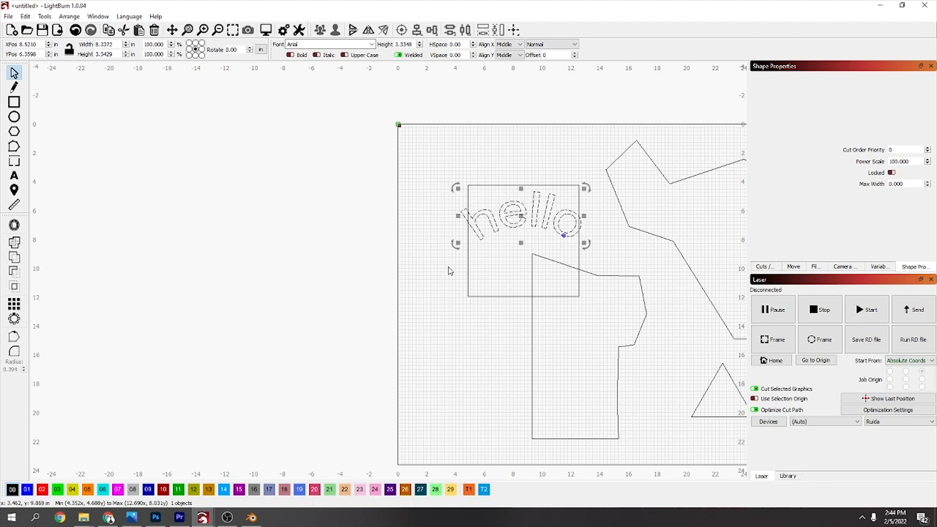
{"action": "left_click_drag", "start_coordinate": [565, 237], "coordinate": [567, 230]}
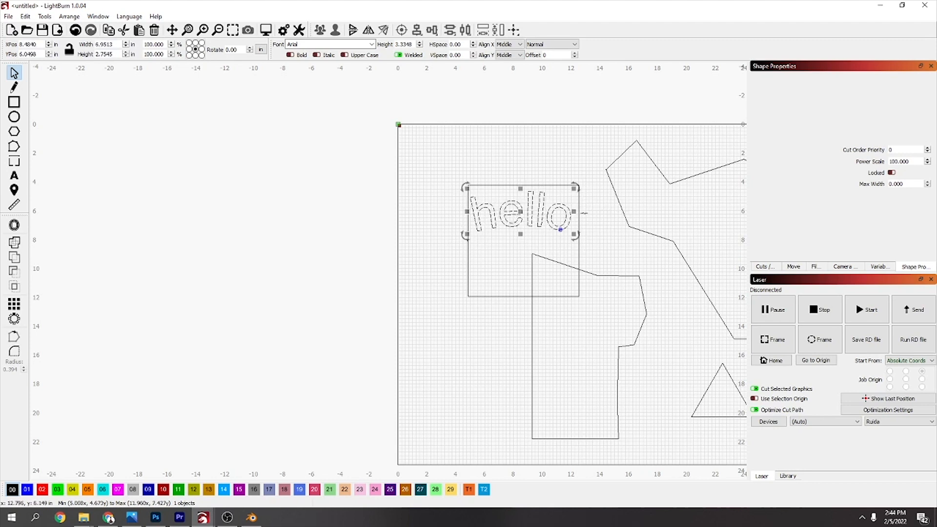
Resize the curved hello text to fit within the upper part of the square, about 7.41 in wide and 2.96 in high.
{"action": "left_click_drag", "start_coordinate": [574, 211], "coordinate": [584, 185]}
{"action": "mouse_move", "coordinate": [586, 237]}
{"action": "left_mouse_down"}
{"action": "mouse_move", "coordinate": [628, 251]}
{"action": "mouse_move", "coordinate": [580, 234]}
{"action": "left_mouse_up"}
{"action": "left_click_drag", "start_coordinate": [462, 236], "coordinate": [420, 256]}
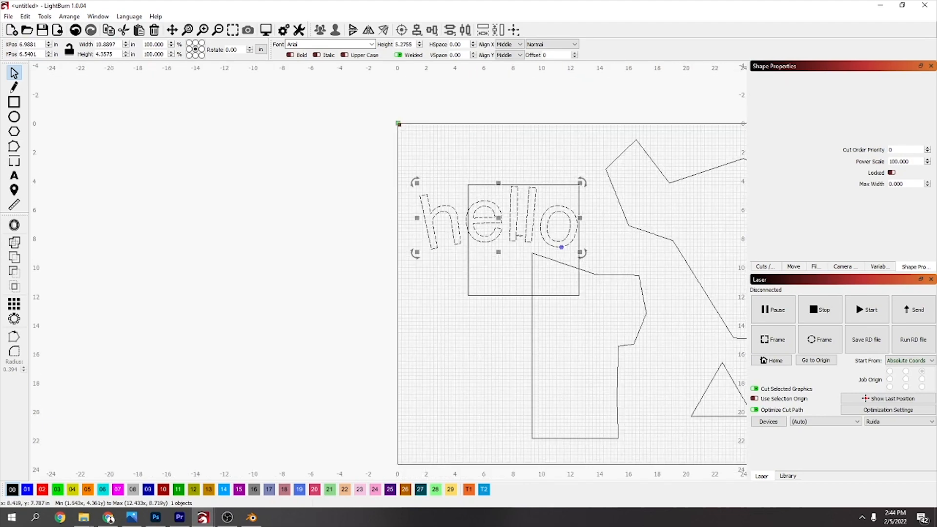
{"action": "scroll", "coordinate": [513, 230], "scroll_direction": "down", "scroll_amount": 1}
{"action": "left_click_drag", "start_coordinate": [432, 250], "coordinate": [475, 233]}
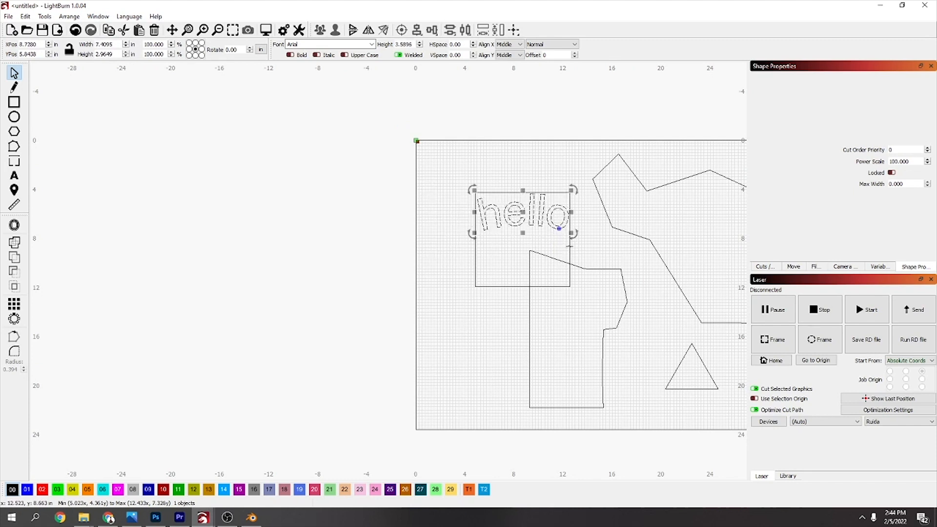
Select the square around the hello text, clear the selection, and select only the text.
{"action": "left_click", "coordinate": [570, 245]}
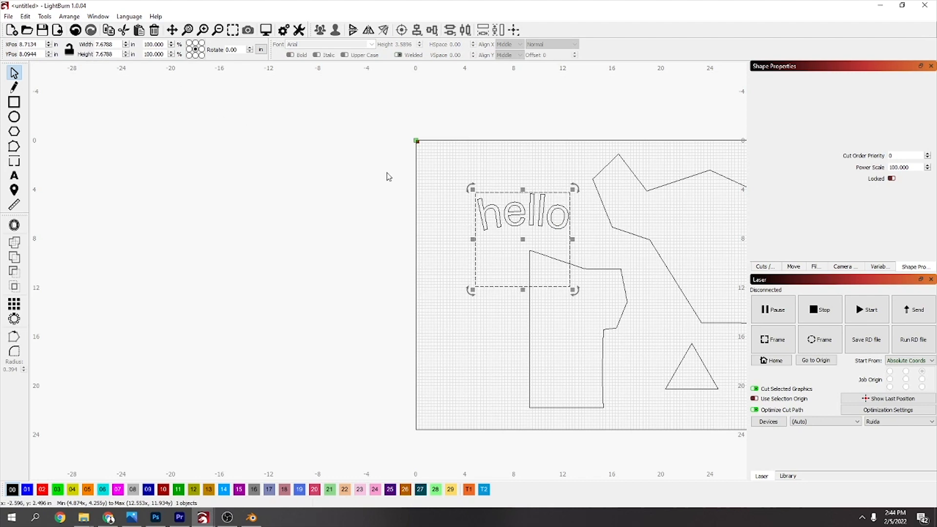
{"action": "key", "text": "Escape"}
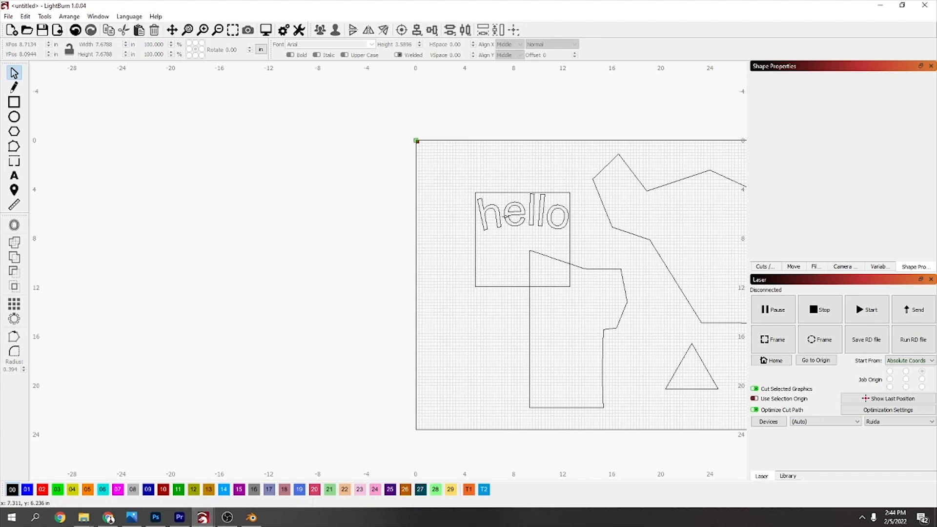
{"action": "left_click", "coordinate": [508, 215]}
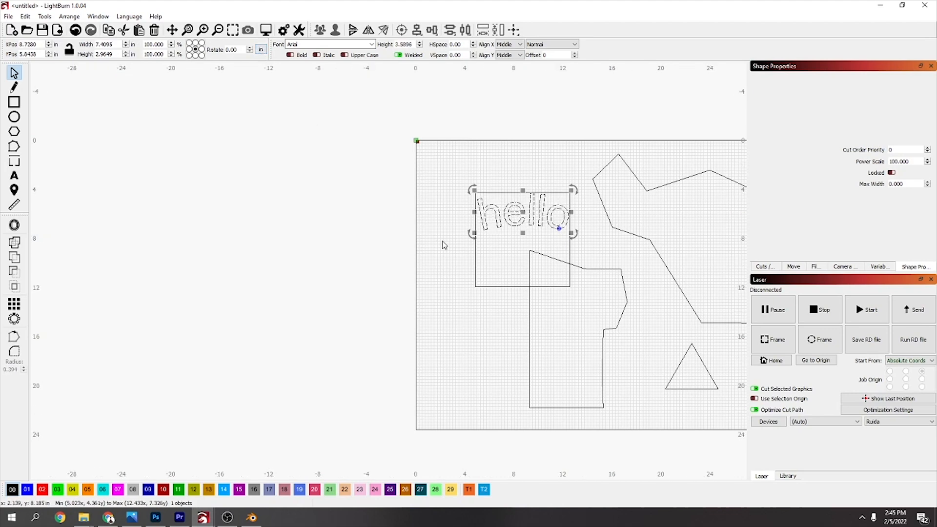
Show the Position Laser tool with the upper-left corner of the square around the hello text as target, and leave the tool.
{"action": "scroll", "coordinate": [476, 282], "scroll_direction": "down", "scroll_amount": 1}
{"action": "scroll", "coordinate": [482, 312], "scroll_direction": "down", "scroll_amount": 2}
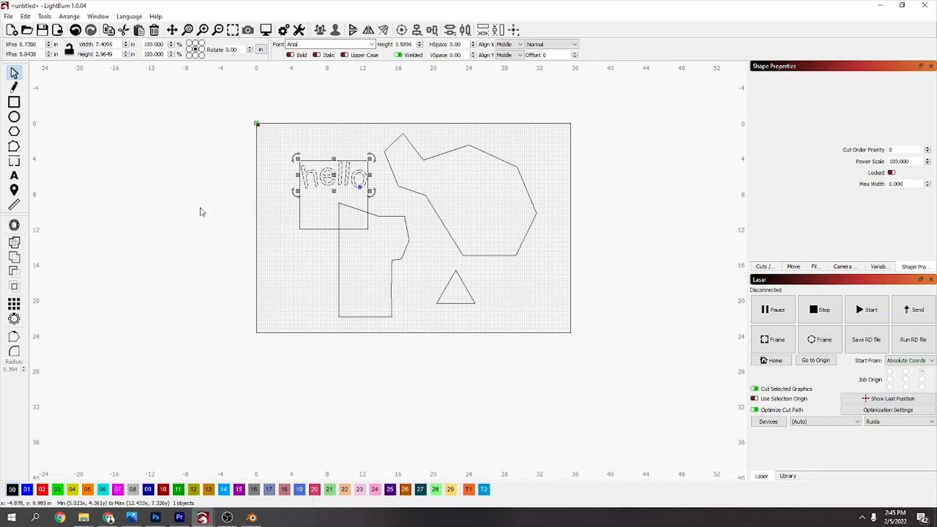
{"action": "left_click", "coordinate": [15, 191]}
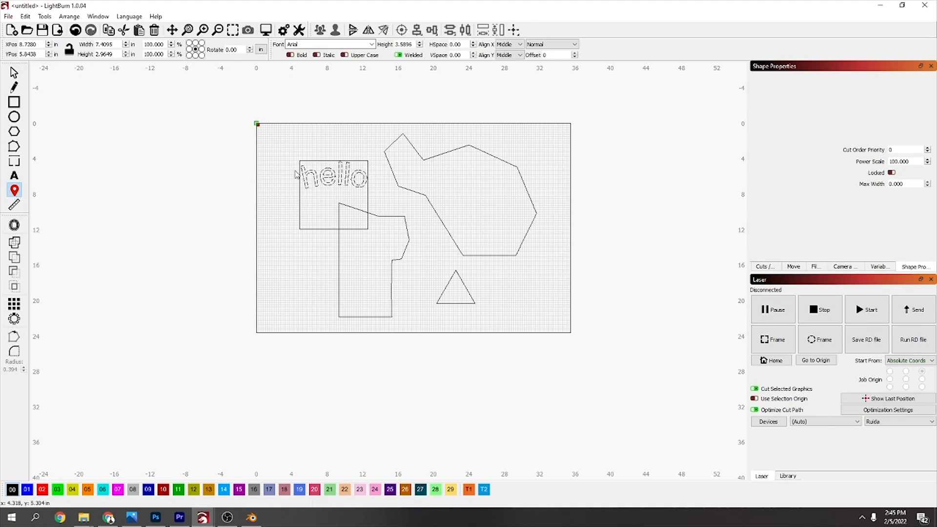
{"action": "scroll", "coordinate": [306, 181], "scroll_direction": "up", "scroll_amount": 4}
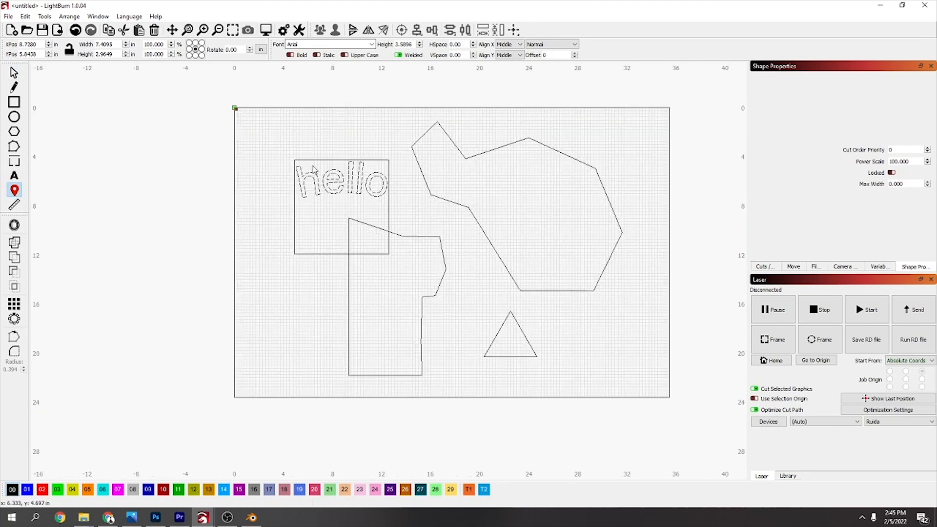
{"action": "scroll", "coordinate": [291, 162], "scroll_direction": "up", "scroll_amount": 5}
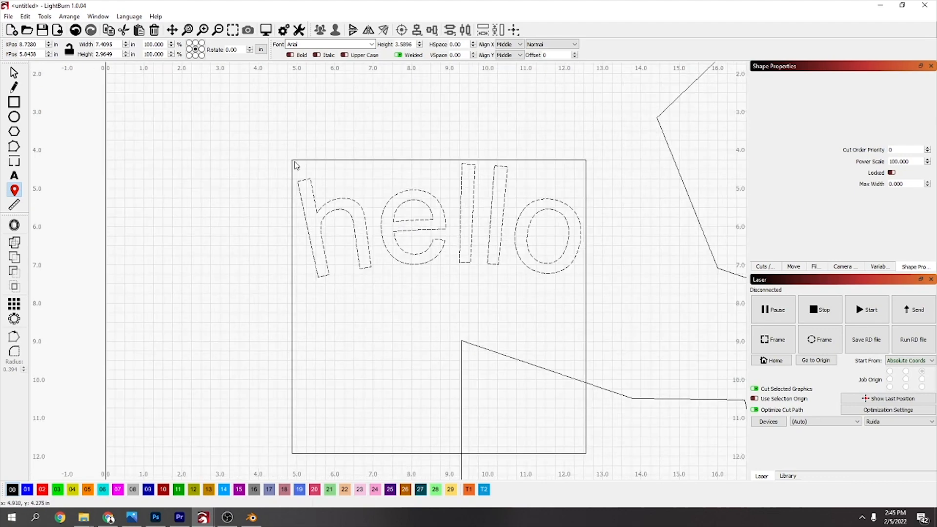
{"action": "left_click", "coordinate": [14, 190]}
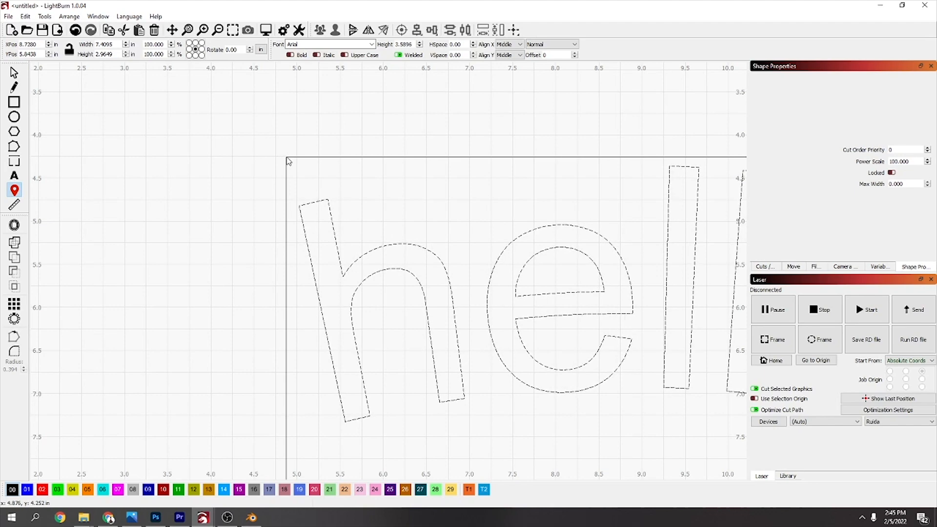
{"action": "scroll", "coordinate": [285, 161], "scroll_direction": "down", "scroll_amount": 6}
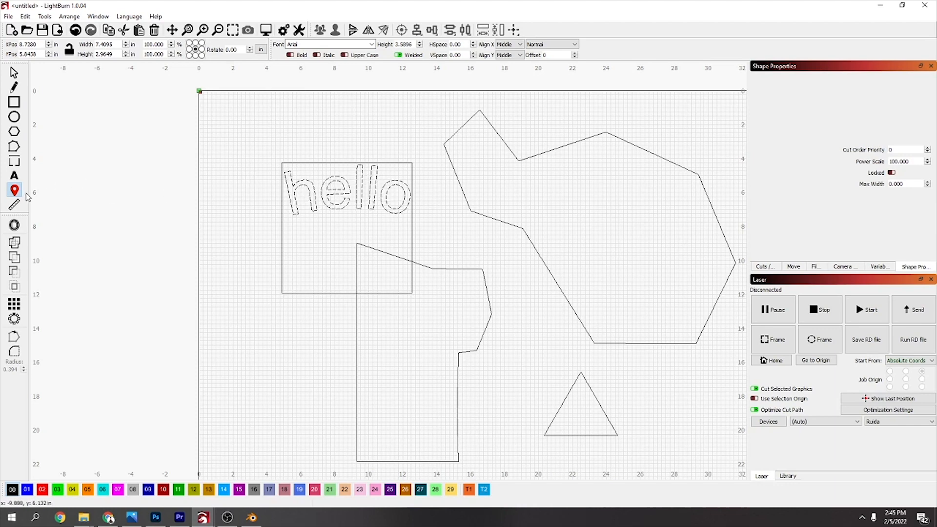
{"action": "scroll", "coordinate": [505, 194], "scroll_direction": "down", "scroll_amount": 4}
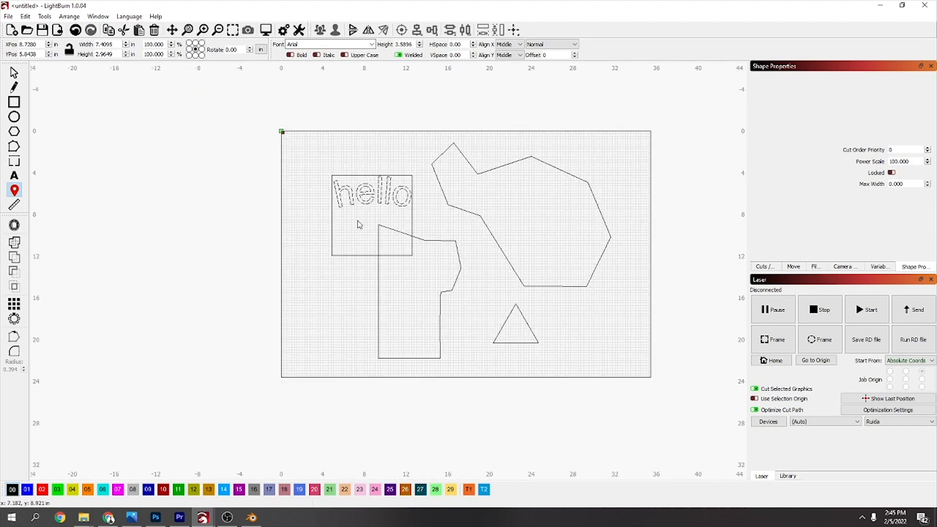
{"action": "key", "text": "Escape"}
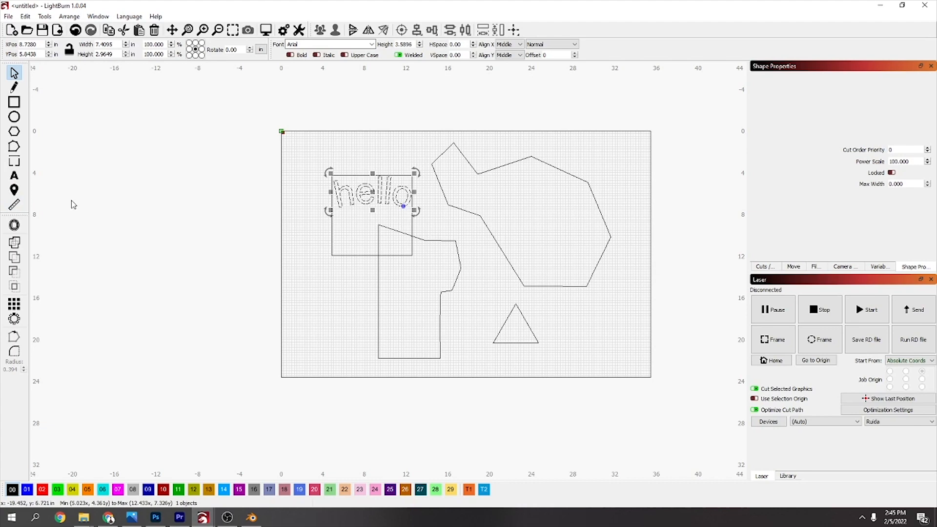
Measure the upper square, the distance across the lower part of the angular shape, and the large polygon's lower-left edge.
{"action": "left_click", "coordinate": [14, 205]}
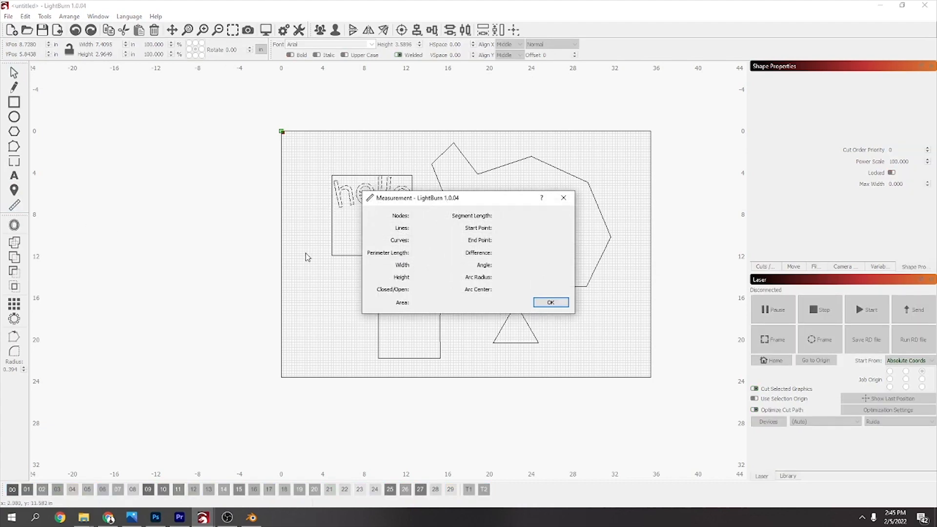
{"action": "left_click_drag", "start_coordinate": [478, 204], "coordinate": [592, 127]}
{"action": "left_click", "coordinate": [464, 210]}
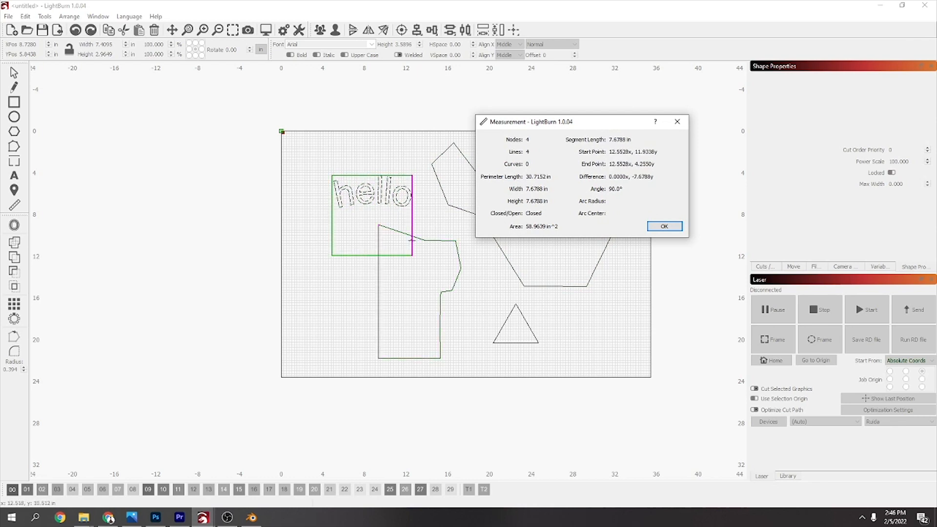
{"action": "left_click_drag", "start_coordinate": [376, 316], "coordinate": [441, 316]}
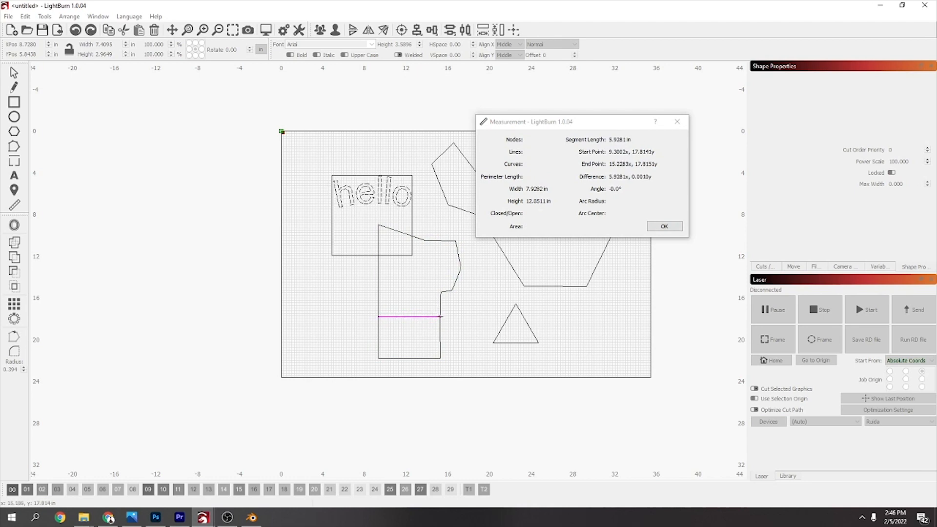
{"action": "left_click_drag", "start_coordinate": [442, 317], "coordinate": [423, 273]}
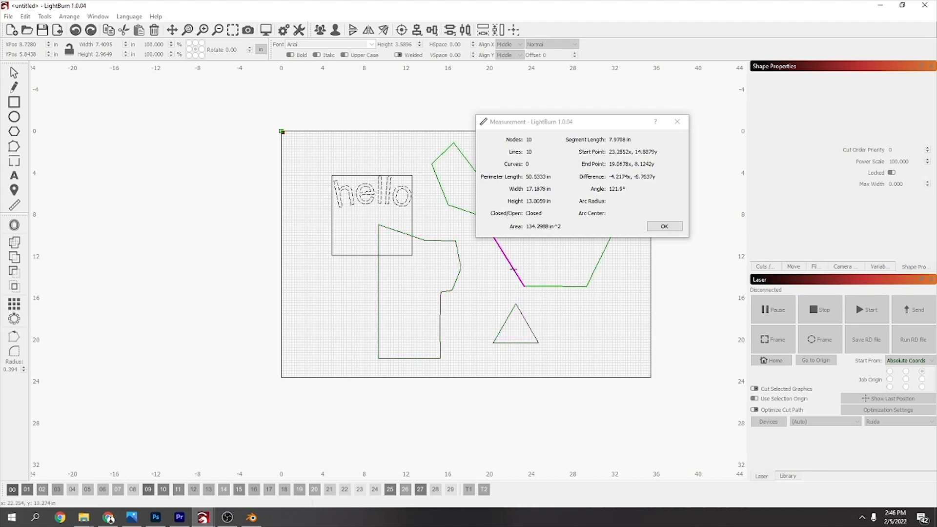
Select the large polygon, start an offset, and compare the Outward and Inward directions before choosing Both.
{"action": "left_click", "coordinate": [665, 227]}
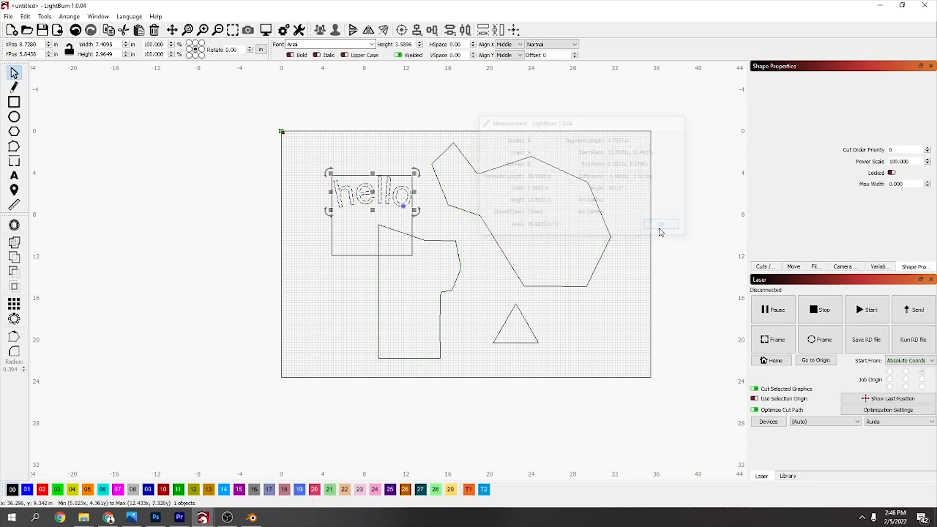
{"action": "left_click", "coordinate": [508, 265]}
{"action": "left_click", "coordinate": [510, 263]}
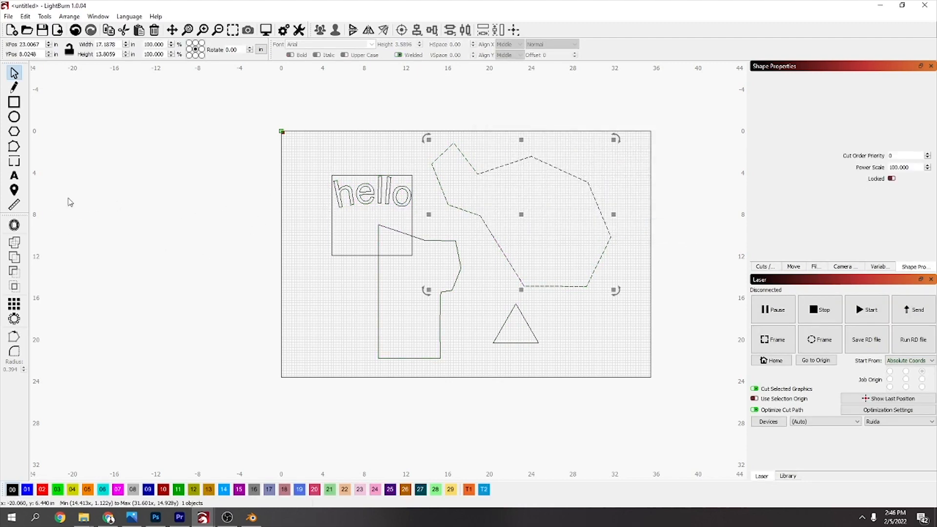
{"action": "left_click", "coordinate": [14, 225]}
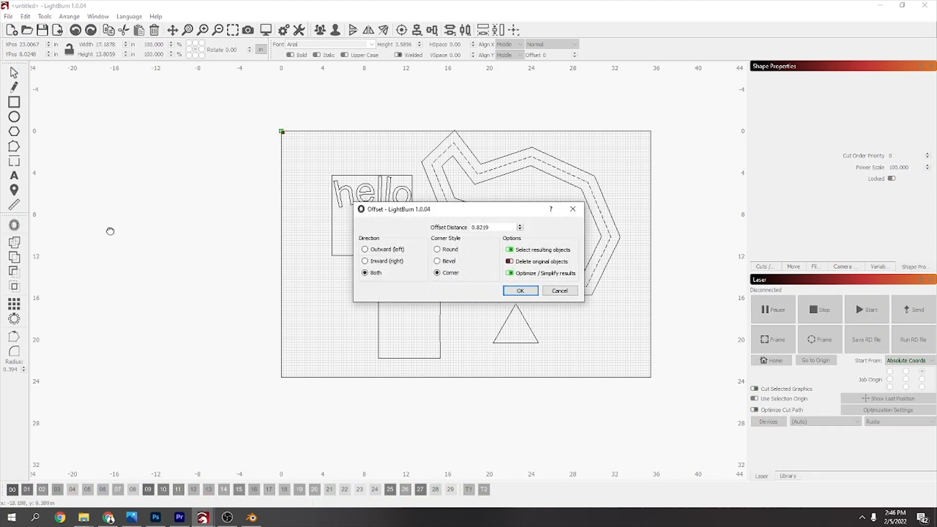
{"action": "left_click", "coordinate": [364, 250]}
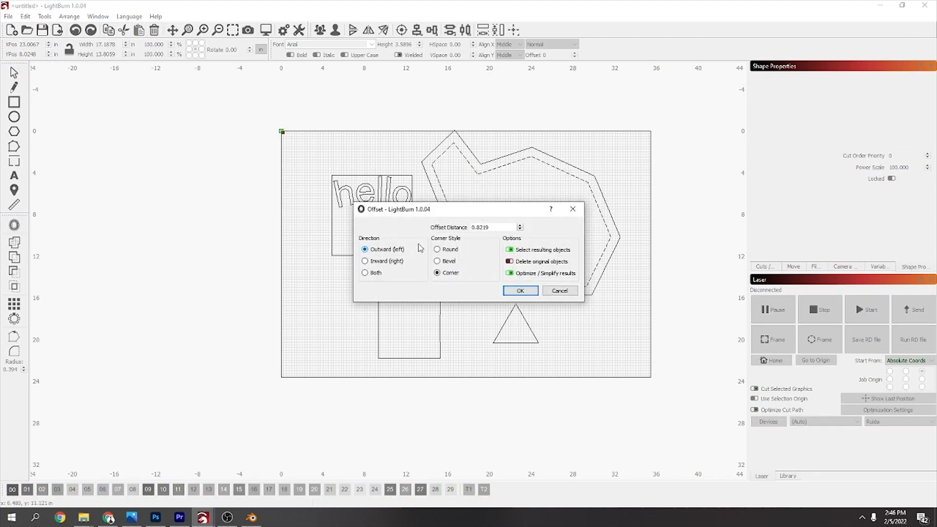
{"action": "left_click_drag", "start_coordinate": [490, 215], "coordinate": [303, 153]}
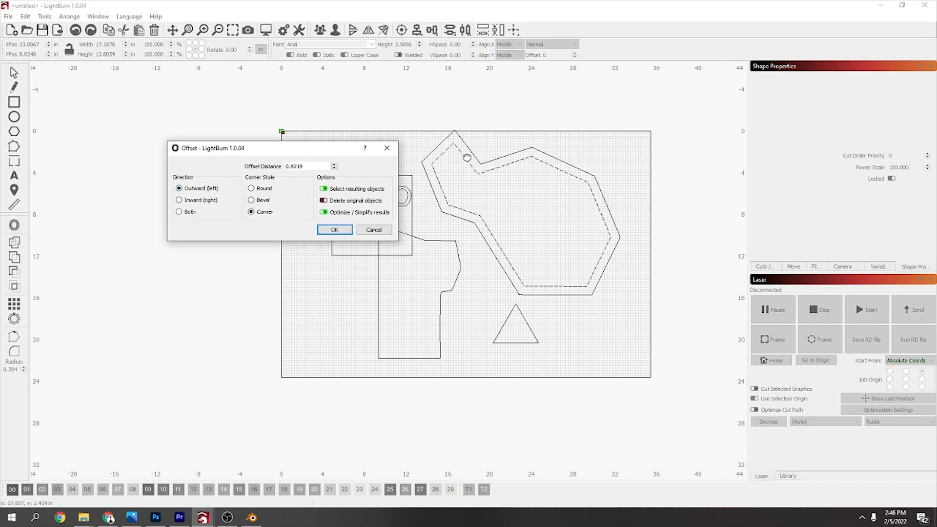
{"action": "key", "text": "Down"}
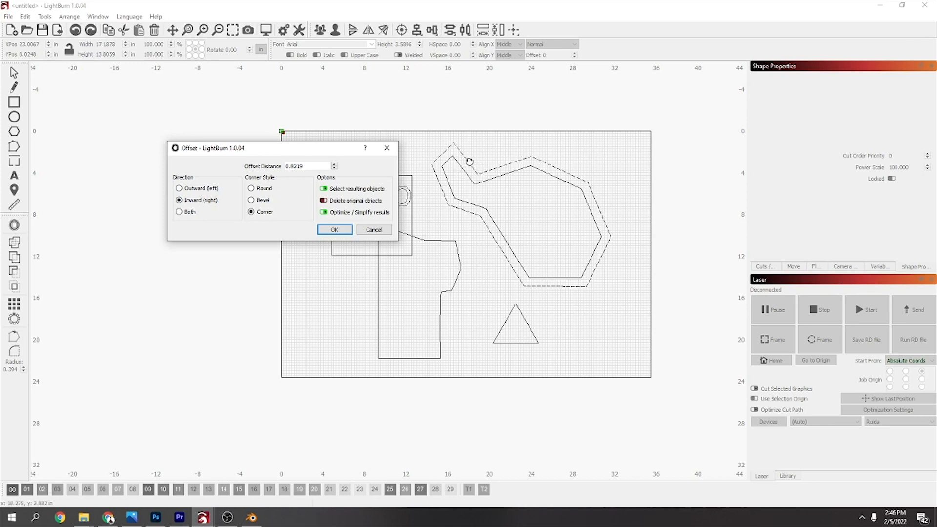
{"action": "left_click", "coordinate": [179, 211]}
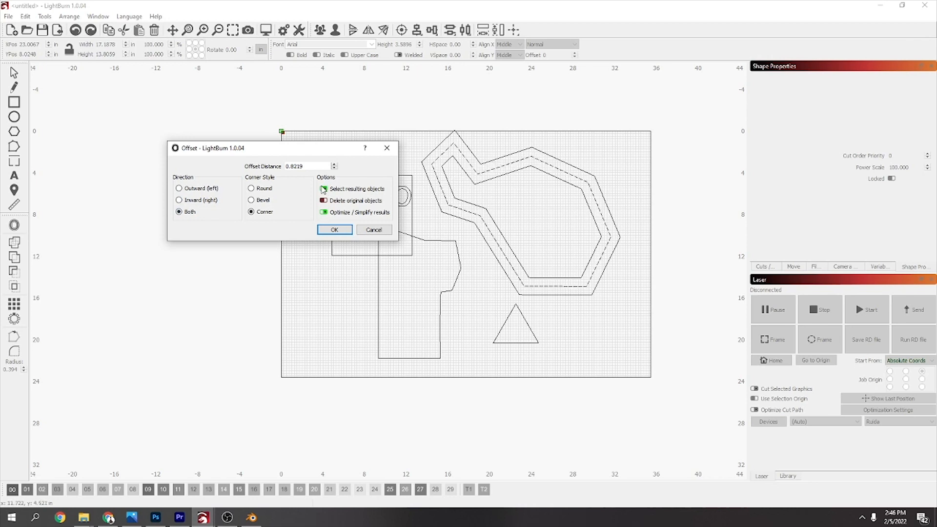
Try larger and smaller offset distances around the polygon, ending at 0.5094 in.
{"action": "left_click", "coordinate": [334, 165]}
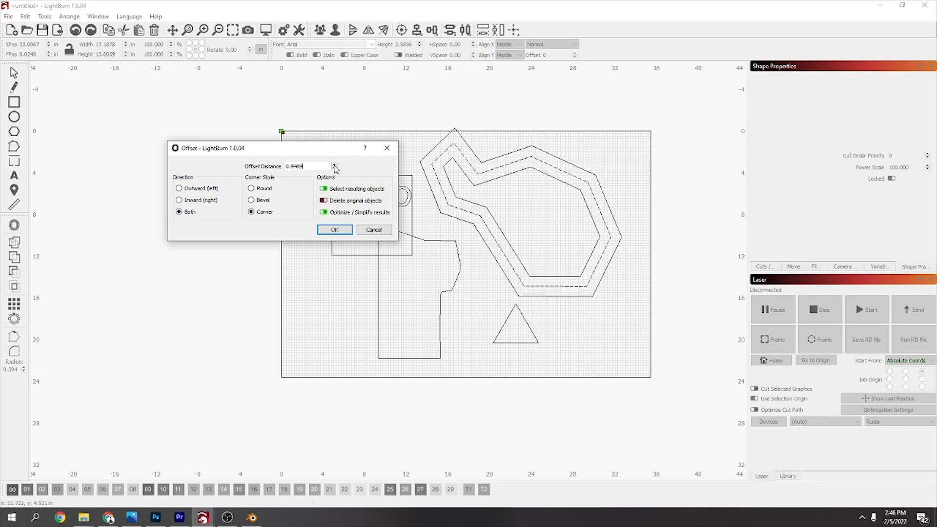
{"action": "left_click", "coordinate": [334, 166]}
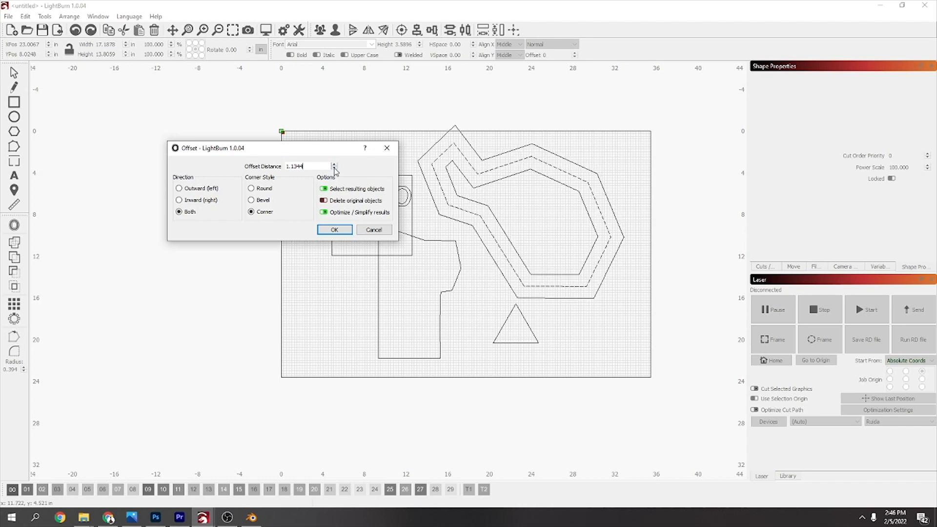
{"action": "left_click_drag", "start_coordinate": [309, 168], "coordinate": [286, 168]}
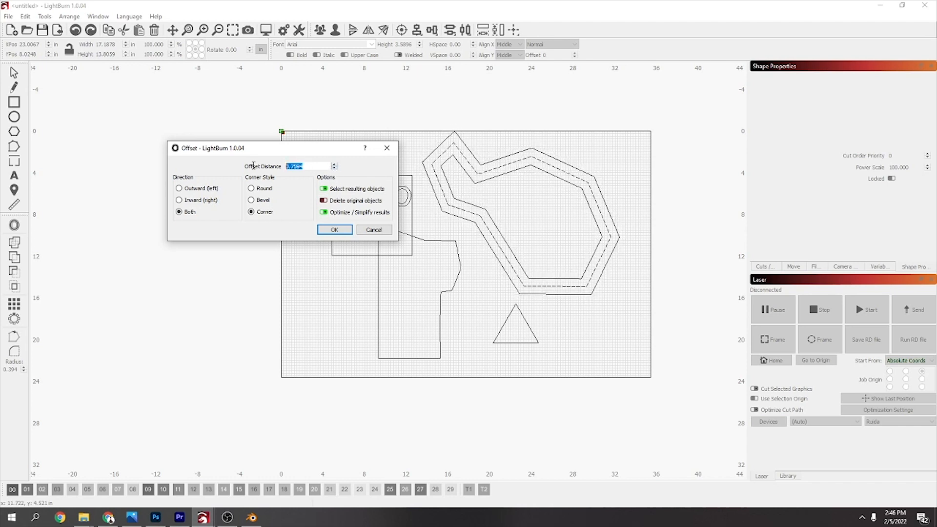
{"action": "left_click", "coordinate": [334, 169]}
{"action": "left_click", "coordinate": [335, 168]}
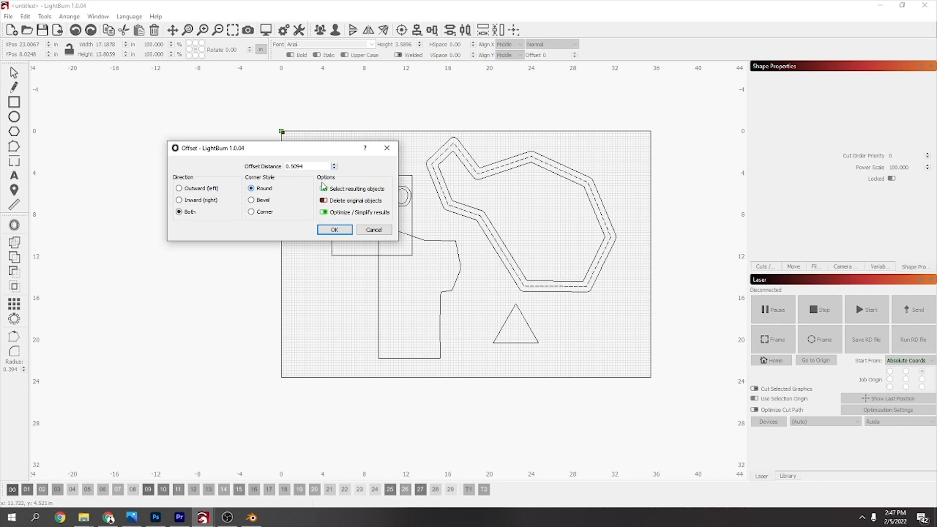
Create round-cornered offsets on both sides of the polygon at a distance of 1.2594 in, deleting the original outline.
{"action": "left_click", "coordinate": [334, 165]}
{"action": "left_click", "coordinate": [335, 165]}
{"action": "left_click", "coordinate": [334, 165]}
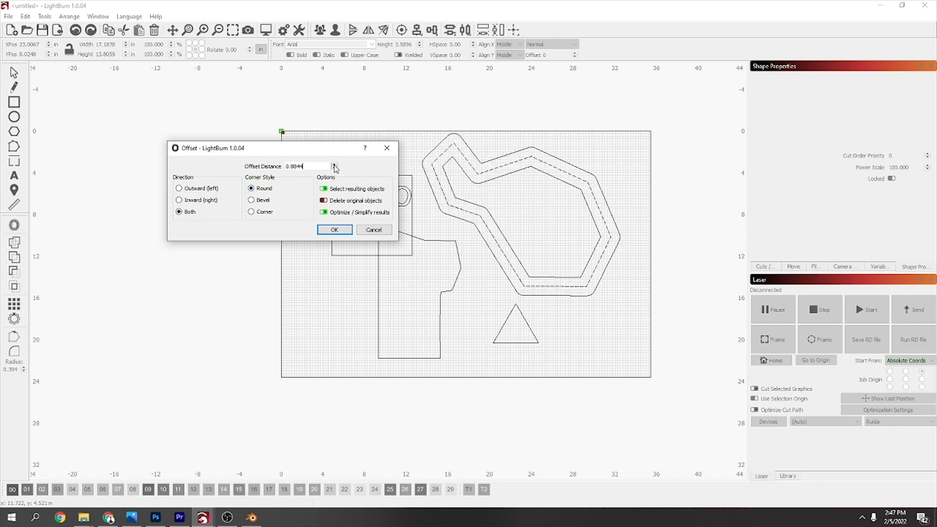
{"action": "left_click", "coordinate": [334, 165]}
{"action": "left_click", "coordinate": [334, 164]}
{"action": "left_click", "coordinate": [335, 165]}
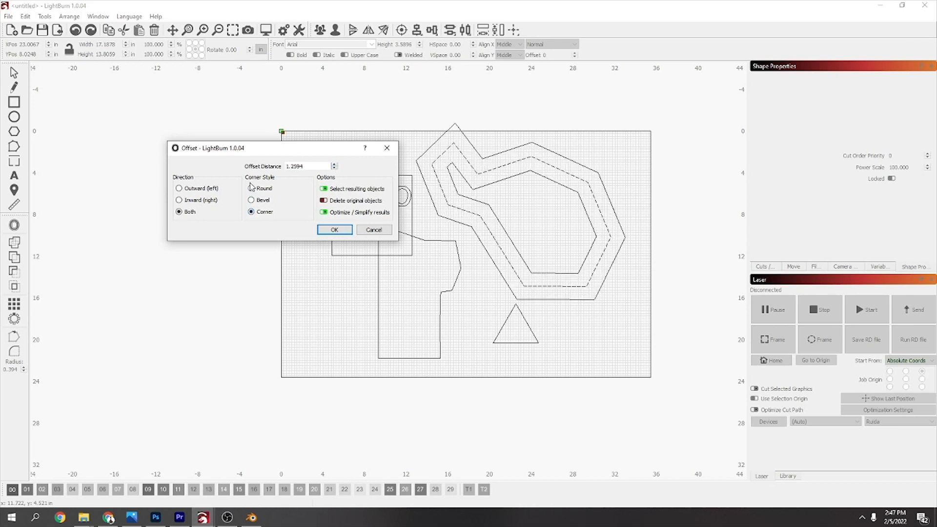
{"action": "left_click", "coordinate": [251, 212]}
{"action": "left_click", "coordinate": [333, 230]}
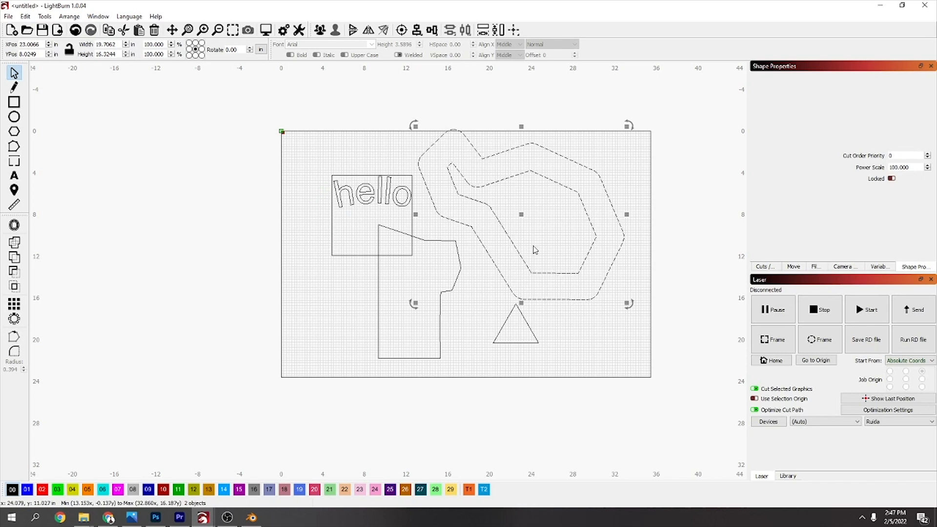
Move the two offset outlines about 2 in right and 1.6 in down, and delete all the shapes on the workspace.
{"action": "left_click_drag", "start_coordinate": [520, 215], "coordinate": [541, 232]}
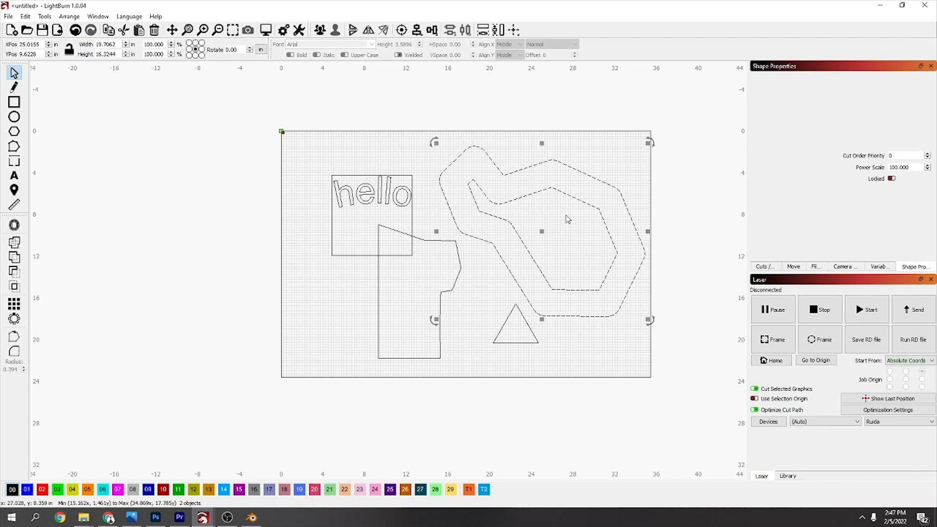
{"action": "left_click_drag", "start_coordinate": [682, 116], "coordinate": [302, 370]}
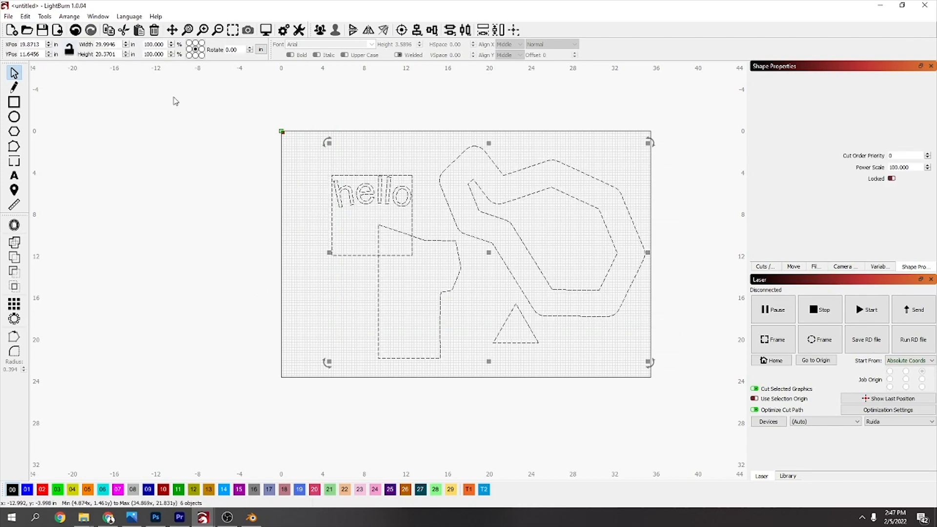
{"action": "left_click_drag", "start_coordinate": [665, 138], "coordinate": [271, 395]}
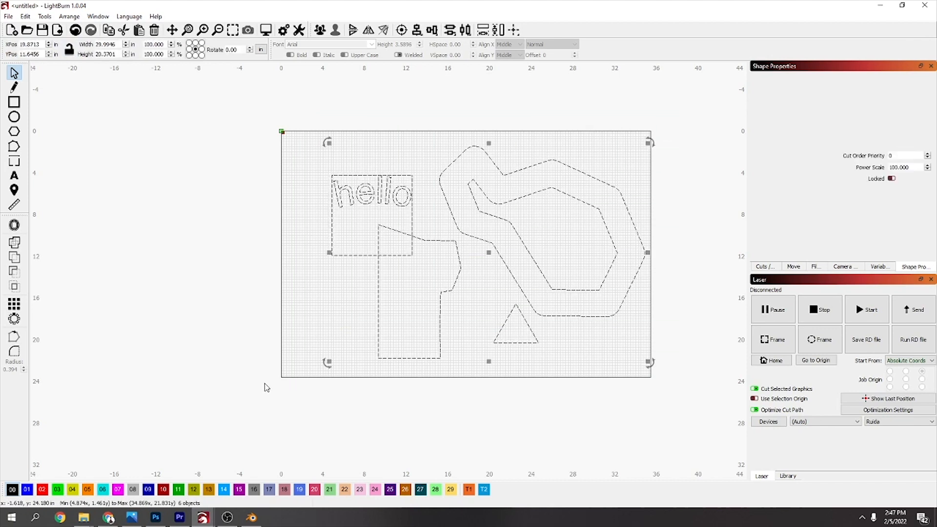
{"action": "key", "text": "Delete"}
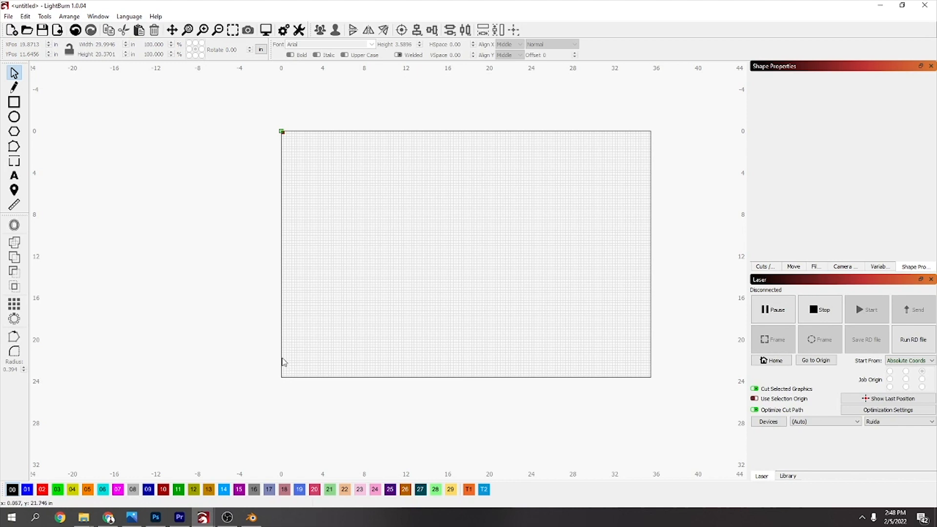
Draw a rectangle about 8.19 by 7.86 in and a square about 8.71 in overlapping its lower-right corner.
{"action": "left_click", "coordinate": [13, 102]}
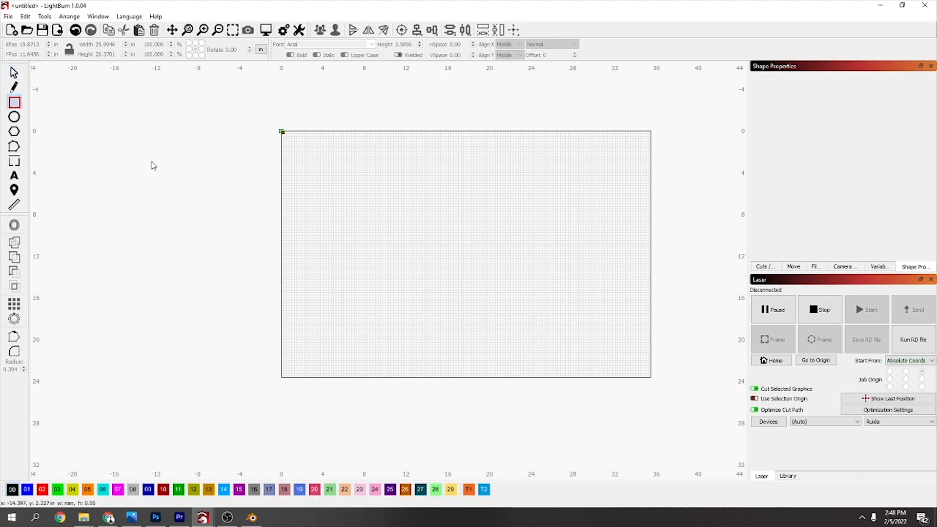
{"action": "left_click_drag", "start_coordinate": [342, 157], "coordinate": [426, 240]}
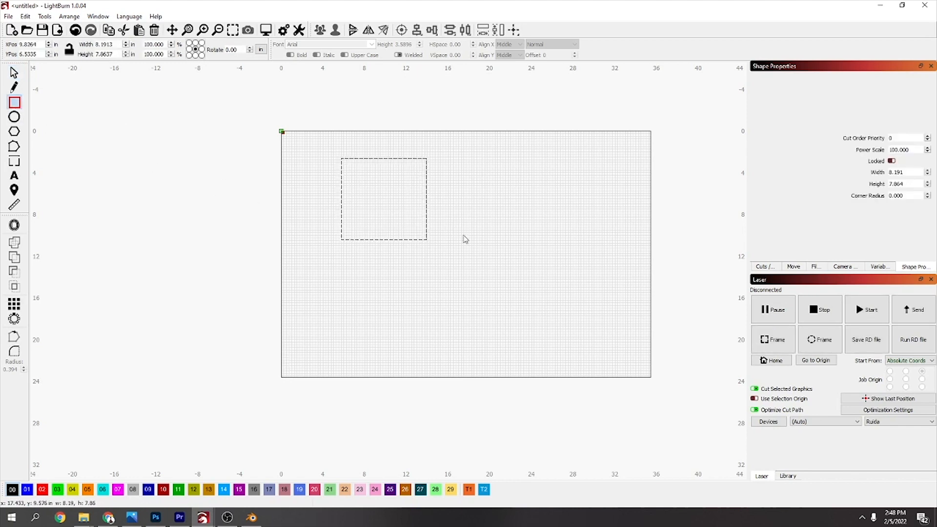
{"action": "left_click_drag", "start_coordinate": [392, 204], "coordinate": [482, 296]}
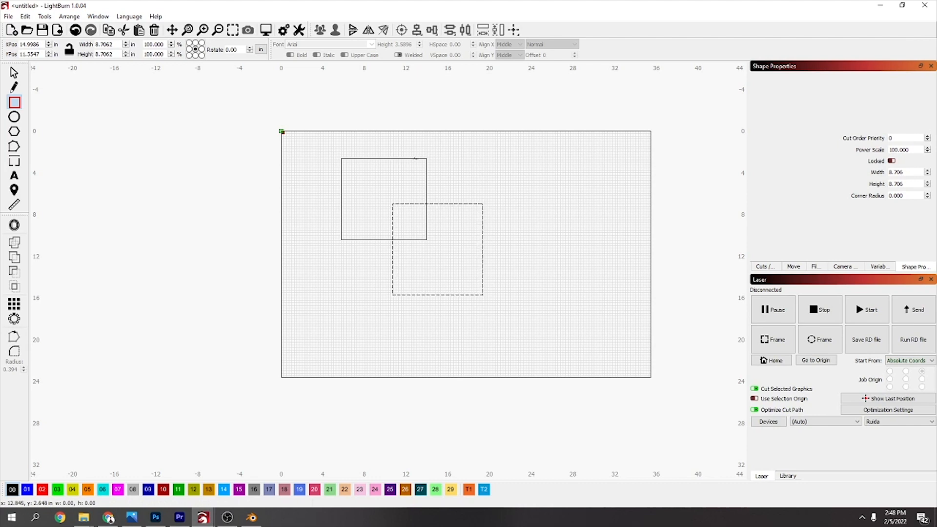
Select both overlapping shapes, clear the selection, and reselect them starting with the lower square.
{"action": "left_click", "coordinate": [13, 73]}
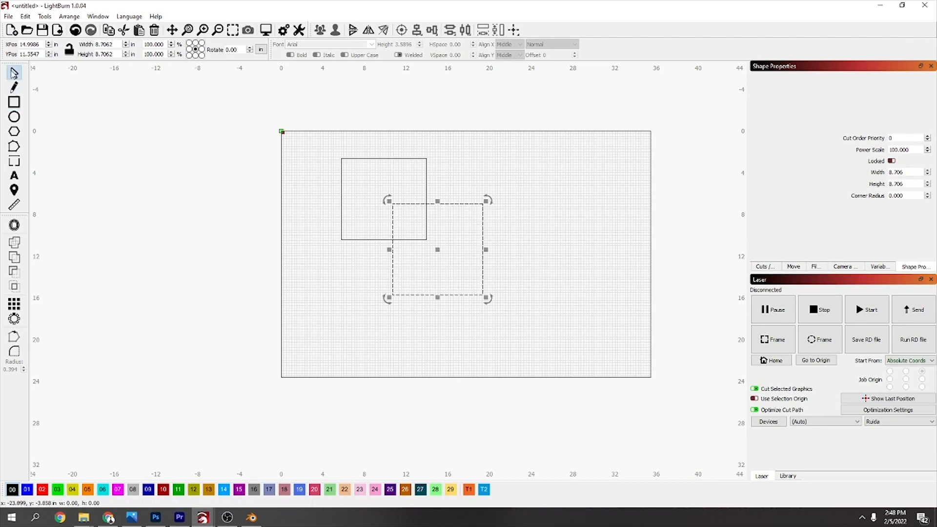
{"action": "left_click", "coordinate": [424, 159], "text": "shift"}
{"action": "left_click", "coordinate": [424, 159], "text": "shift"}
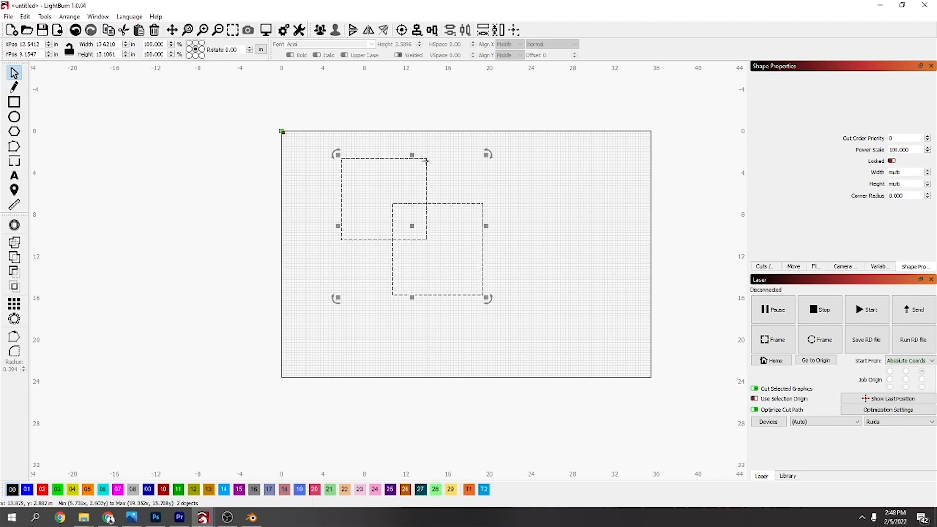
{"action": "left_click", "coordinate": [449, 170]}
{"action": "left_click", "coordinate": [465, 205]}
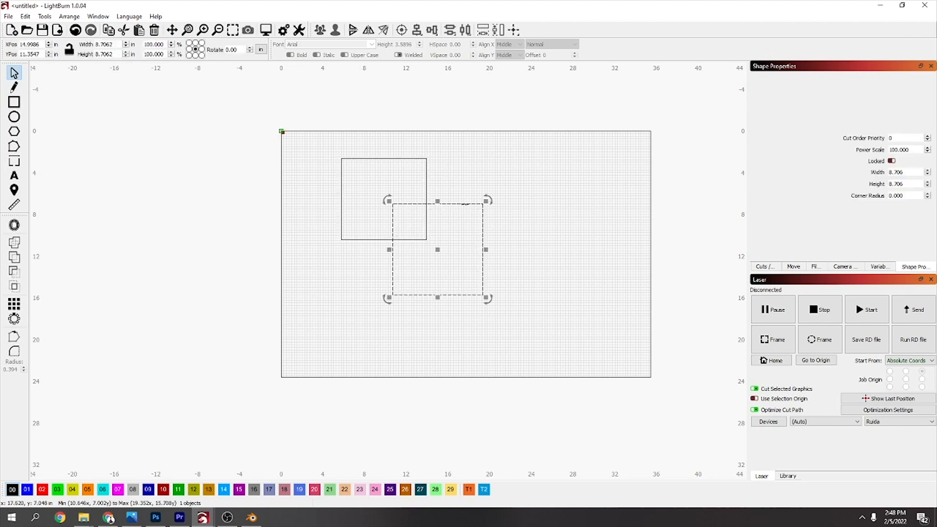
{"action": "left_click", "coordinate": [426, 180], "text": "shift"}
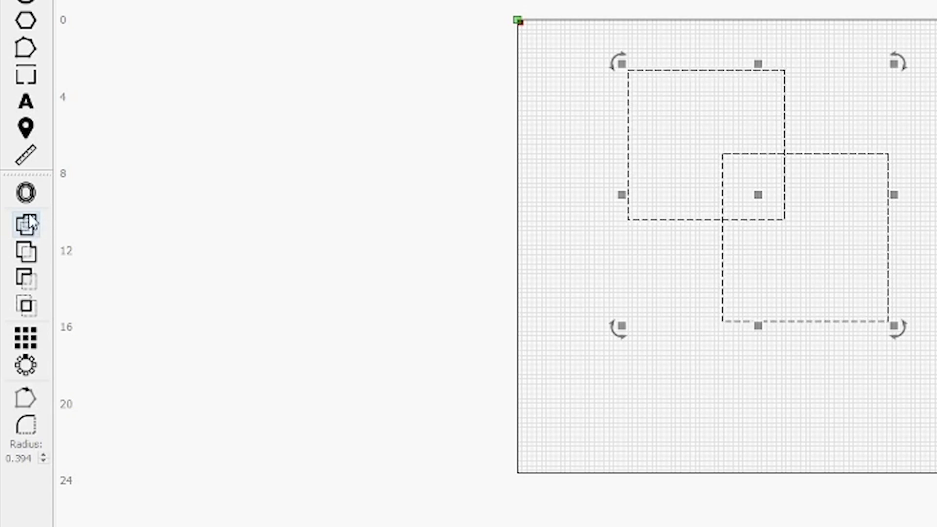
Try Weld and Boolean Union on the two overlapping shapes, undoing each result.
{"action": "left_click", "coordinate": [26, 226]}
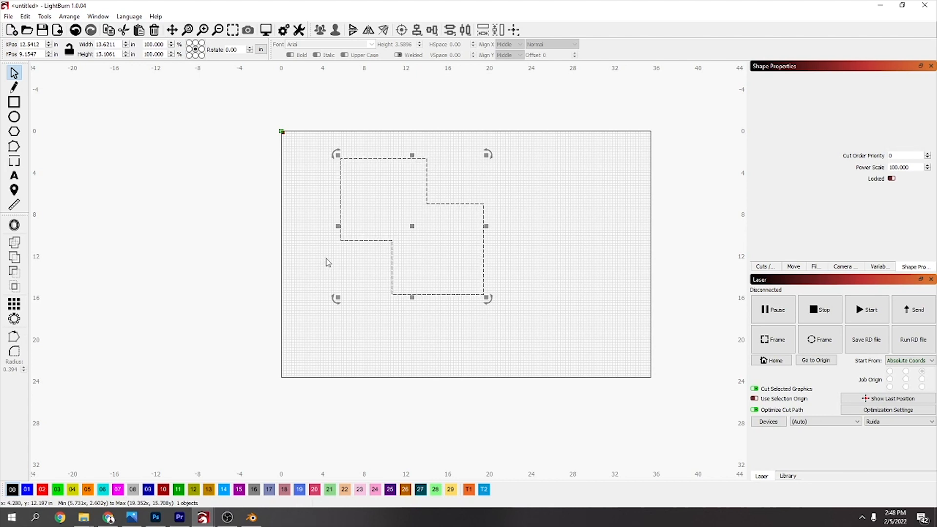
{"action": "key", "text": "ctrl+z"}
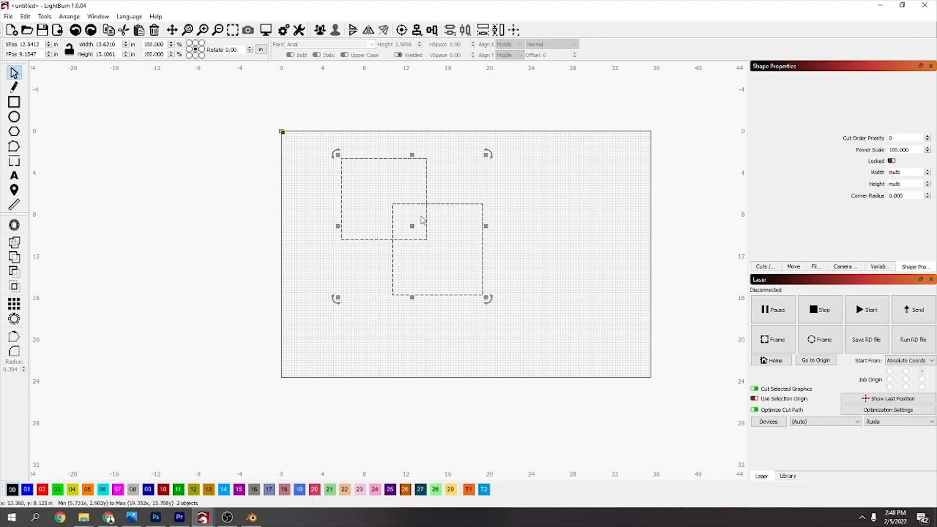
{"action": "left_click", "coordinate": [14, 258]}
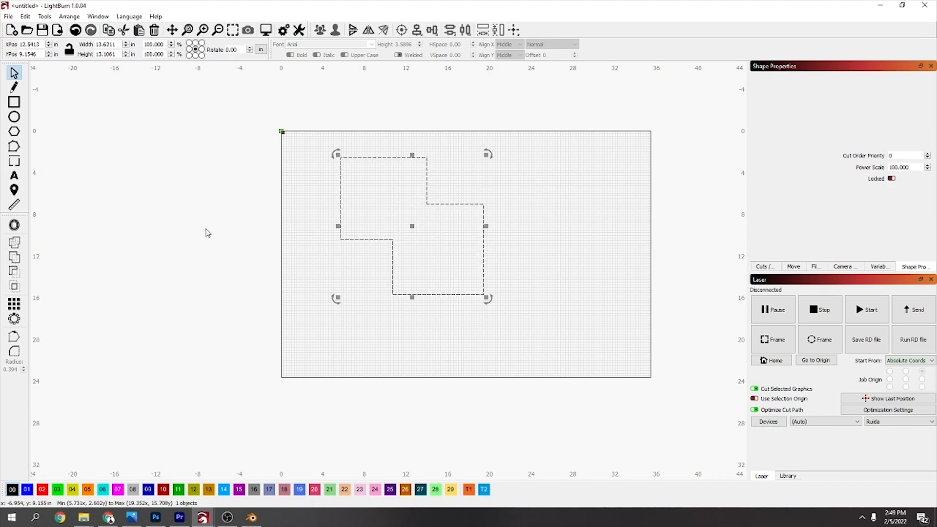
{"action": "key", "text": "ctrl+z"}
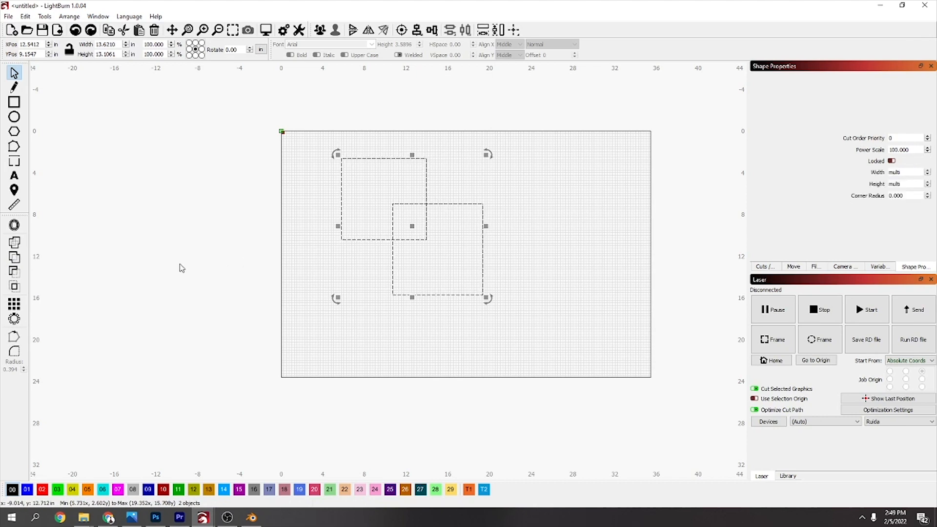
Try Boolean Subtract with the lower square selected first and again with the upper rectangle selected first, undoing each result.
{"action": "left_click", "coordinate": [16, 275]}
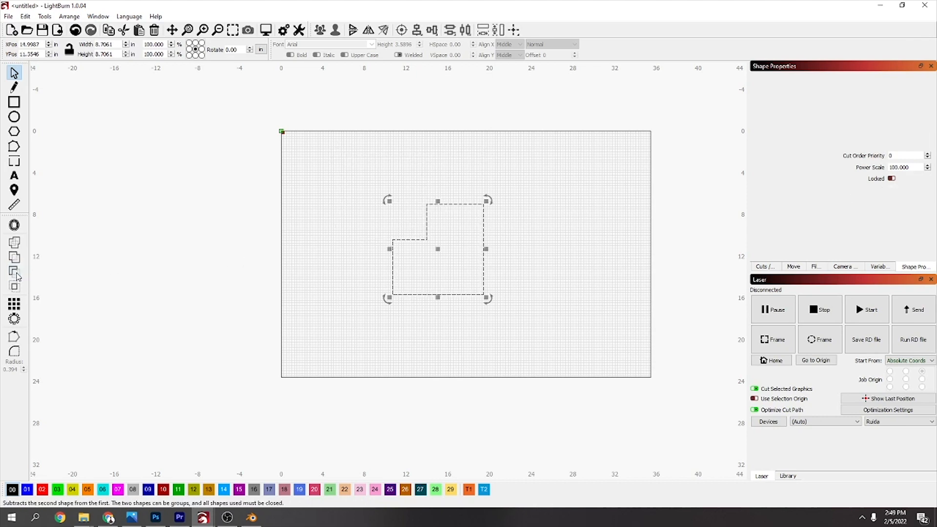
{"action": "key", "text": "ctrl+z"}
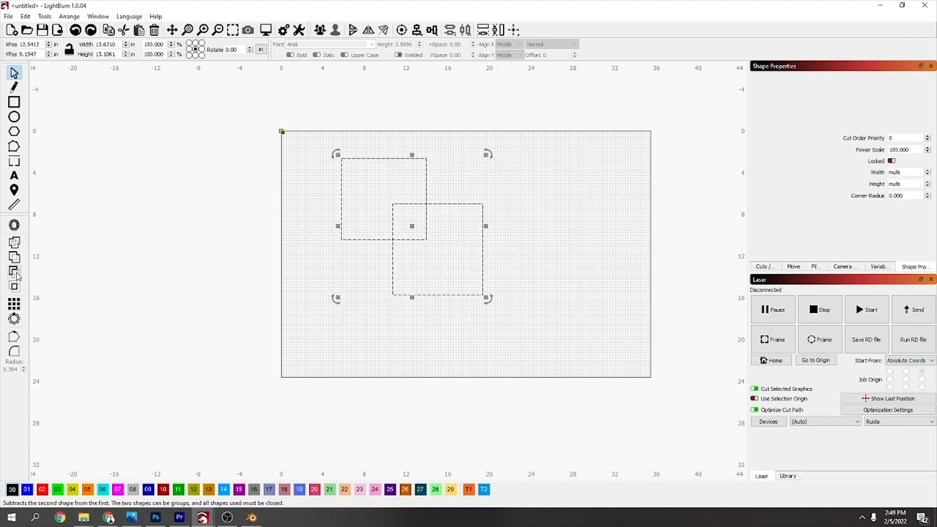
{"action": "left_click", "coordinate": [427, 271]}
{"action": "left_click", "coordinate": [420, 240]}
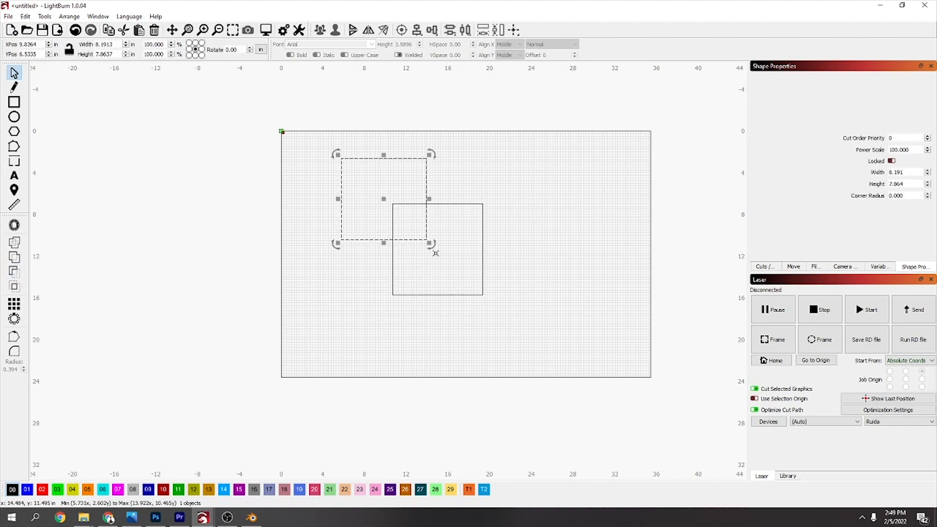
{"action": "left_click", "coordinate": [476, 294], "text": "shift"}
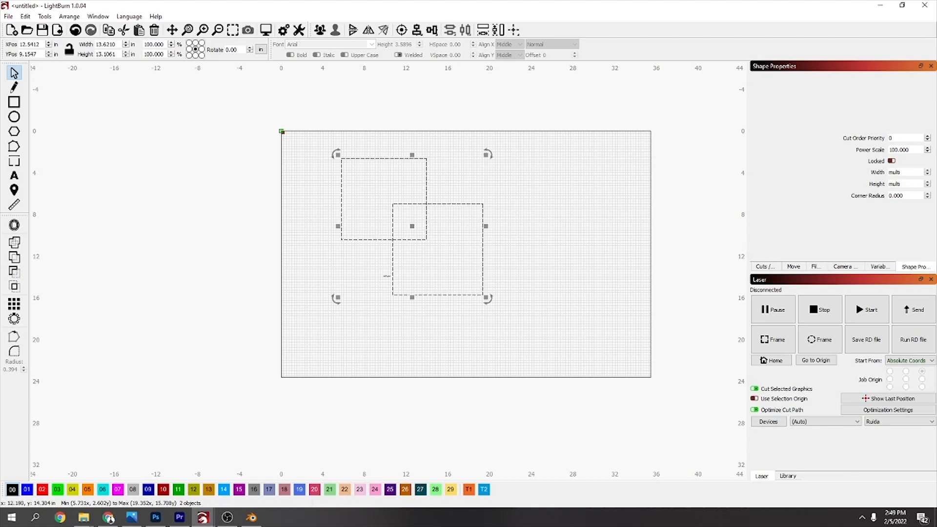
{"action": "left_click", "coordinate": [13, 273]}
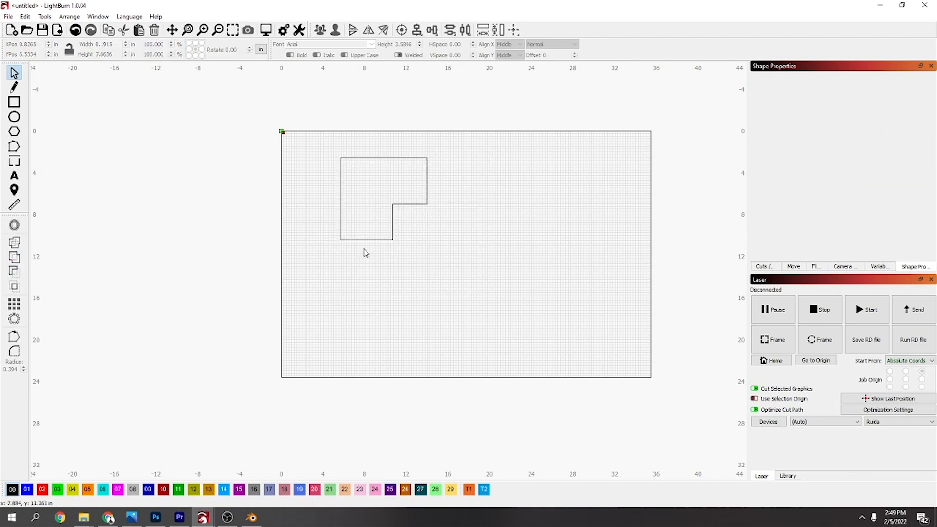
{"action": "key", "text": "ctrl+z"}
Repeat Boolean Subtract with the lower square selected before the upper rectangle, undo the result, and clear the selection.
{"action": "left_click", "coordinate": [411, 332]}
{"action": "left_click", "coordinate": [420, 293]}
{"action": "left_click", "coordinate": [374, 240], "text": "shift"}
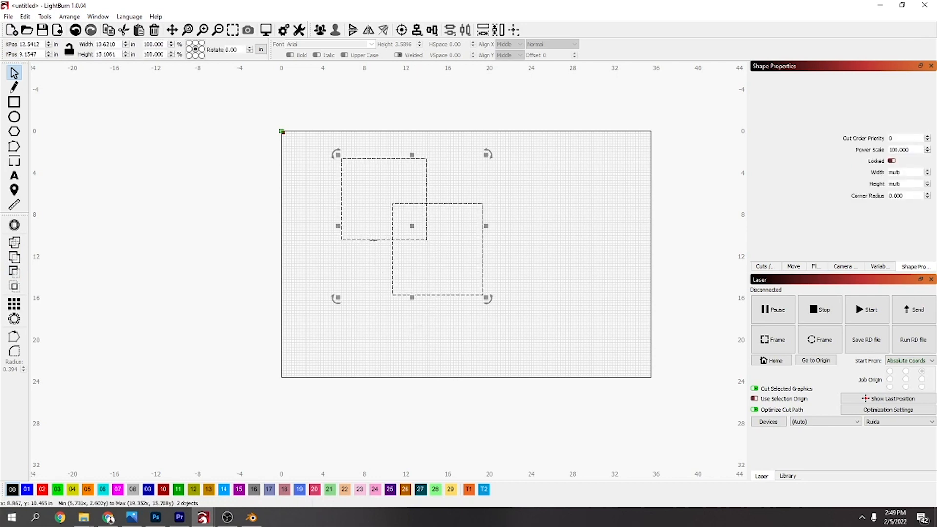
{"action": "left_click", "coordinate": [14, 257]}
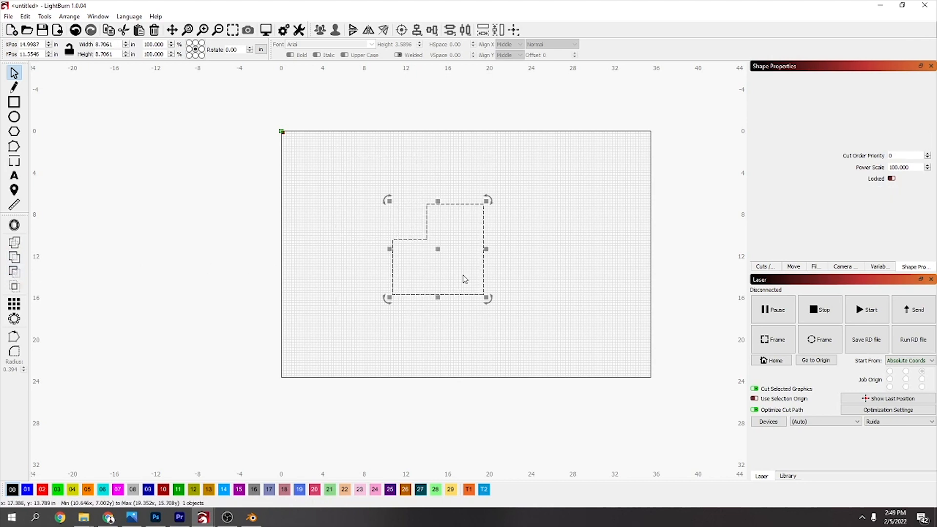
{"action": "key", "text": "ctrl+z"}
{"action": "left_click", "coordinate": [345, 284]}
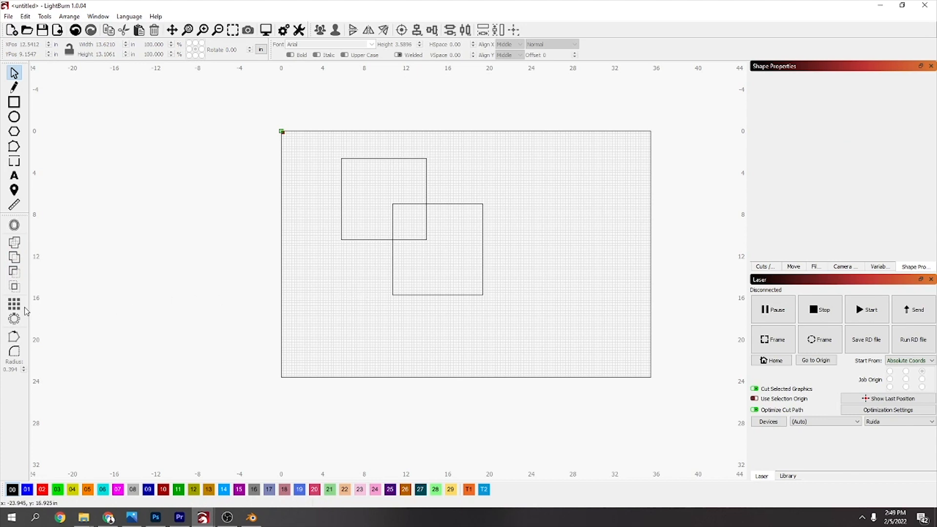
Try Boolean Intersection on the two overlapping shapes, undo the result, and deselect both shapes.
{"action": "left_click_drag", "start_coordinate": [472, 194], "coordinate": [364, 251]}
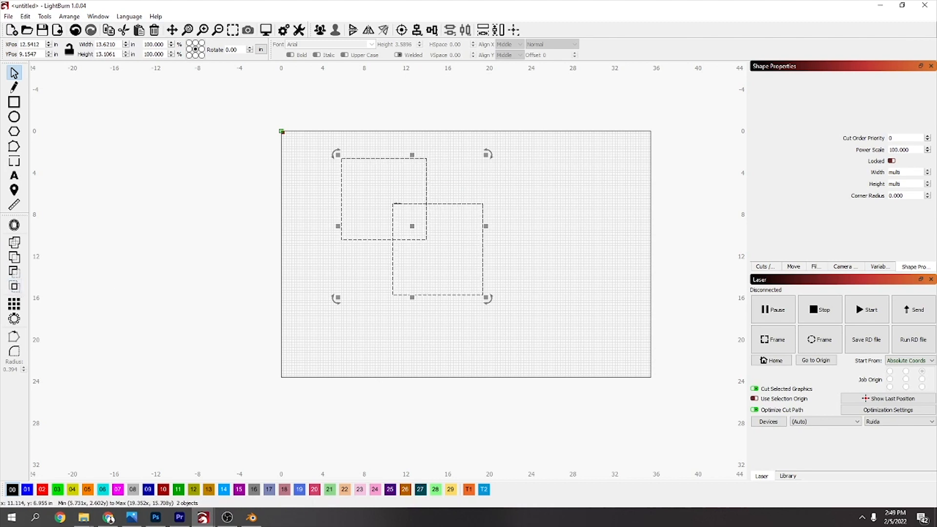
{"action": "left_click", "coordinate": [14, 287]}
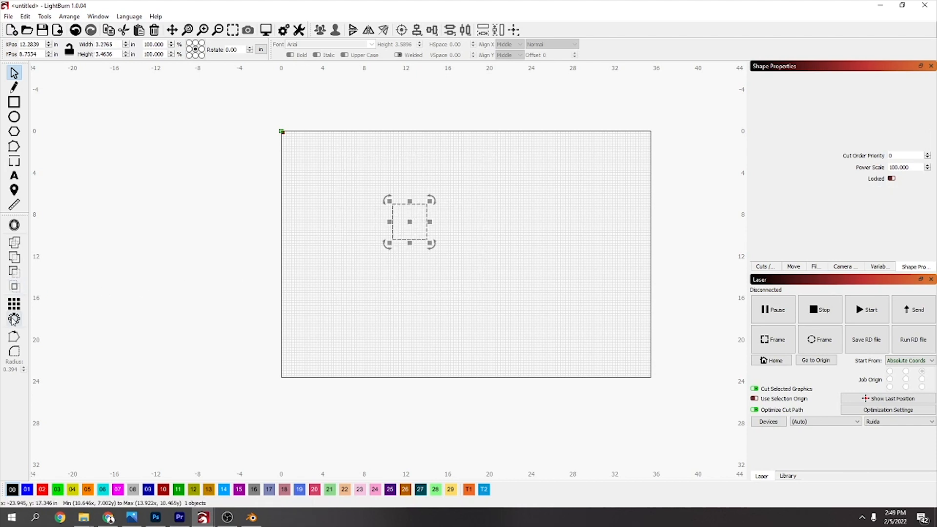
{"action": "key", "text": "ctrl+z"}
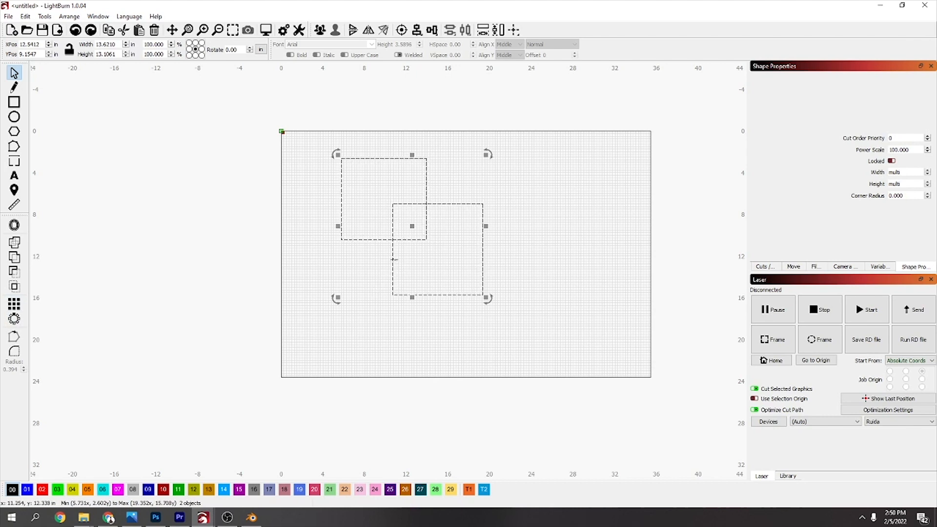
{"action": "left_click", "coordinate": [561, 291]}
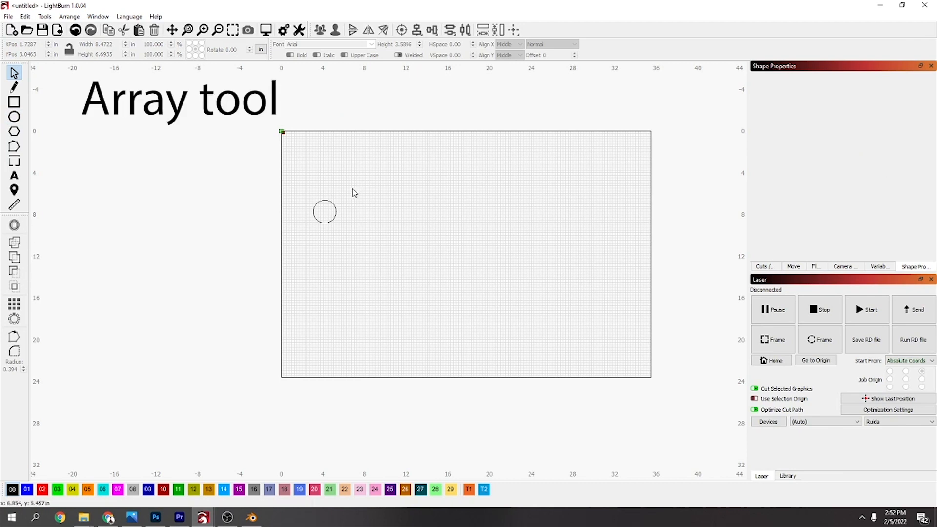
Move the 2.2 in circle near the work area's upper-left corner and start a grid array from it.
{"action": "left_click", "coordinate": [326, 215]}
{"action": "left_click_drag", "start_coordinate": [326, 215], "coordinate": [316, 157]}
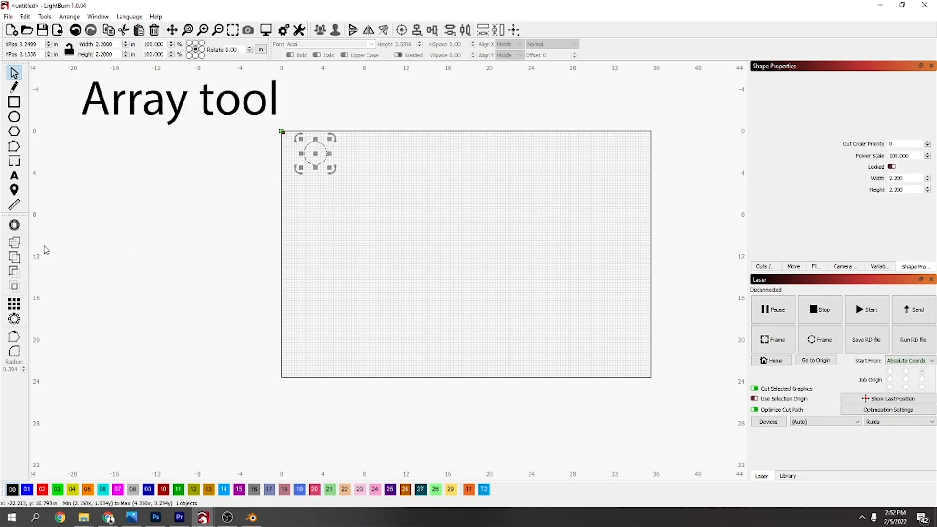
{"action": "left_click", "coordinate": [15, 305]}
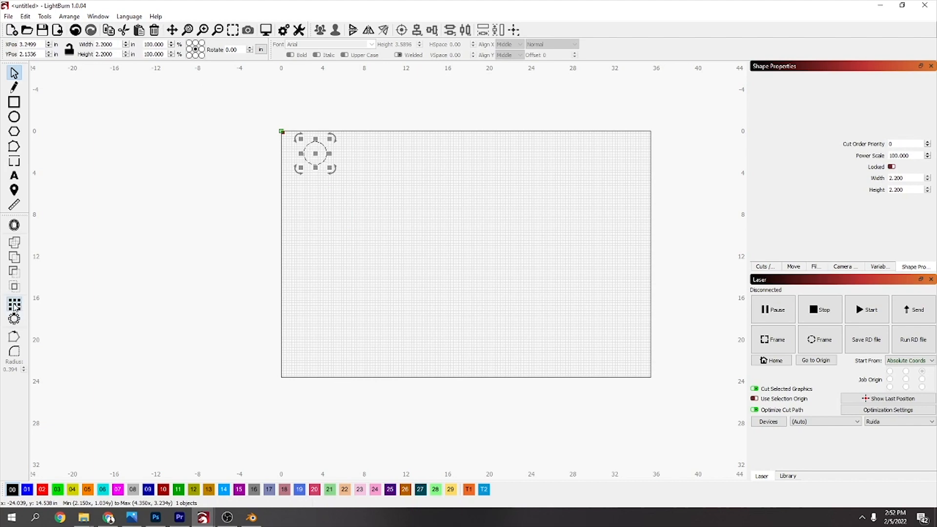
{"action": "left_click_drag", "start_coordinate": [491, 156], "coordinate": [183, 125]}
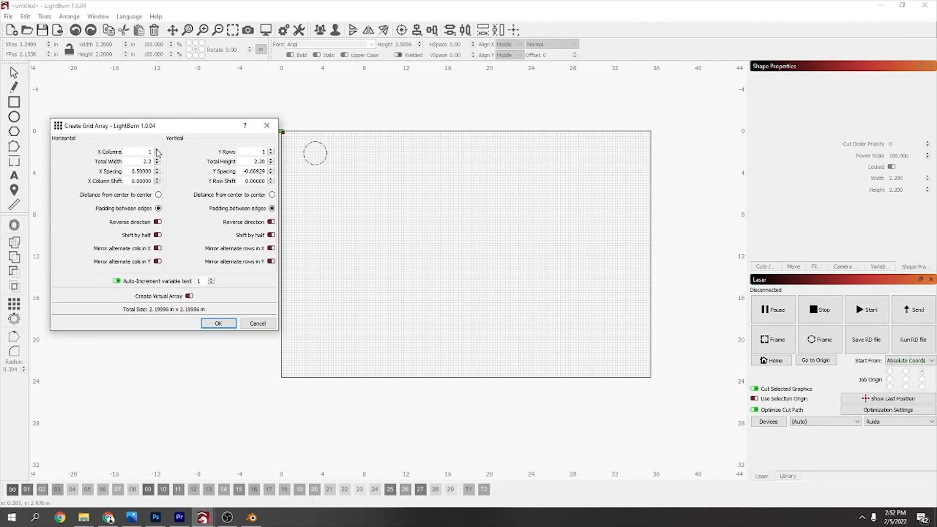
Set the grid array to 5 columns with an X spacing of 0.14567 in between circle edges.
{"action": "left_click", "coordinate": [156, 150]}
{"action": "left_click", "coordinate": [156, 150]}
{"action": "left_click", "coordinate": [157, 151]}
{"action": "left_click", "coordinate": [156, 150]}
{"action": "left_click", "coordinate": [156, 174]}
{"action": "left_click", "coordinate": [157, 173]}
{"action": "left_click", "coordinate": [157, 173]}
{"action": "left_click", "coordinate": [156, 173]}
{"action": "left_click", "coordinate": [157, 173]}
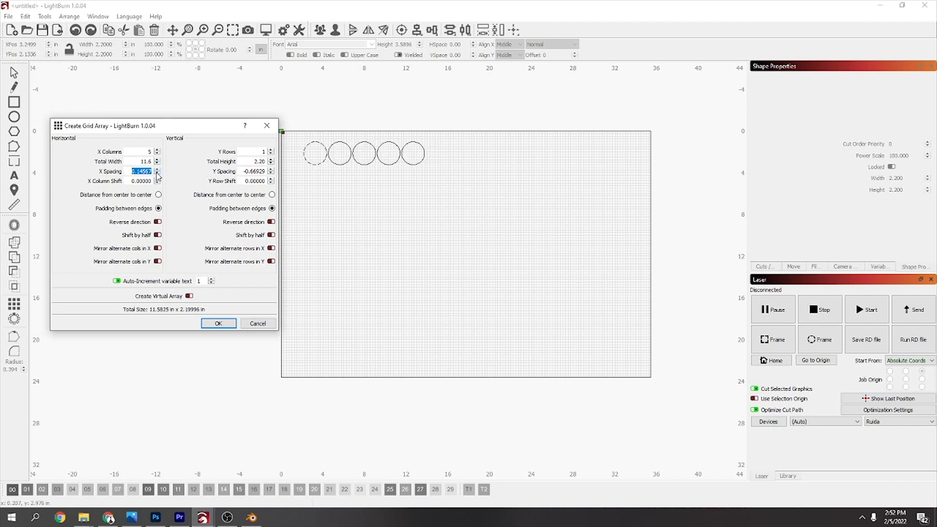
{"action": "left_click", "coordinate": [157, 174]}
{"action": "left_click", "coordinate": [156, 174]}
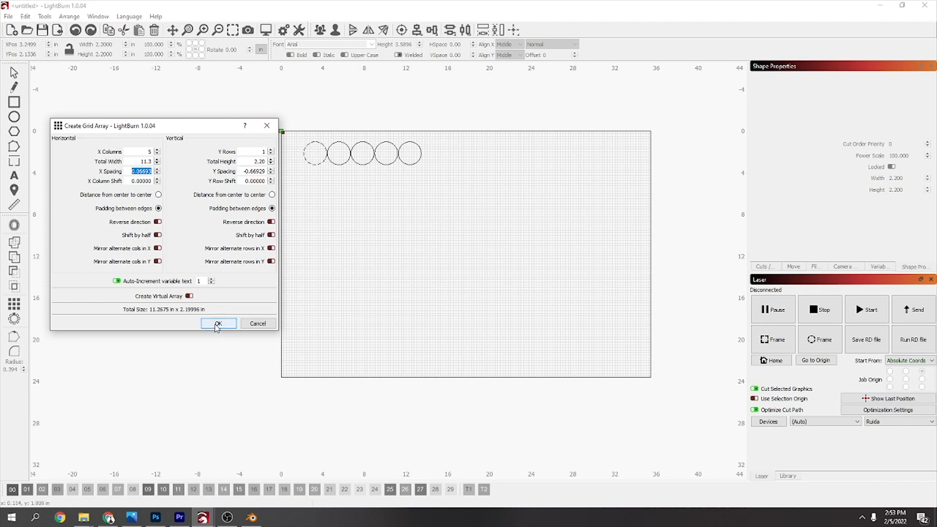
{"action": "left_click", "coordinate": [157, 169]}
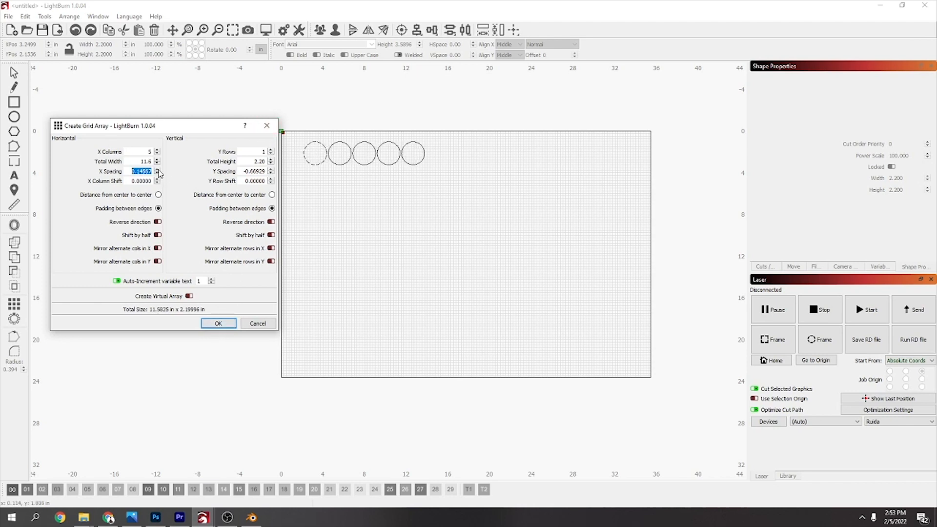
Increase the grid array to 13 columns so the circles span the work area's width.
{"action": "left_click", "coordinate": [157, 150]}
{"action": "left_click", "coordinate": [157, 151]}
{"action": "left_click", "coordinate": [157, 151]}
{"action": "left_click", "coordinate": [157, 150]}
{"action": "left_click", "coordinate": [158, 150]}
{"action": "left_click", "coordinate": [157, 151]}
{"action": "left_click", "coordinate": [157, 150]}
{"action": "left_click", "coordinate": [157, 150]}
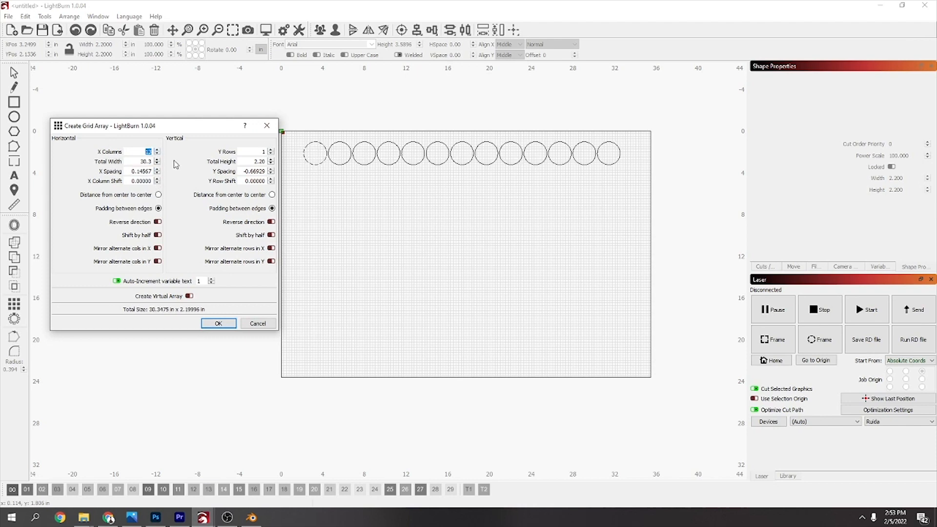
Set the array to 2 rows with a Y spacing of 0.14567 in and reverse the vertical direction.
{"action": "left_click", "coordinate": [272, 150]}
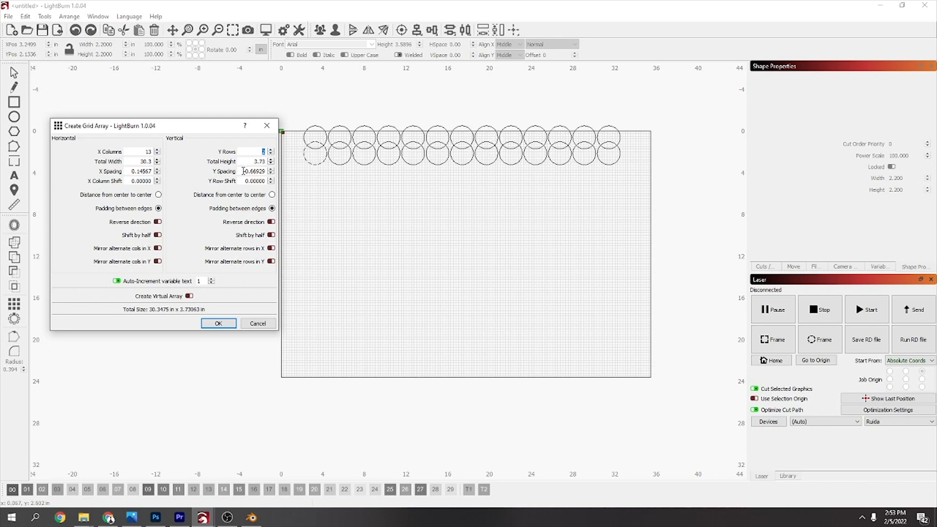
{"action": "left_click_drag", "start_coordinate": [243, 171], "coordinate": [266, 172]}
{"action": "type", "text": "0"}
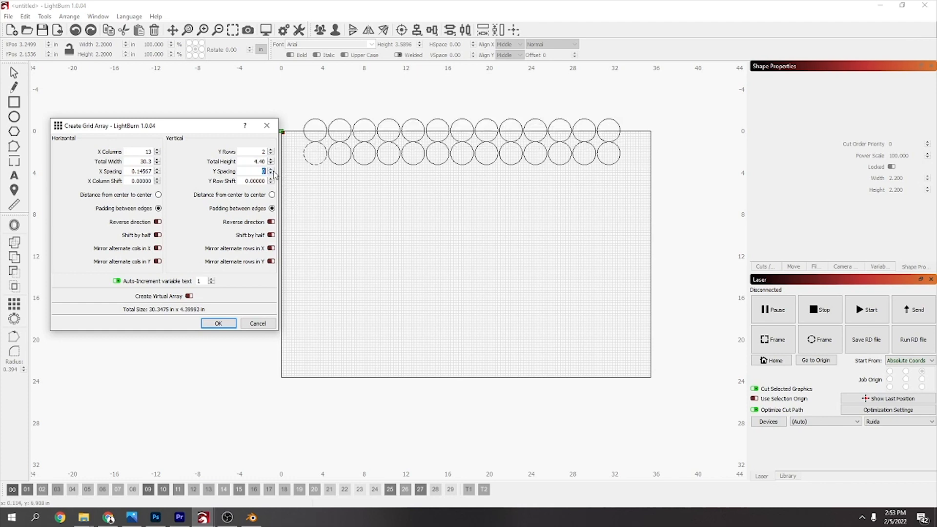
{"action": "double_click", "coordinate": [154, 171]}
{"action": "key", "text": "ctrl+c"}
{"action": "double_click", "coordinate": [247, 171]}
{"action": "key", "text": "ctrl+v"}
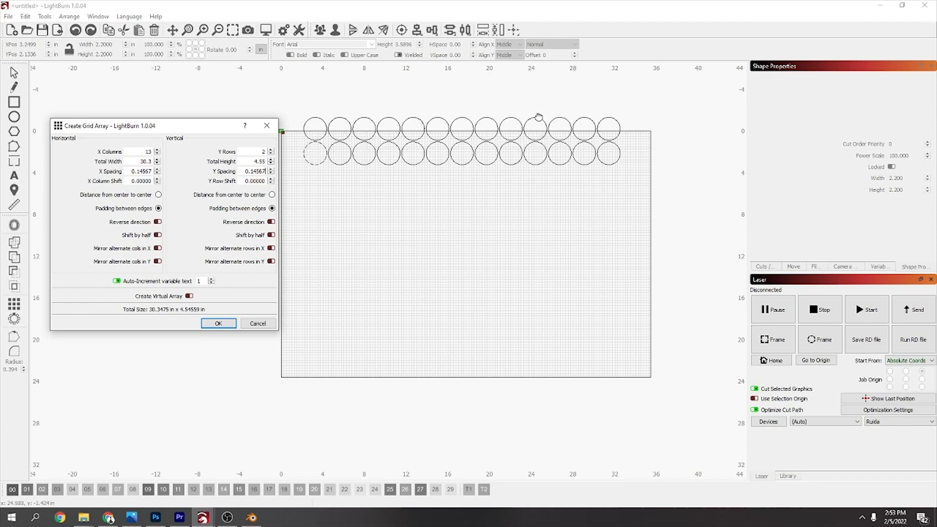
{"action": "left_click", "coordinate": [271, 222]}
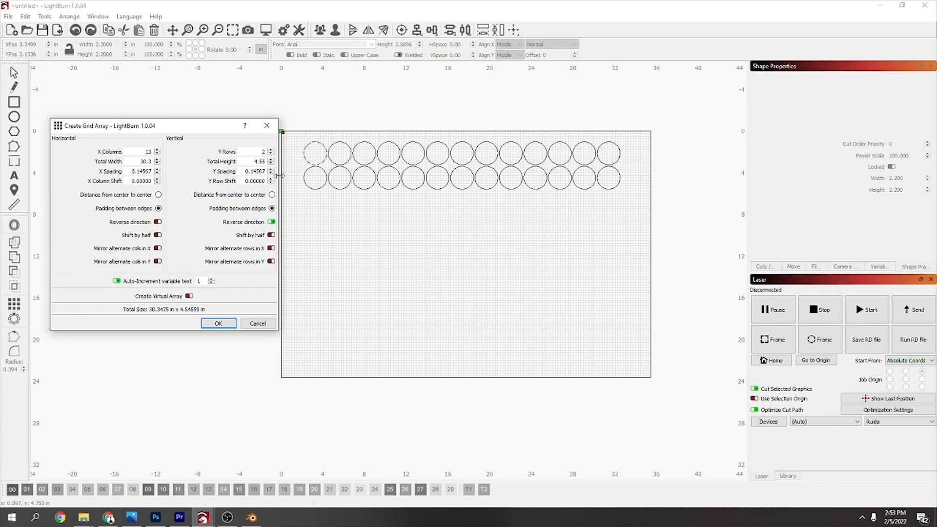
Try staggering the array's alternate columns with an X column shift of 1.22047 in.
{"action": "left_click", "coordinate": [157, 179]}
{"action": "left_click", "coordinate": [157, 179]}
{"action": "left_click", "coordinate": [157, 179]}
{"action": "left_click", "coordinate": [157, 179]}
{"action": "left_click", "coordinate": [157, 179]}
{"action": "left_click", "coordinate": [157, 179]}
{"action": "left_click", "coordinate": [157, 180]}
{"action": "left_click", "coordinate": [157, 179]}
{"action": "left_click", "coordinate": [157, 179]}
{"action": "left_click", "coordinate": [158, 179]}
{"action": "left_click", "coordinate": [157, 179]}
{"action": "left_click", "coordinate": [157, 179]}
{"action": "left_click", "coordinate": [157, 179]}
{"action": "left_click", "coordinate": [157, 179]}
{"action": "left_click", "coordinate": [157, 179]}
{"action": "left_click", "coordinate": [158, 179]}
{"action": "left_click", "coordinate": [157, 179]}
{"action": "left_click", "coordinate": [157, 179]}
{"action": "left_click", "coordinate": [157, 179]}
{"action": "left_click", "coordinate": [157, 179]}
{"action": "left_click", "coordinate": [157, 179]}
{"action": "left_click", "coordinate": [157, 179]}
{"action": "left_click", "coordinate": [157, 180]}
{"action": "left_click", "coordinate": [157, 179]}
{"action": "left_click", "coordinate": [157, 180]}
{"action": "left_click", "coordinate": [157, 179]}
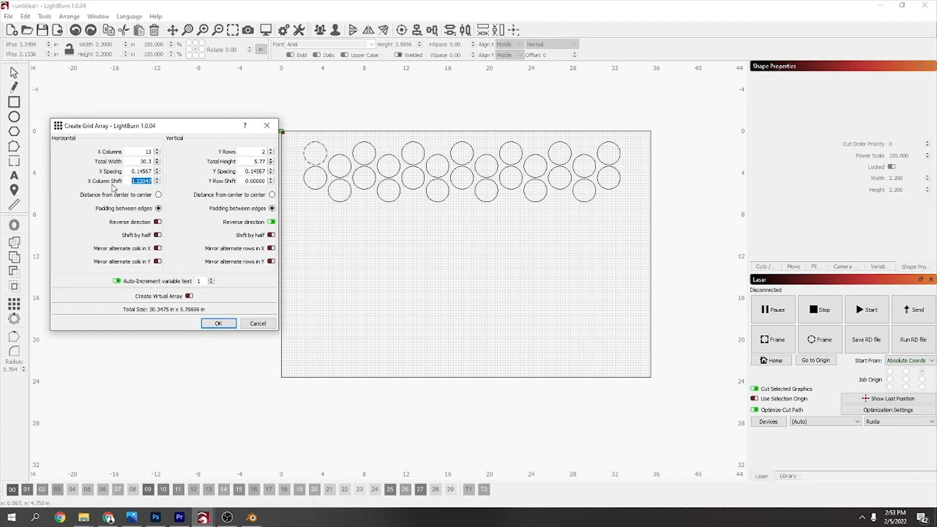
Try a Y row shift of 0.23622 in, and reset both the row shift and the column shift to 0.
{"action": "left_click", "coordinate": [271, 180]}
{"action": "left_click", "coordinate": [270, 179]}
{"action": "left_click", "coordinate": [271, 179]}
{"action": "left_click", "coordinate": [271, 179]}
{"action": "left_click", "coordinate": [271, 179]}
{"action": "left_click", "coordinate": [271, 179]}
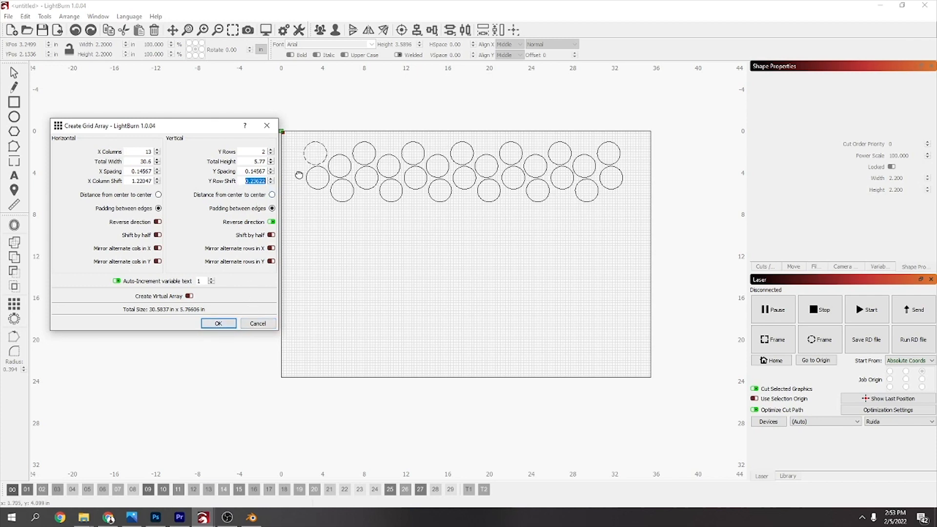
{"action": "type", "text": "0"}
{"action": "double_click", "coordinate": [128, 180]}
{"action": "type", "text": "0"}
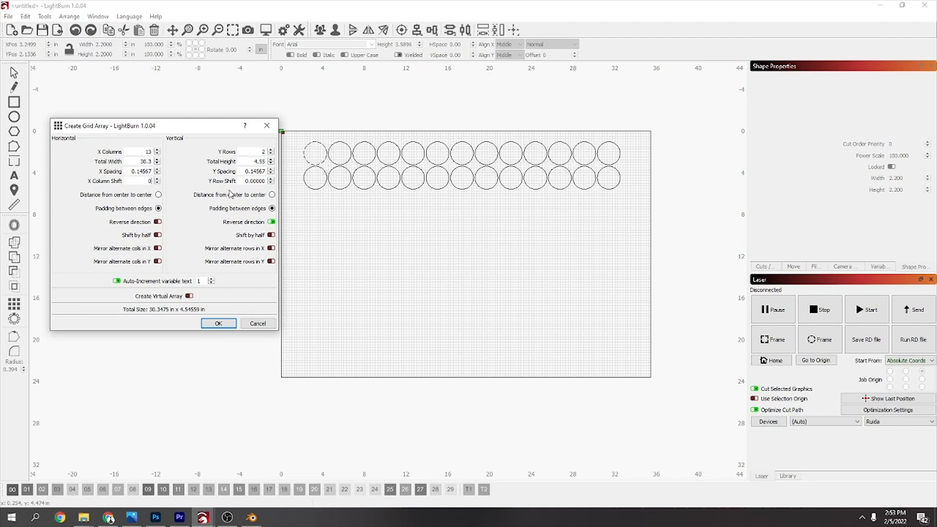
Create the circle array and move its second row about 1.14 in right and 0.43 in up, nesting it against the first row.
{"action": "left_click", "coordinate": [345, 224]}
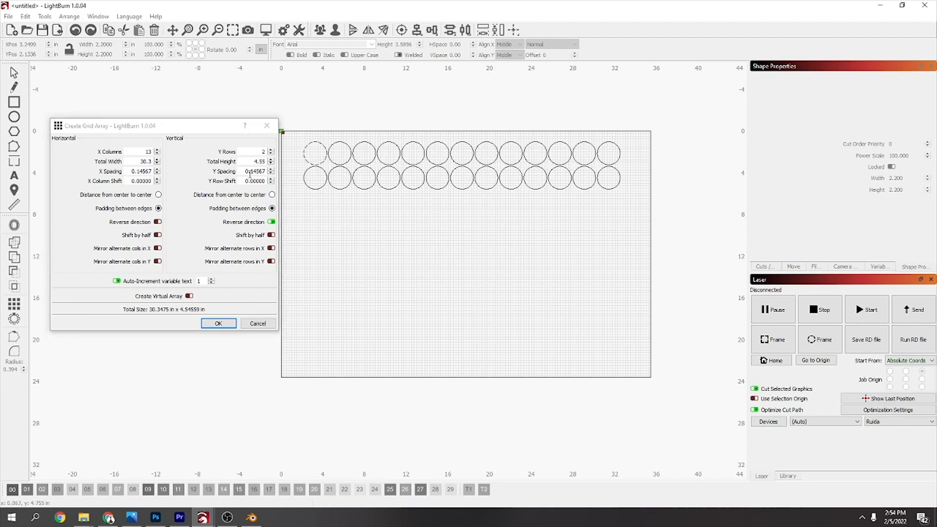
{"action": "left_click", "coordinate": [219, 323]}
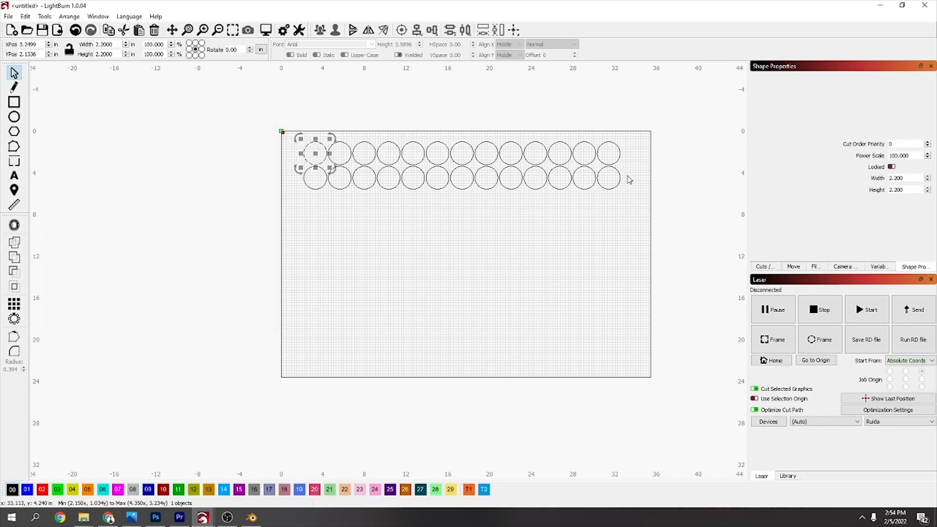
{"action": "left_click_drag", "start_coordinate": [385, 210], "coordinate": [297, 215]}
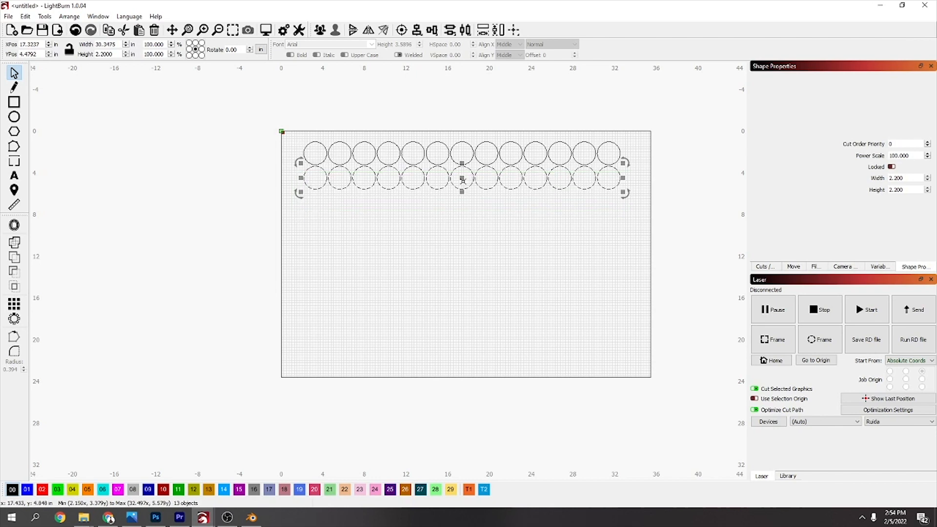
{"action": "left_click_drag", "start_coordinate": [462, 179], "coordinate": [476, 180]}
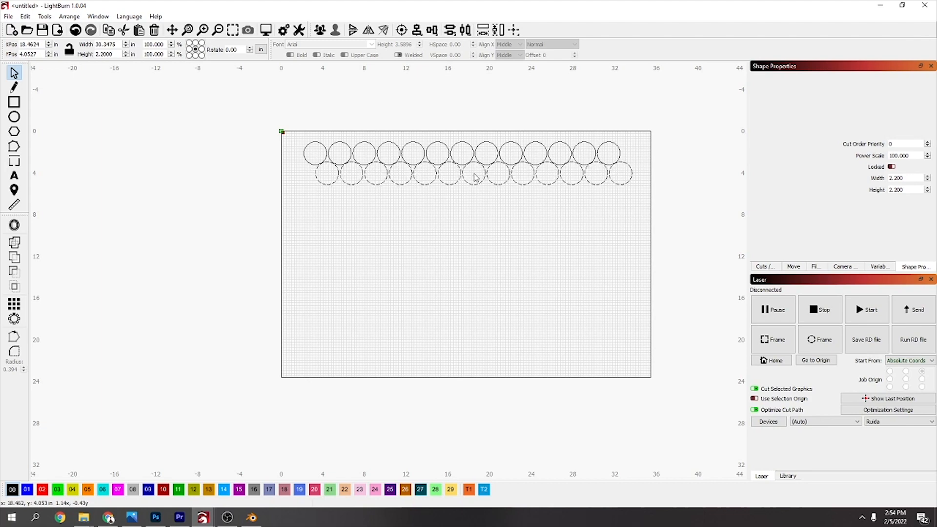
{"action": "left_click_drag", "start_coordinate": [474, 176], "coordinate": [474, 176]}
{"action": "scroll", "coordinate": [475, 177], "scroll_direction": "up", "scroll_amount": 5}
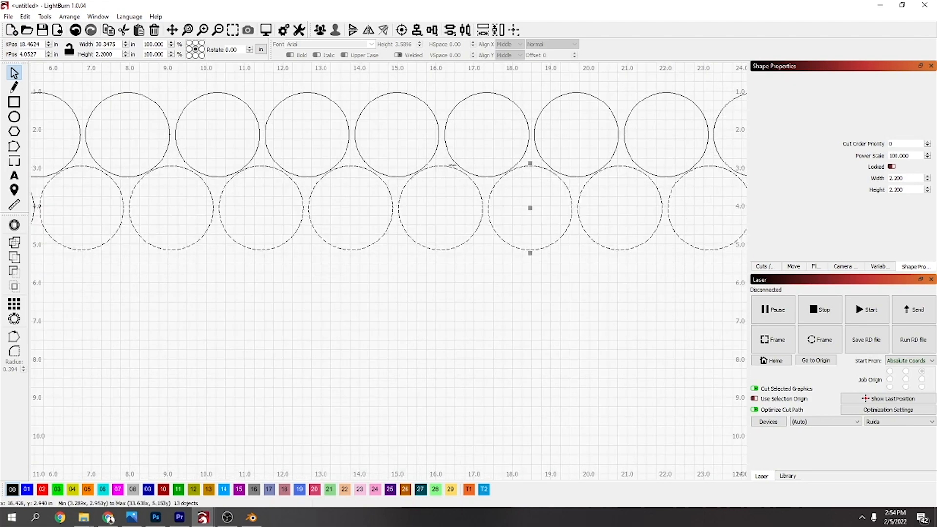
{"action": "scroll", "coordinate": [530, 166], "scroll_direction": "down", "scroll_amount": 5}
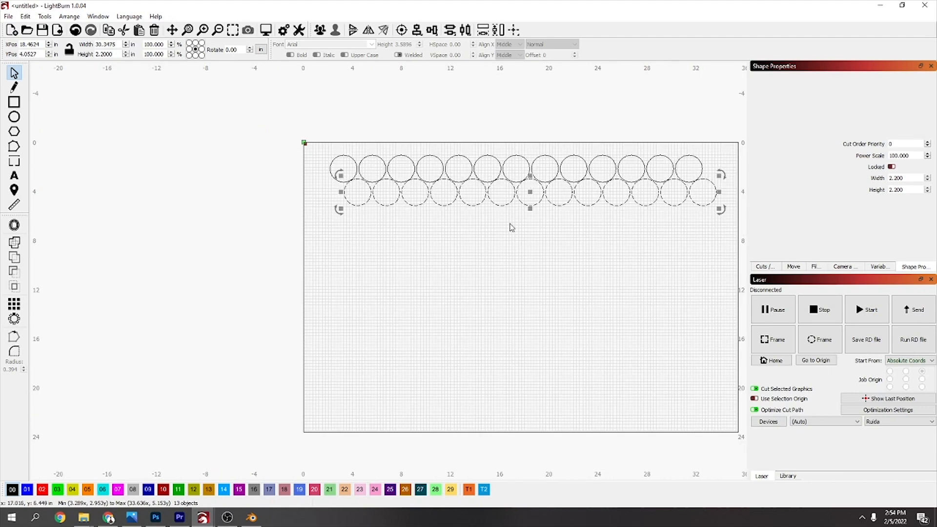
Select both nested circle rows and preview a grid array of them with 5 Y rows.
{"action": "left_click_drag", "start_coordinate": [539, 236], "coordinate": [317, 222]}
{"action": "left_click", "coordinate": [13, 305]}
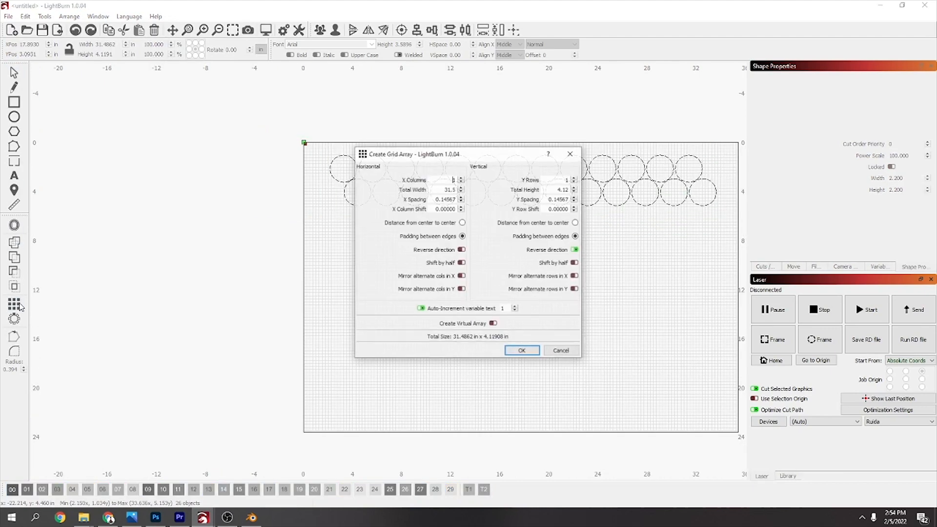
{"action": "left_click_drag", "start_coordinate": [505, 151], "coordinate": [224, 159]}
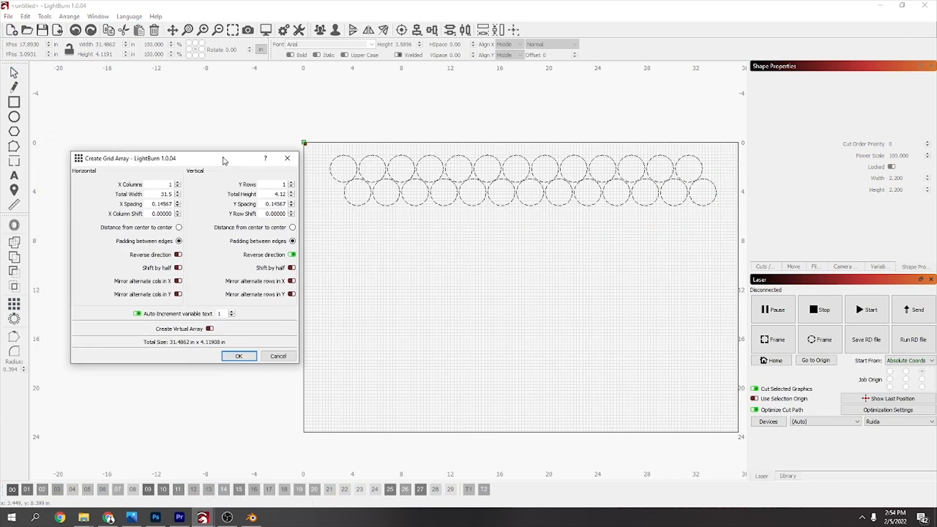
{"action": "left_click", "coordinate": [291, 183]}
{"action": "left_click", "coordinate": [292, 183]}
{"action": "left_click", "coordinate": [291, 182]}
{"action": "left_click", "coordinate": [291, 182]}
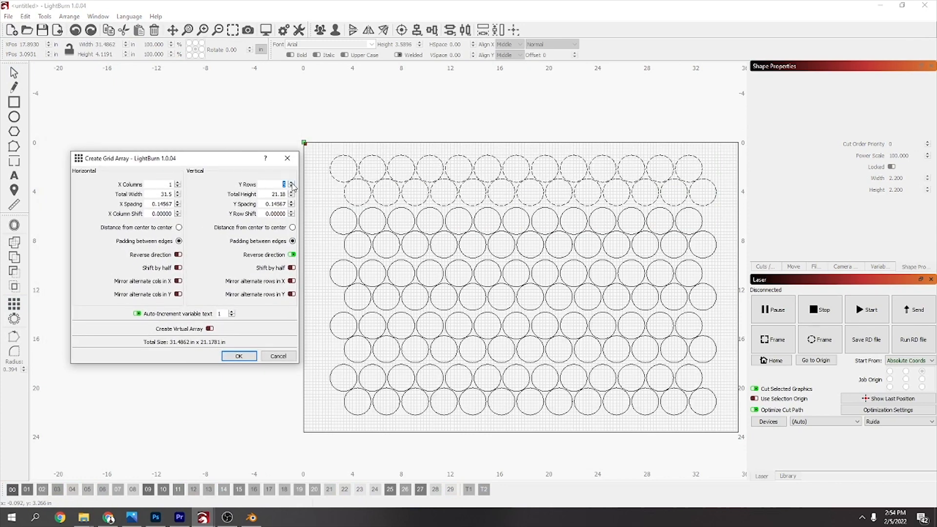
Try a Y row shift of -0.11811 in and a Y spacing of -0.05118 in, and close the array settings without creating the array.
{"action": "left_click", "coordinate": [292, 215]}
{"action": "left_click", "coordinate": [291, 215]}
{"action": "left_click", "coordinate": [291, 215]}
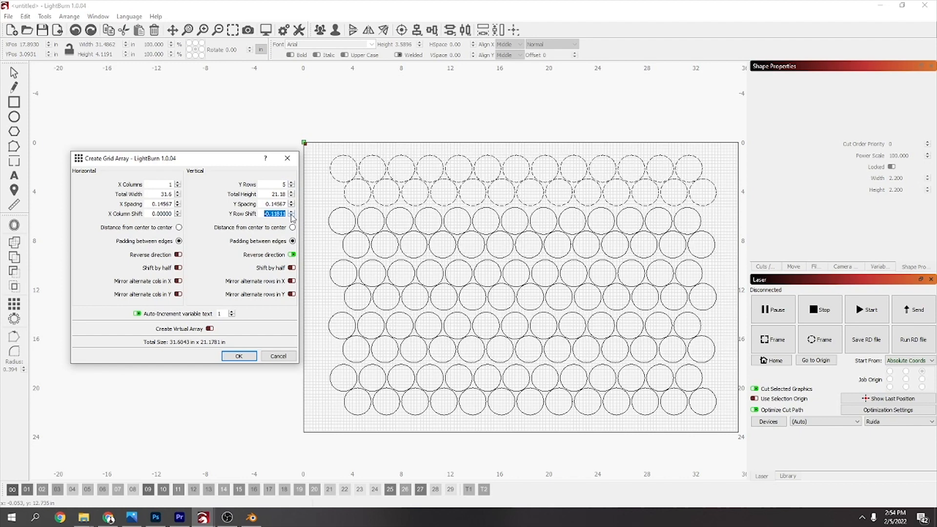
{"action": "left_click", "coordinate": [291, 205]}
{"action": "left_click", "coordinate": [291, 205]}
{"action": "left_click", "coordinate": [291, 206]}
{"action": "left_click", "coordinate": [291, 204]}
{"action": "left_click", "coordinate": [292, 204]}
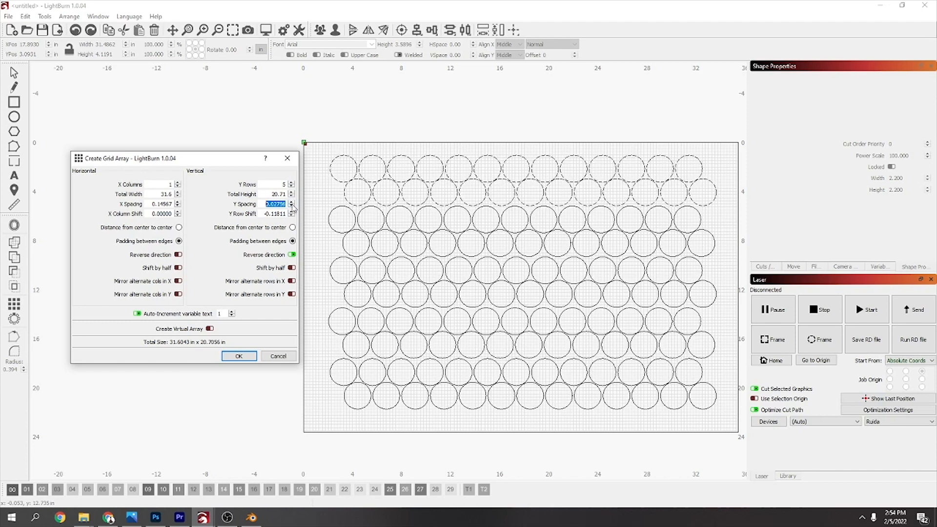
{"action": "left_click", "coordinate": [292, 206]}
{"action": "left_click", "coordinate": [292, 205]}
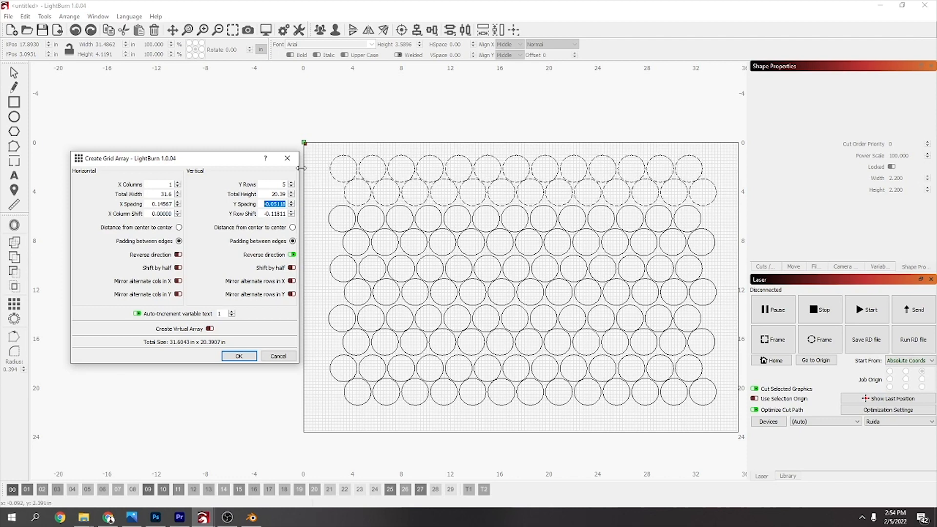
{"action": "left_click", "coordinate": [287, 159]}
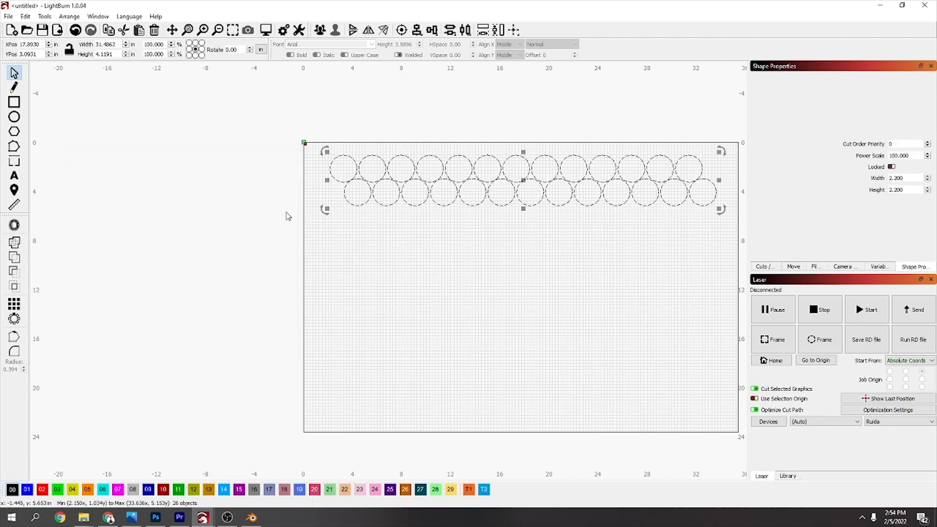
{"action": "scroll", "coordinate": [436, 226], "scroll_direction": "down", "scroll_amount": 4}
{"action": "scroll", "coordinate": [345, 257], "scroll_direction": "up", "scroll_amount": 4}
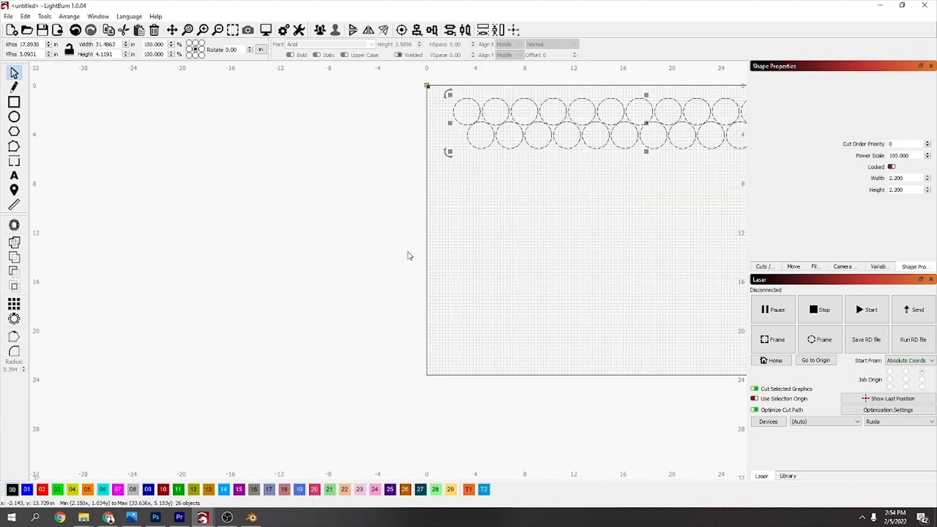
Draw a narrow rectangle about 0.28 in wide and 1.87 in tall, standing on top of the 2.2 in circle.
{"action": "scroll", "coordinate": [582, 204], "scroll_direction": "down", "scroll_amount": 1}
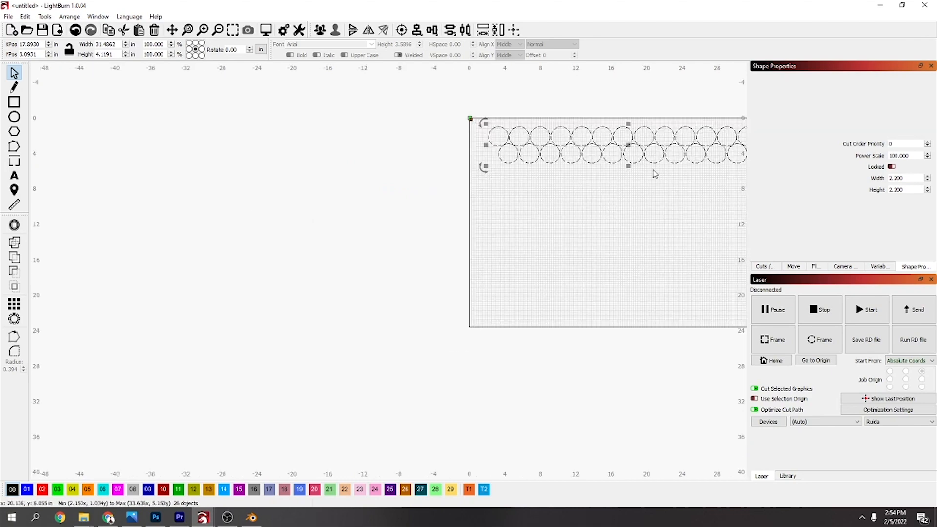
{"action": "left_click", "coordinate": [578, 210]}
{"action": "left_click_drag", "start_coordinate": [590, 205], "coordinate": [444, 247]}
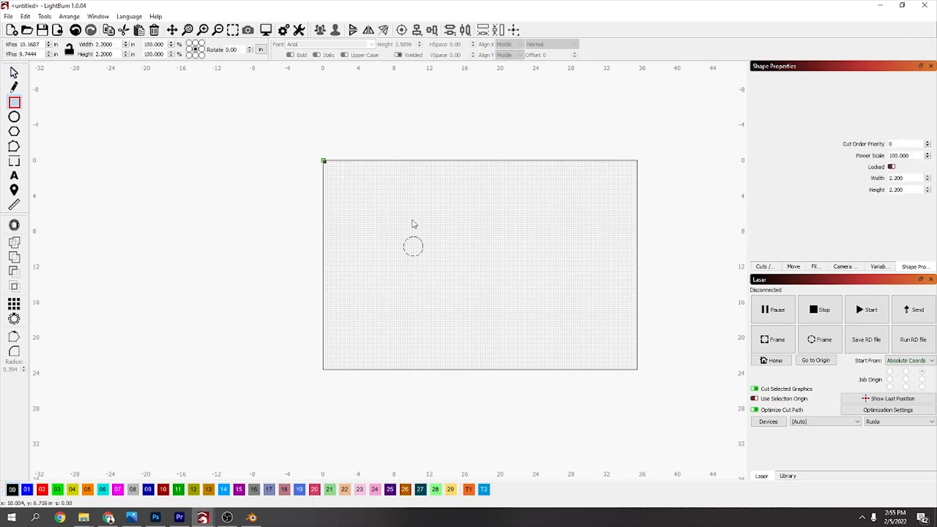
{"action": "left_click_drag", "start_coordinate": [411, 220], "coordinate": [414, 232]}
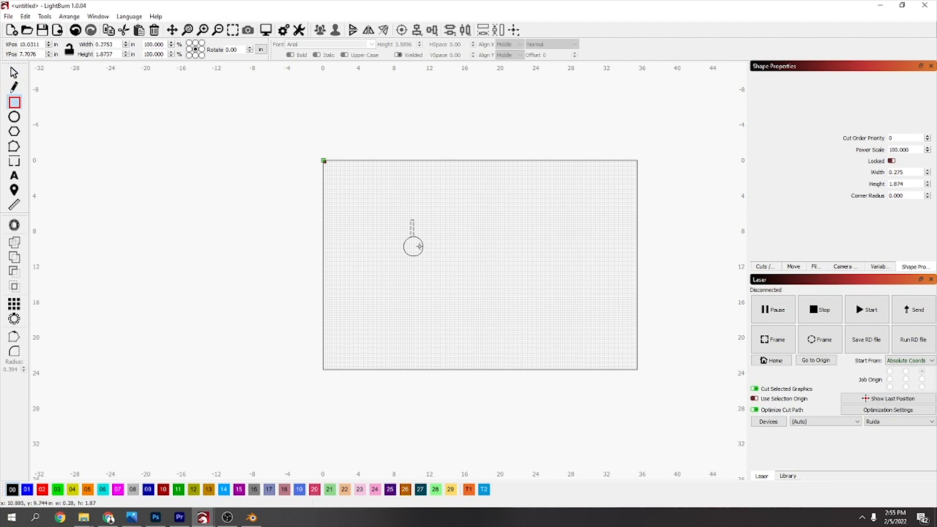
{"action": "scroll", "coordinate": [420, 247], "scroll_direction": "up", "scroll_amount": 1}
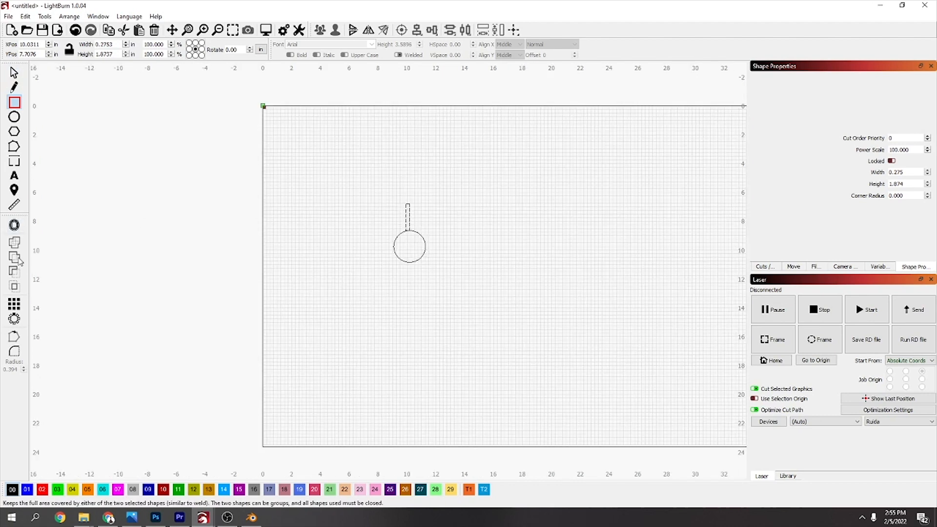
Set up a circular array of the narrow rectangle with 9 copies and a step angle of 18.9.
{"action": "left_click", "coordinate": [14, 318]}
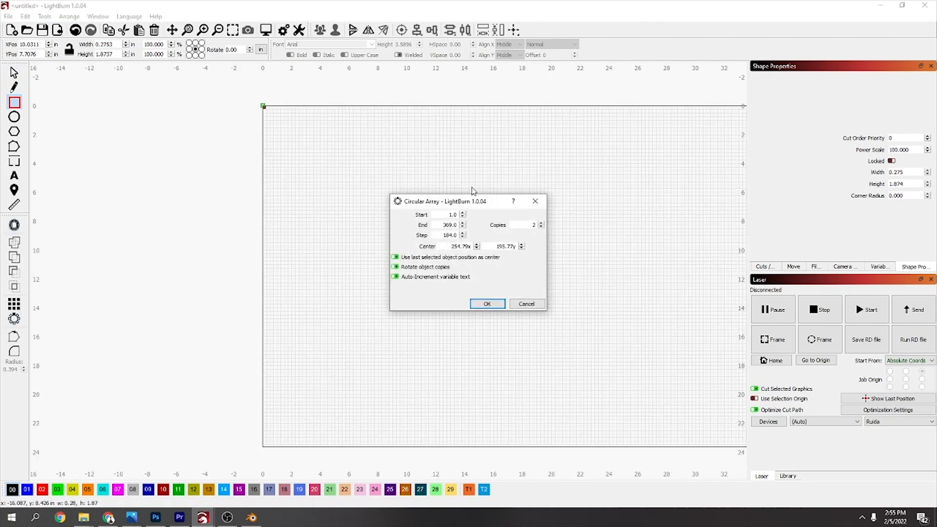
{"action": "left_click_drag", "start_coordinate": [493, 202], "coordinate": [194, 179]}
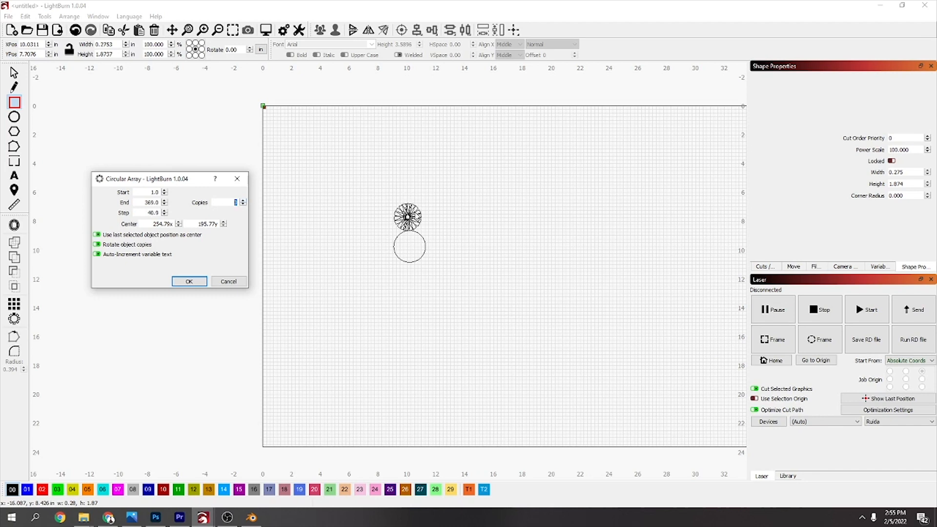
{"action": "left_click", "coordinate": [164, 214]}
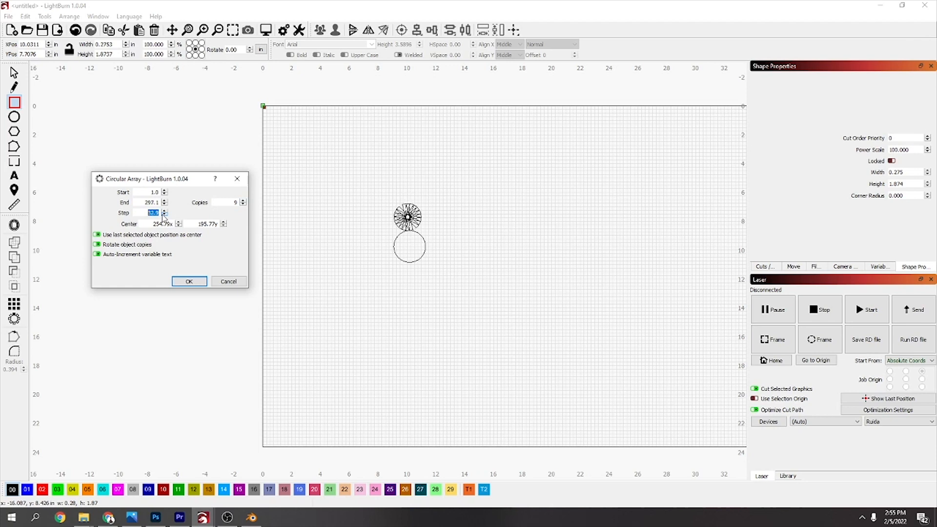
{"action": "left_click", "coordinate": [165, 214]}
Shift the array's center X to 303.79 and set its end angle to 360.
{"action": "left_click", "coordinate": [179, 222]}
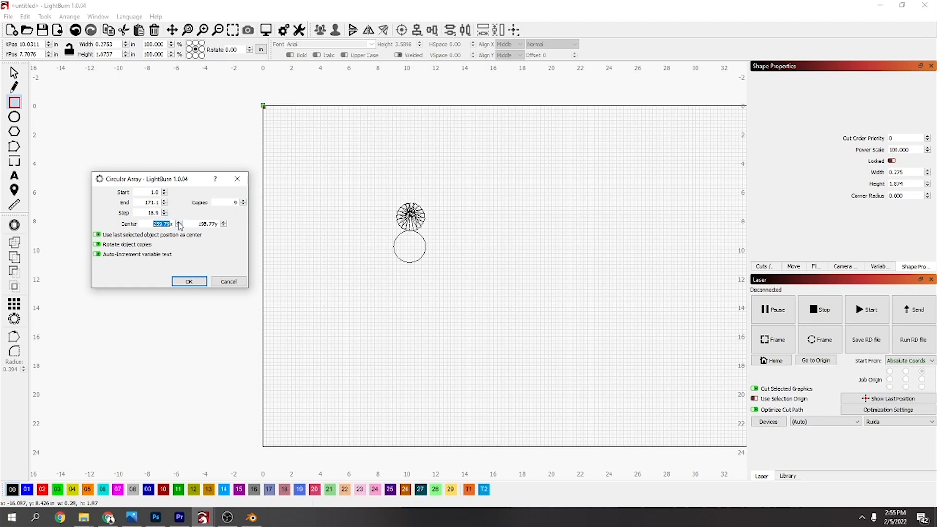
{"action": "left_click_drag", "start_coordinate": [179, 223], "coordinate": [180, 224]}
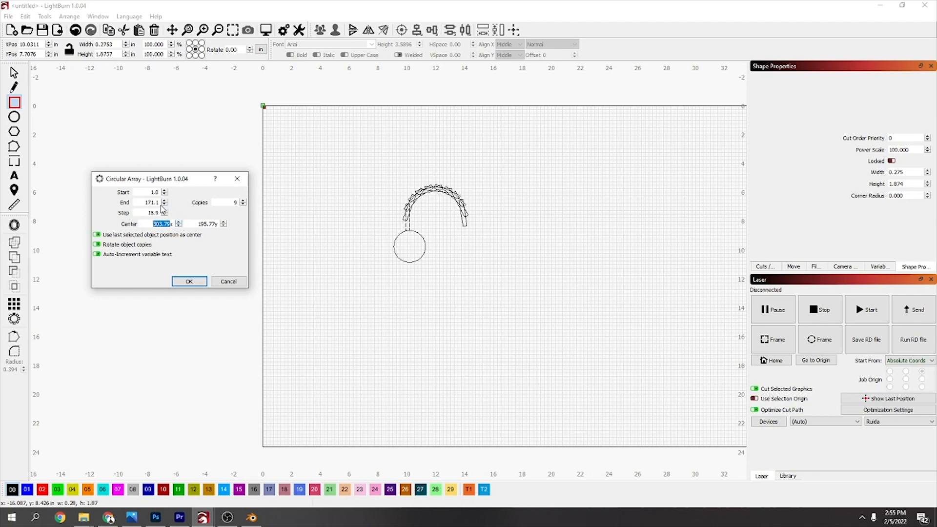
{"action": "double_click", "coordinate": [144, 202]}
{"action": "type", "text": "3"}
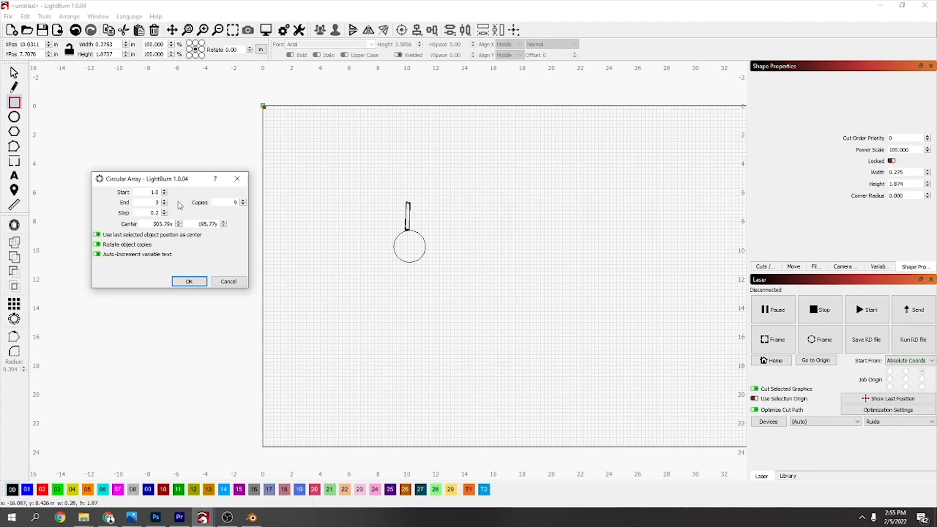
{"action": "type", "text": "60"}
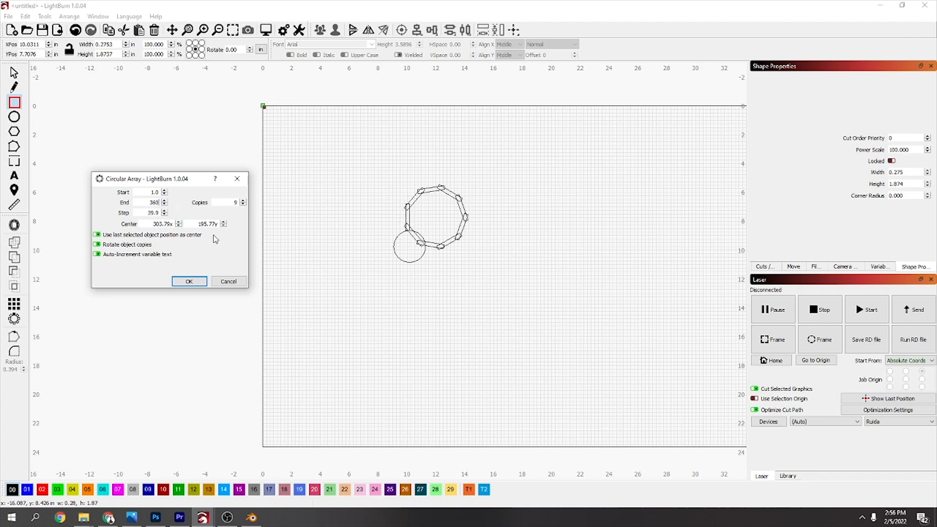
Try a step angle of 43.9 for the circular array, and return it to 39.9.
{"action": "left_click", "coordinate": [165, 211]}
{"action": "left_click", "coordinate": [165, 211]}
{"action": "left_click", "coordinate": [165, 211]}
{"action": "left_click", "coordinate": [166, 212]}
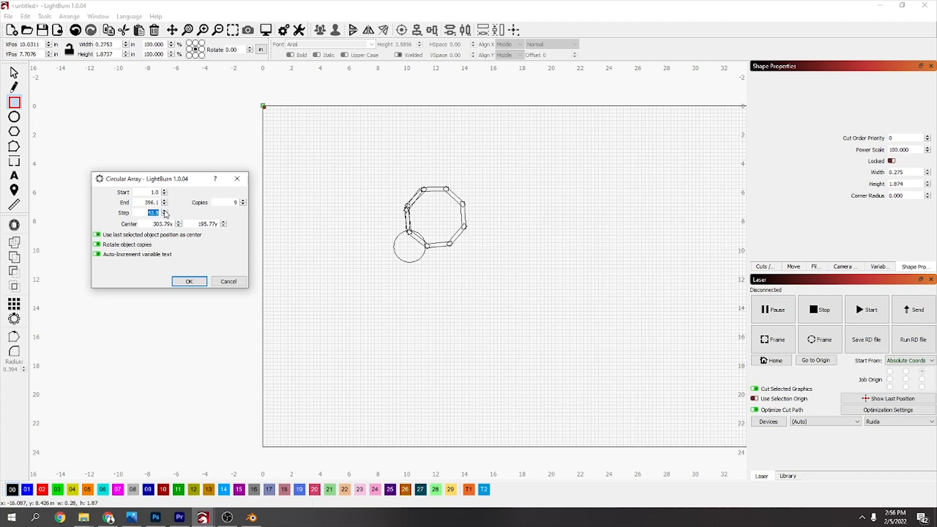
{"action": "left_click", "coordinate": [165, 215]}
{"action": "left_click", "coordinate": [165, 215]}
{"action": "left_click", "coordinate": [165, 215]}
{"action": "left_click", "coordinate": [165, 214]}
{"action": "left_click", "coordinate": [165, 214]}
{"action": "left_click", "coordinate": [164, 212]}
{"action": "left_click", "coordinate": [165, 191]}
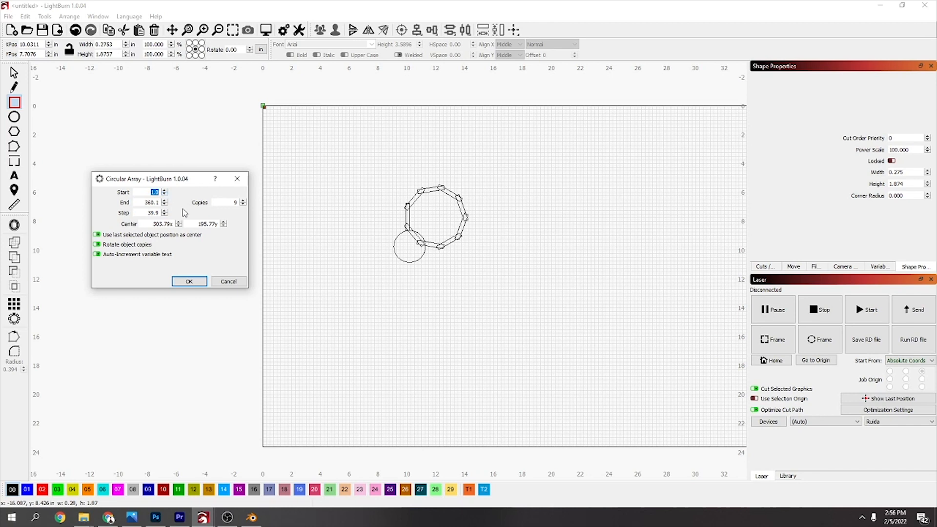
Set the circular array to 10 copies and adjust its center Y to 194.77.
{"action": "left_click", "coordinate": [243, 201]}
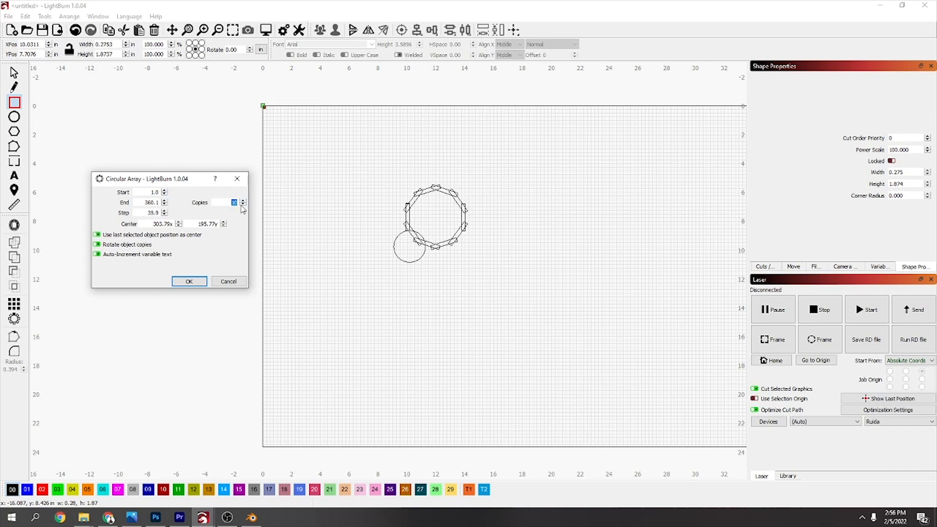
{"action": "left_click", "coordinate": [224, 223]}
{"action": "left_click", "coordinate": [224, 223]}
{"action": "left_click", "coordinate": [224, 223]}
{"action": "left_click", "coordinate": [224, 223]}
{"action": "left_click", "coordinate": [224, 223]}
{"action": "left_click", "coordinate": [224, 223]}
{"action": "left_click", "coordinate": [224, 223]}
{"action": "left_click", "coordinate": [224, 223]}
{"action": "left_click", "coordinate": [224, 226]}
{"action": "left_click", "coordinate": [223, 226]}
{"action": "left_click", "coordinate": [224, 226]}
{"action": "left_click", "coordinate": [223, 226]}
{"action": "left_click", "coordinate": [224, 226]}
{"action": "left_click", "coordinate": [224, 226]}
{"action": "left_click", "coordinate": [224, 226]}
{"action": "left_click", "coordinate": [224, 226]}
{"action": "left_click", "coordinate": [223, 226]}
Widen the ring of rectangles by setting the center X to 349.79, and create the circular array.
{"action": "left_click", "coordinate": [179, 222]}
{"action": "left_click", "coordinate": [179, 222]}
{"action": "left_click", "coordinate": [179, 222]}
{"action": "left_click", "coordinate": [179, 222]}
{"action": "left_click", "coordinate": [179, 223]}
{"action": "left_click", "coordinate": [179, 222]}
{"action": "left_click", "coordinate": [179, 222]}
{"action": "left_click", "coordinate": [179, 222]}
{"action": "left_click", "coordinate": [179, 222]}
{"action": "left_click", "coordinate": [179, 222]}
{"action": "left_click", "coordinate": [180, 222]}
{"action": "left_click", "coordinate": [179, 222]}
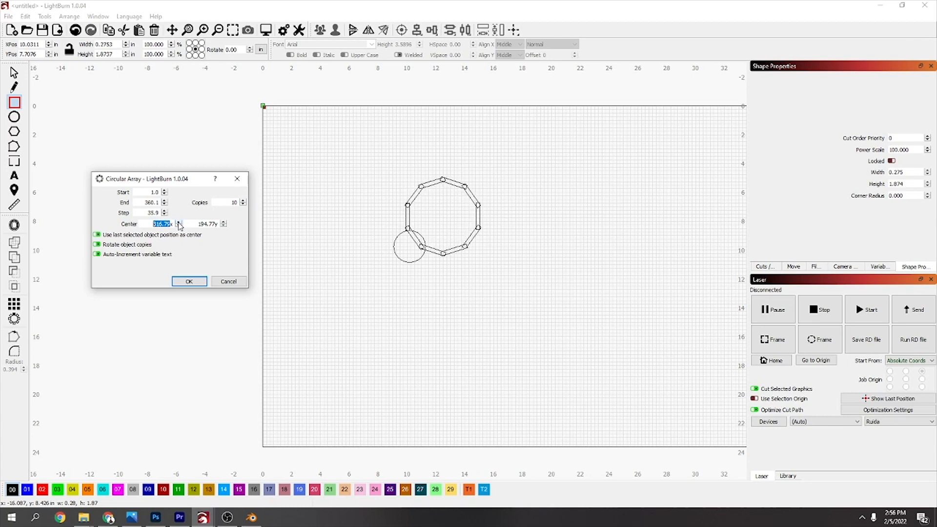
{"action": "left_click", "coordinate": [179, 222]}
{"action": "left_click", "coordinate": [179, 222]}
{"action": "left_click", "coordinate": [179, 222]}
{"action": "left_click", "coordinate": [179, 222]}
{"action": "left_click", "coordinate": [179, 222]}
{"action": "left_click", "coordinate": [179, 222]}
{"action": "left_click", "coordinate": [179, 222]}
{"action": "left_click", "coordinate": [179, 222]}
{"action": "left_click", "coordinate": [179, 222]}
{"action": "left_click", "coordinate": [179, 222]}
{"action": "left_click", "coordinate": [179, 222]}
{"action": "left_click", "coordinate": [180, 222]}
{"action": "left_click", "coordinate": [179, 222]}
{"action": "left_click", "coordinate": [179, 222]}
{"action": "left_click", "coordinate": [179, 222]}
{"action": "left_click", "coordinate": [179, 222]}
{"action": "left_click", "coordinate": [179, 222]}
{"action": "left_click", "coordinate": [179, 222]}
{"action": "left_click", "coordinate": [179, 222]}
{"action": "left_click", "coordinate": [179, 222]}
{"action": "left_click", "coordinate": [179, 222]}
{"action": "left_click", "coordinate": [179, 222]}
{"action": "left_click", "coordinate": [179, 222]}
{"action": "left_click", "coordinate": [179, 222]}
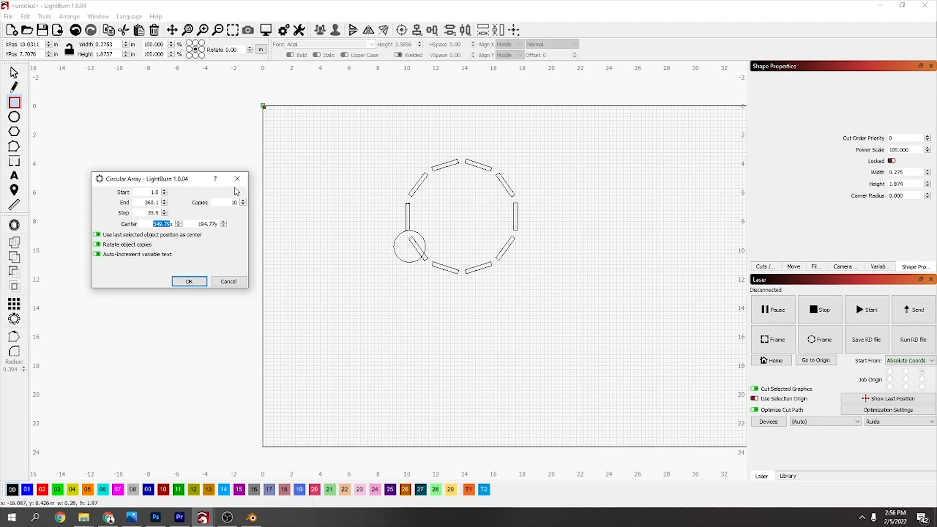
{"action": "left_click", "coordinate": [199, 284]}
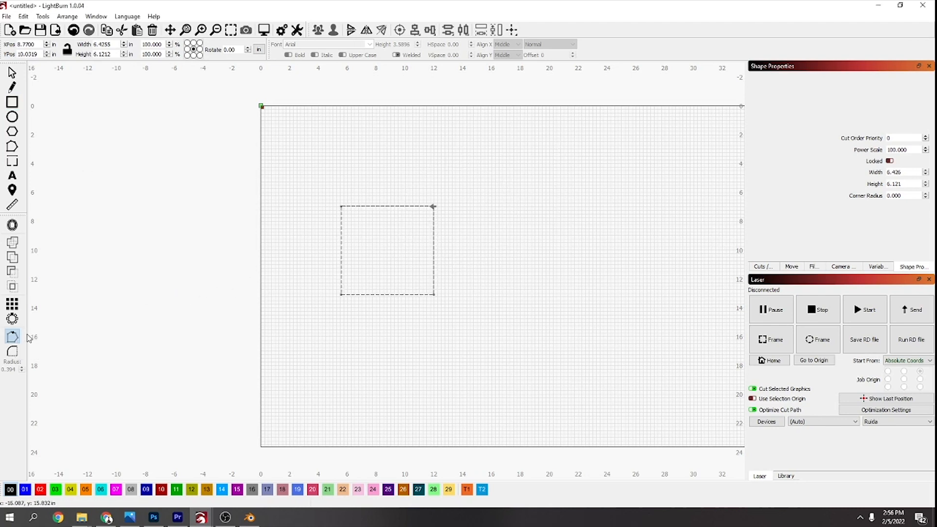
Edit the square's cutting start point and toggle the cut direction at its upper-right corner.
{"action": "left_click", "coordinate": [15, 338]}
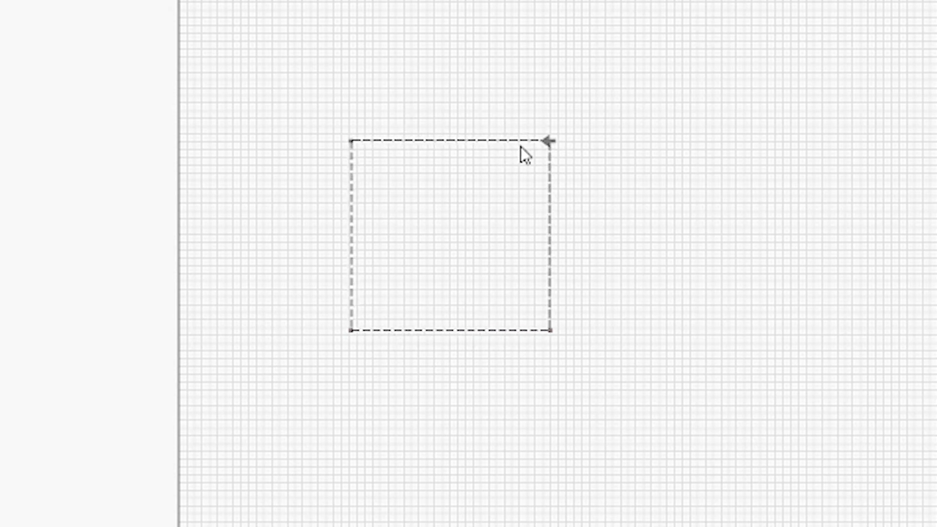
{"action": "left_click", "coordinate": [549, 142]}
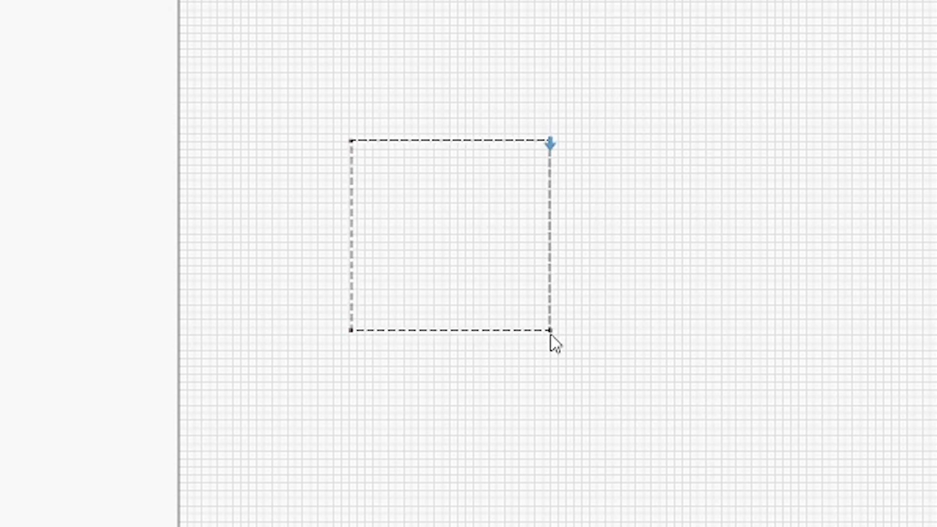
{"action": "left_click", "coordinate": [550, 143]}
{"action": "left_click", "coordinate": [550, 142]}
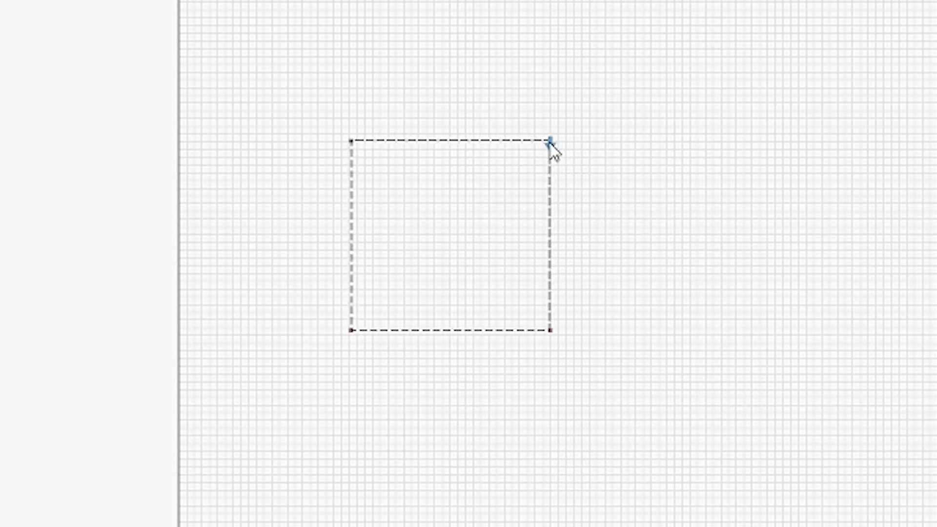
{"action": "left_click", "coordinate": [550, 144]}
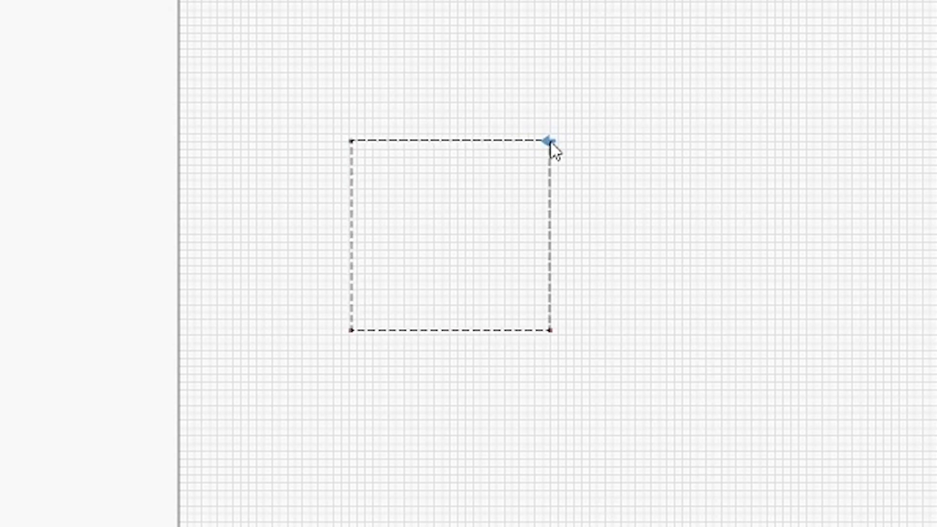
{"action": "left_click", "coordinate": [551, 145]}
{"action": "left_click", "coordinate": [551, 146]}
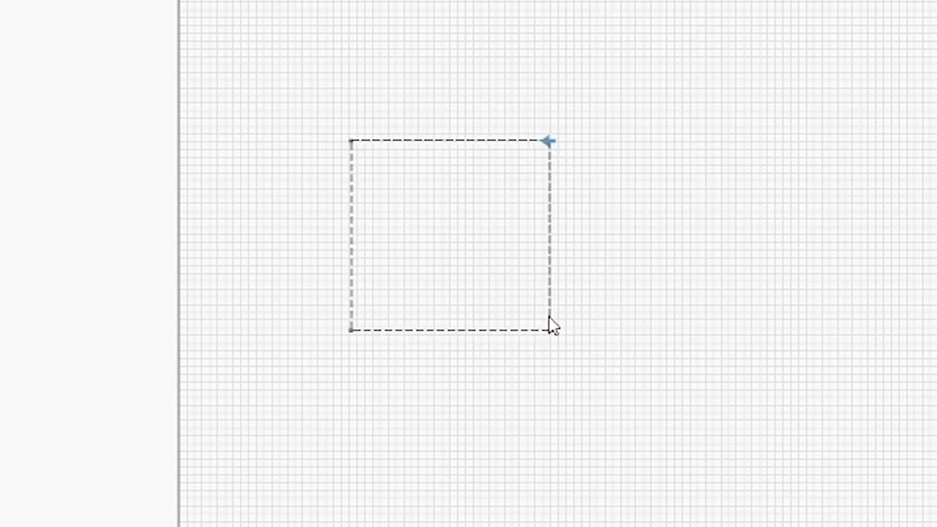
Move the start point through the square's other corners, ending at the lower-right corner with the cut direction reversed toward the lower-left corner.
{"action": "left_click", "coordinate": [550, 330]}
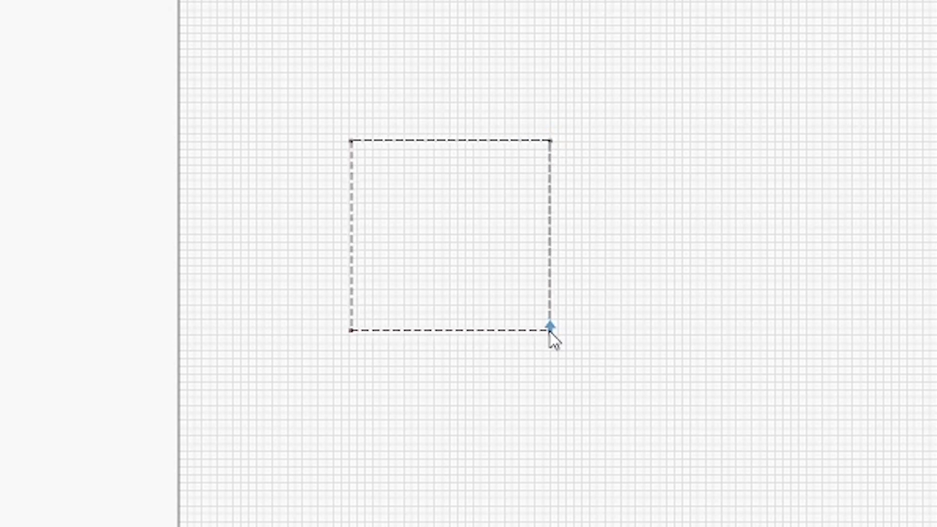
{"action": "left_click", "coordinate": [352, 331]}
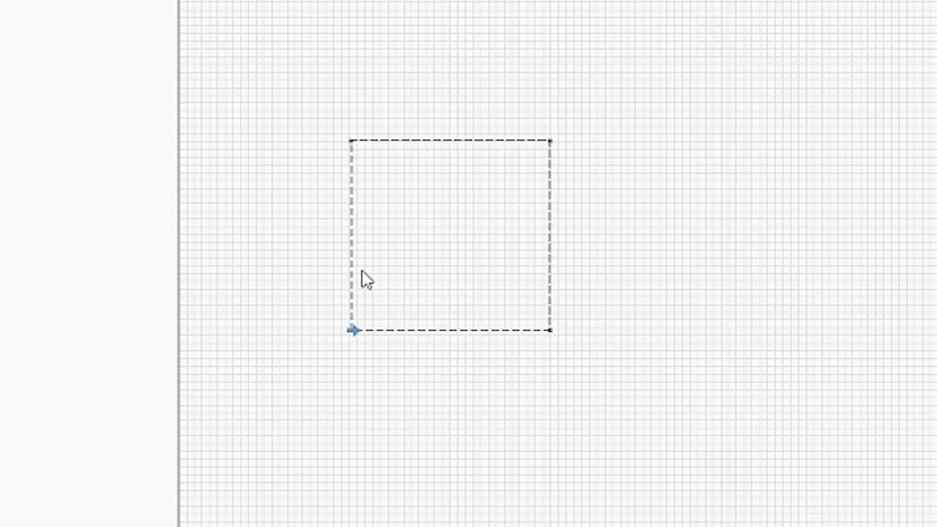
{"action": "left_click", "coordinate": [352, 141]}
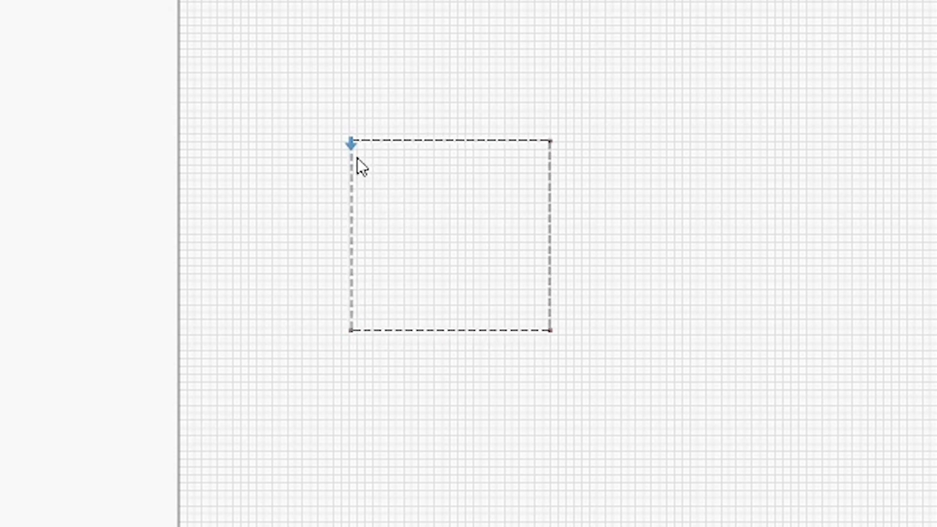
{"action": "left_click", "coordinate": [353, 144]}
{"action": "left_click", "coordinate": [550, 330]}
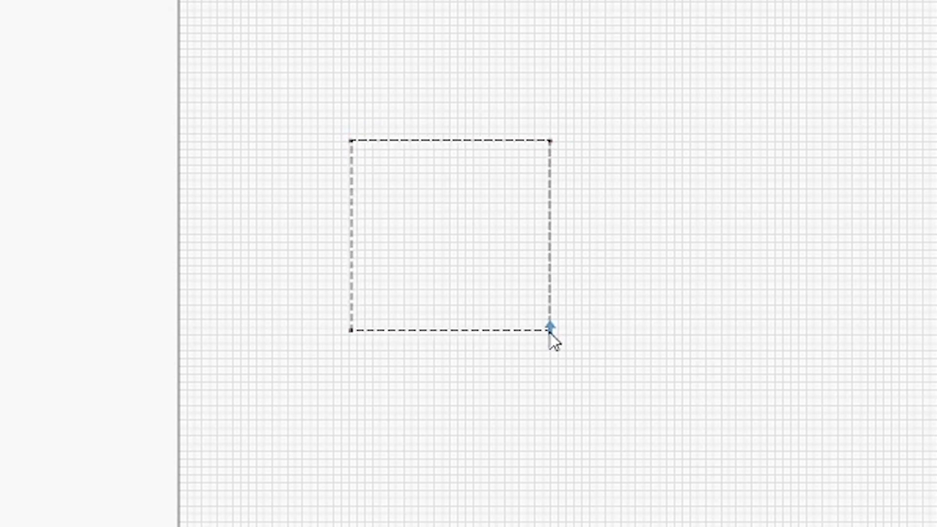
{"action": "left_click", "coordinate": [550, 331]}
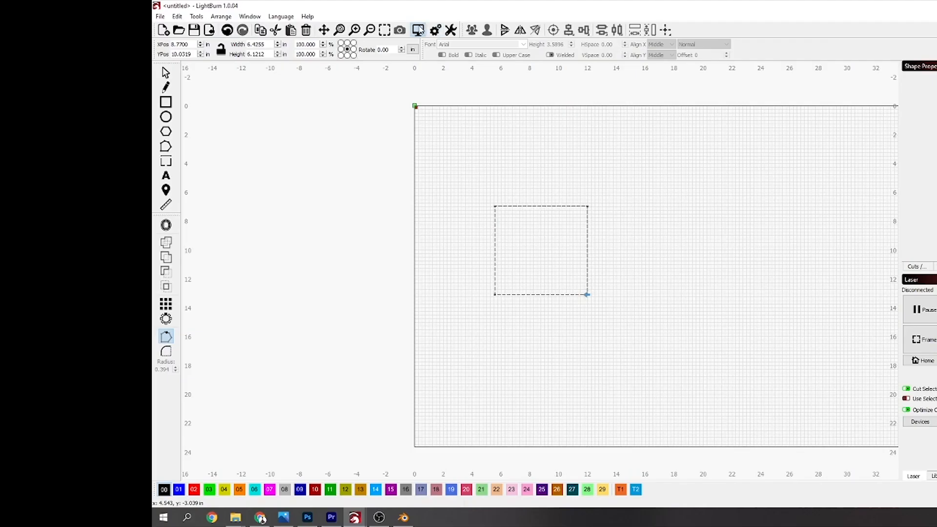
Preview the square's cut path with its new start point, and close the preview.
{"action": "left_click", "coordinate": [418, 31]}
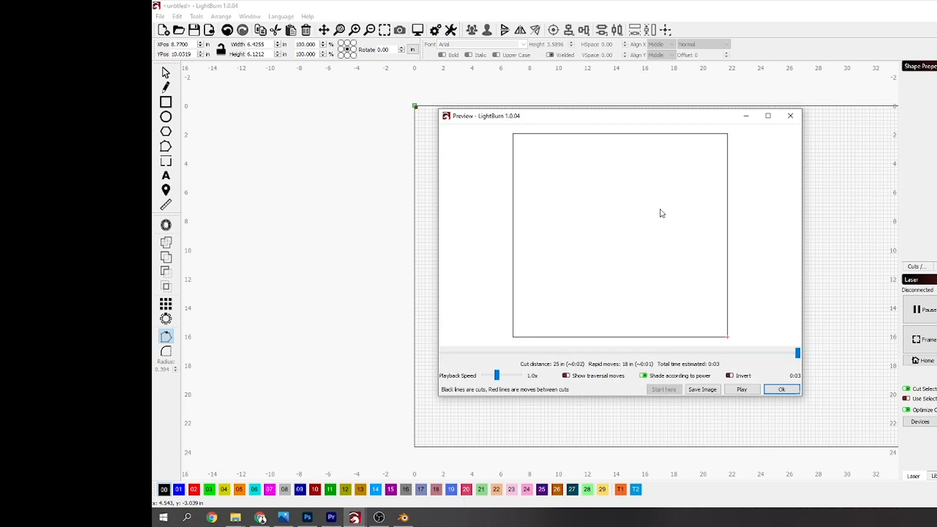
{"action": "mouse_move", "coordinate": [802, 352]}
{"action": "left_mouse_down"}
{"action": "mouse_move", "coordinate": [511, 345]}
{"action": "mouse_move", "coordinate": [721, 359]}
{"action": "mouse_move", "coordinate": [801, 352]}
{"action": "left_mouse_up"}
{"action": "left_click", "coordinate": [790, 116]}
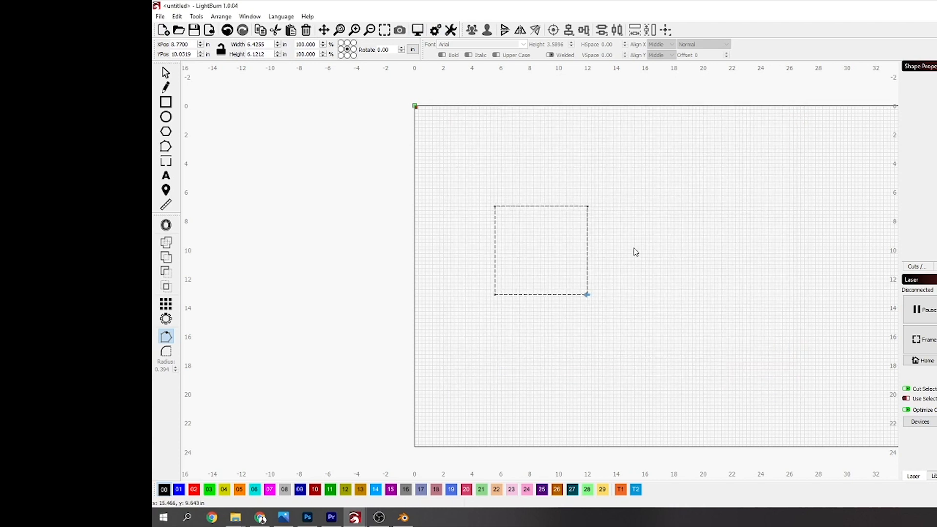
Round the square's upper-left corner with a 0.394 in radius.
{"action": "left_click", "coordinate": [167, 356]}
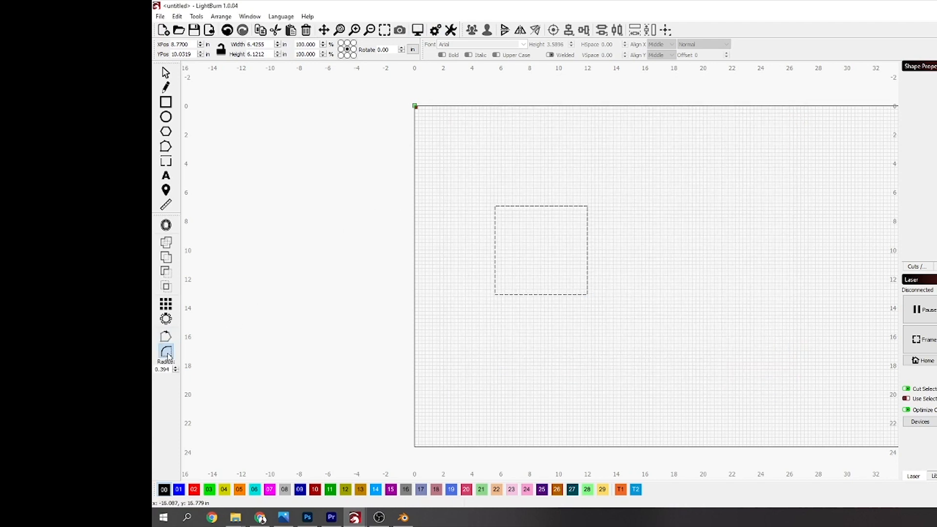
{"action": "mouse_move", "coordinate": [169, 369]}
{"action": "left_mouse_down"}
{"action": "mouse_move", "coordinate": [154, 371]}
{"action": "mouse_move", "coordinate": [168, 371]}
{"action": "left_mouse_up"}
{"action": "left_click", "coordinate": [163, 374]}
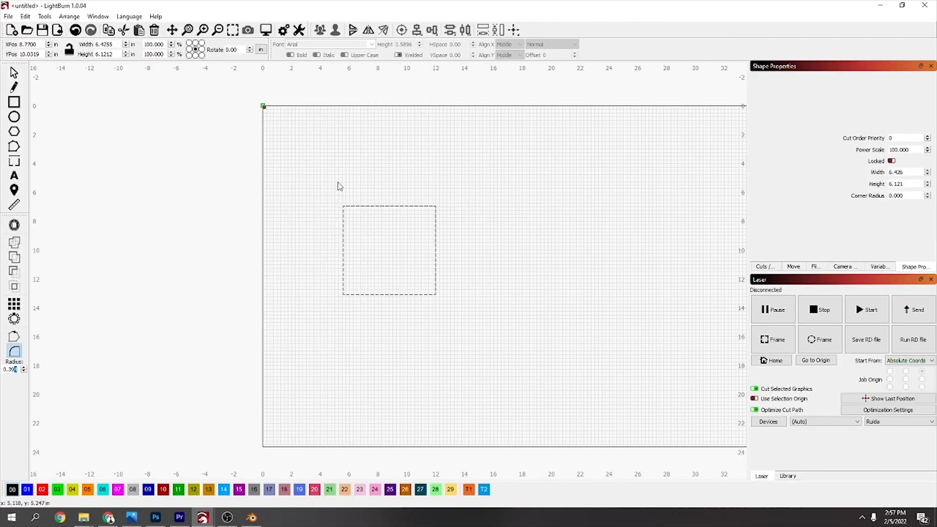
{"action": "left_click", "coordinate": [344, 206]}
{"action": "scroll", "coordinate": [353, 220], "scroll_direction": "up", "scroll_amount": 3}
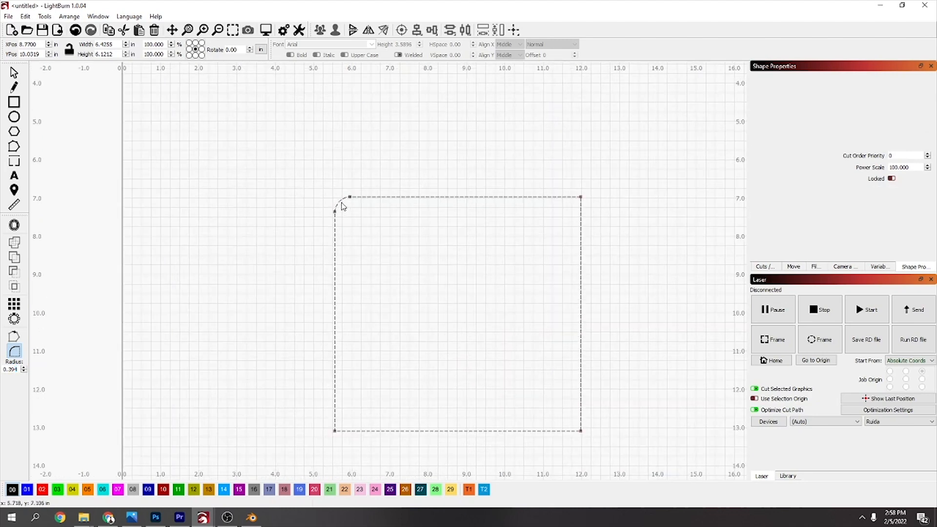
{"action": "left_click_drag", "start_coordinate": [356, 224], "coordinate": [312, 173]}
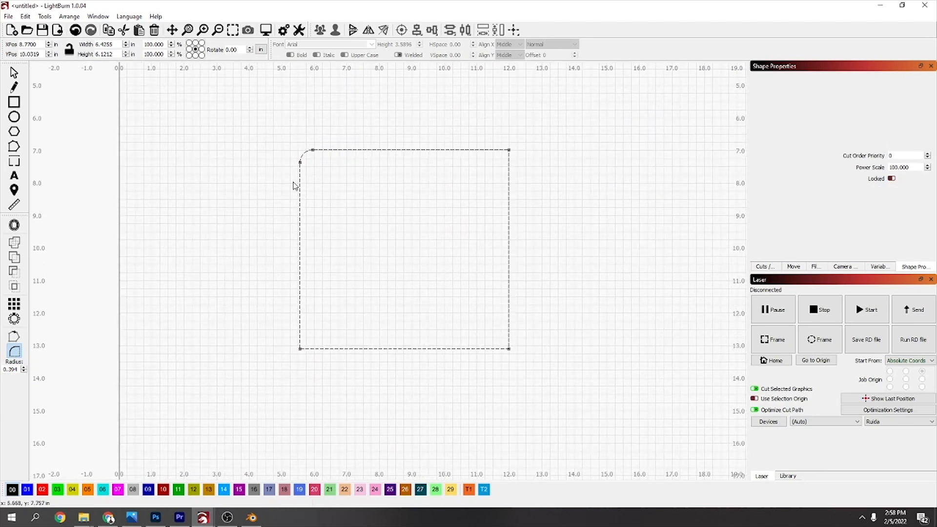
Round the square's upper-right corner with a 1 in radius and both lower corners with a 3 in radius.
{"action": "left_click_drag", "start_coordinate": [18, 371], "coordinate": [3, 369]}
{"action": "type", "text": "1"}
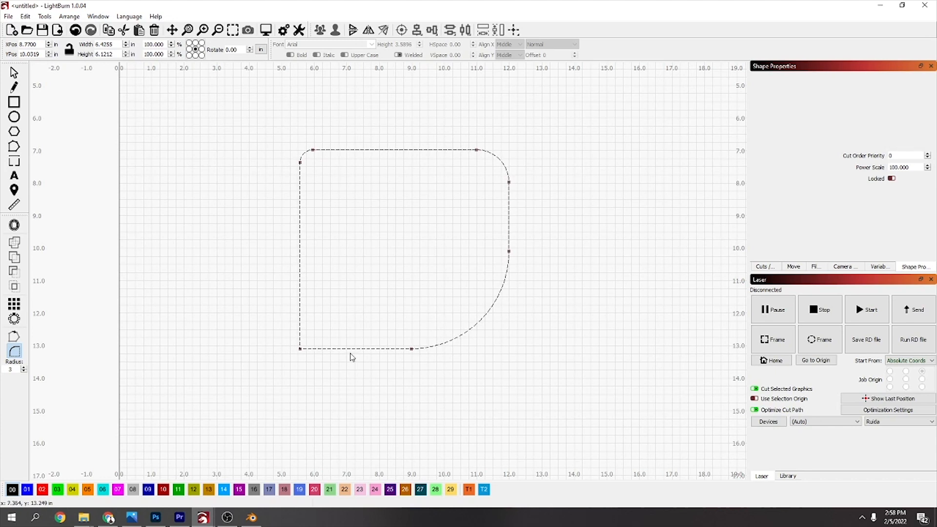
{"action": "left_click", "coordinate": [300, 349]}
{"action": "left_click", "coordinate": [14, 102]}
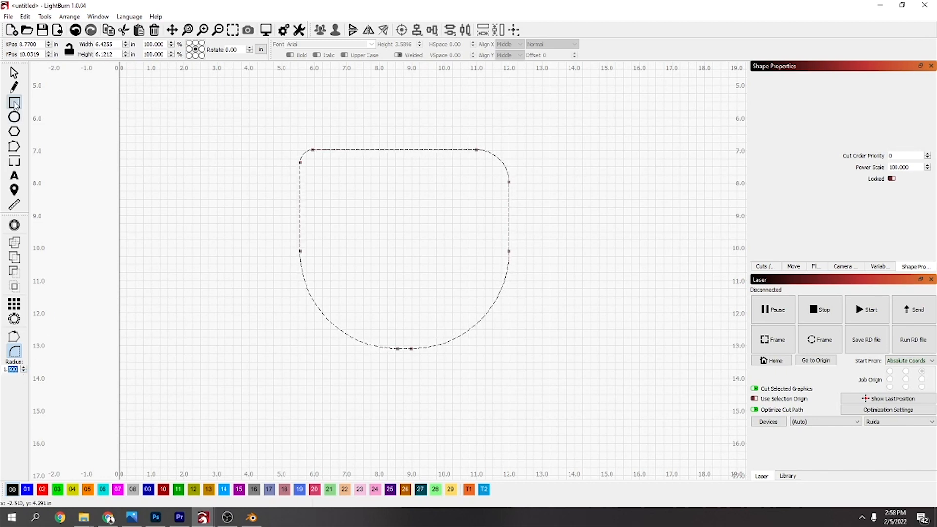
Draw a rectangle about 2.30 × 1.38 in beside the large rounded shape and round its four corners with a 0.125 in radius.
{"action": "left_click_drag", "start_coordinate": [180, 100], "coordinate": [255, 145]}
{"action": "left_click", "coordinate": [14, 351]}
{"action": "left_click_drag", "start_coordinate": [21, 370], "coordinate": [1, 378]}
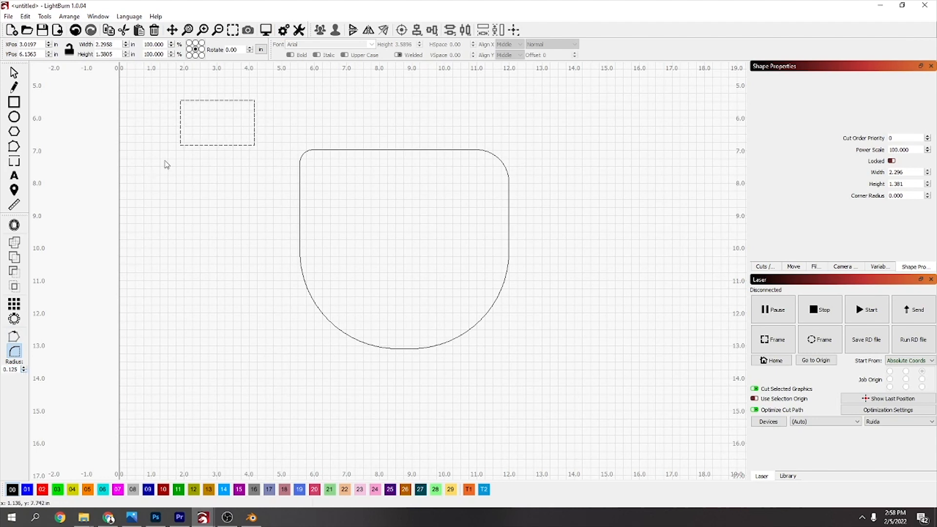
{"action": "left_click", "coordinate": [181, 99]}
{"action": "scroll", "coordinate": [210, 100], "scroll_direction": "up", "scroll_amount": 5}
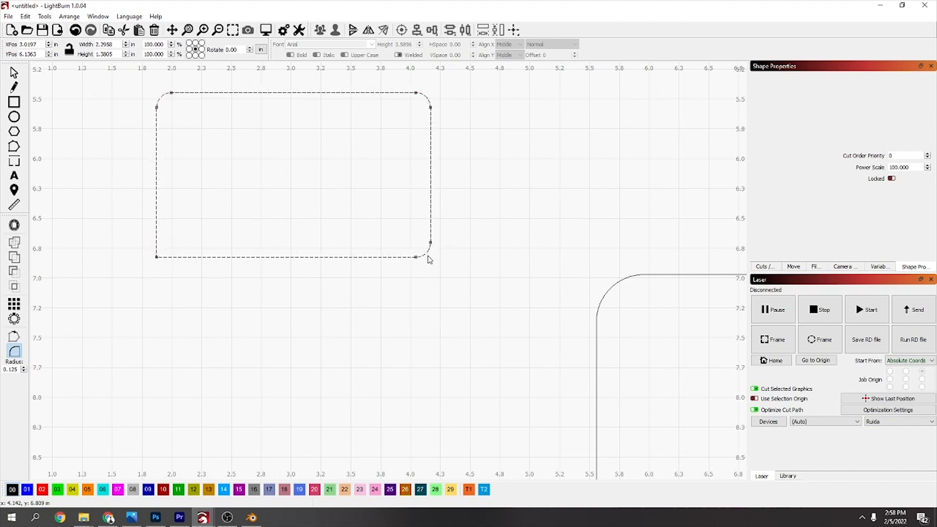
{"action": "left_click", "coordinate": [156, 256]}
{"action": "scroll", "coordinate": [292, 118], "scroll_direction": "down", "scroll_amount": 8}
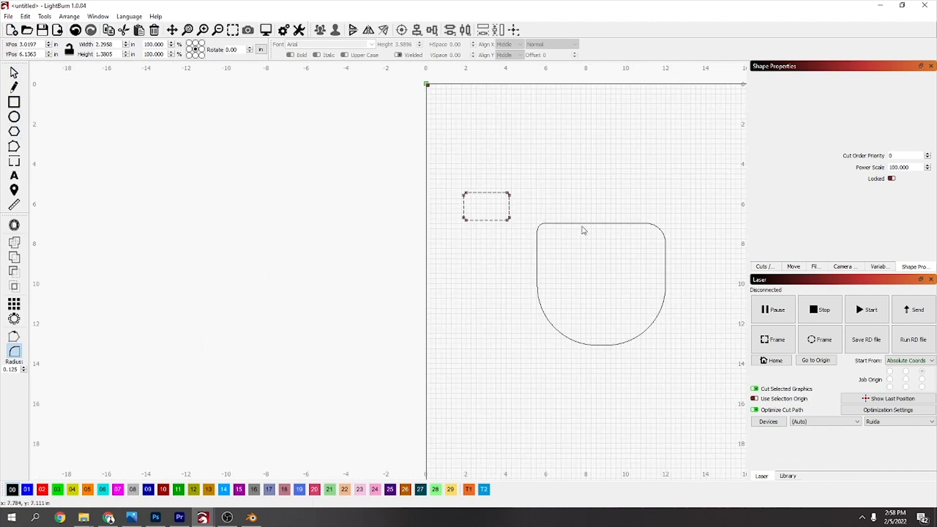
Display the Cuts / Layers settings in place of the shape properties.
{"action": "left_click_drag", "start_coordinate": [538, 224], "coordinate": [237, 187]}
{"action": "scroll", "coordinate": [238, 186], "scroll_direction": "down", "scroll_amount": 2}
{"action": "scroll", "coordinate": [432, 169], "scroll_direction": "up", "scroll_amount": 1}
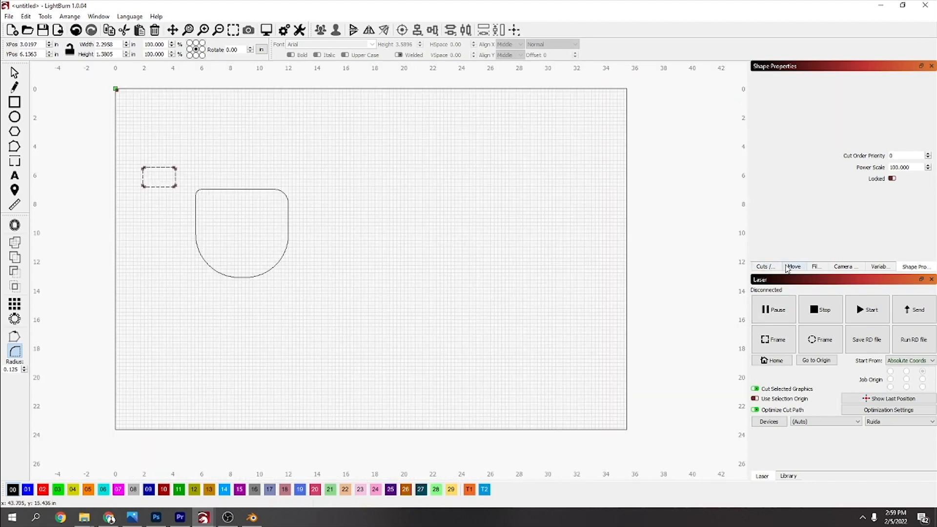
{"action": "left_click", "coordinate": [767, 268]}
{"action": "left_click", "coordinate": [797, 268]}
{"action": "left_click", "coordinate": [770, 269]}
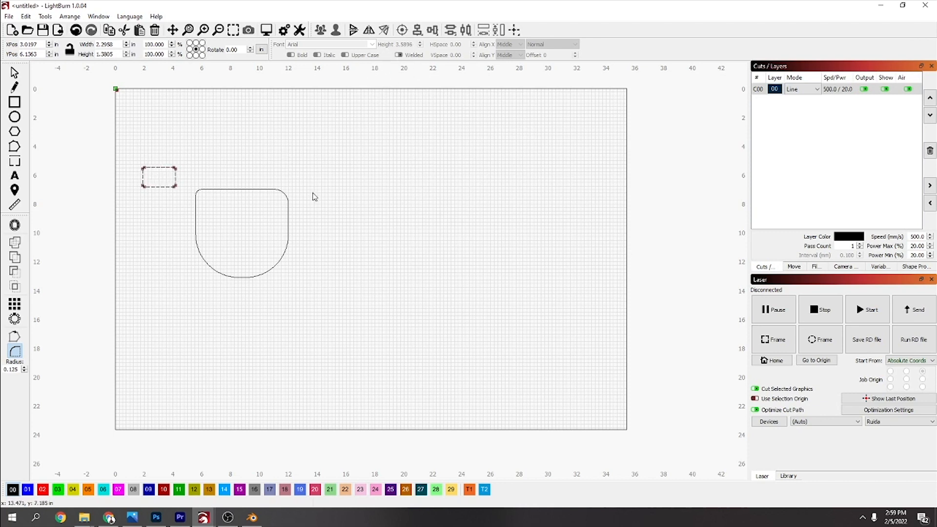
Center the small rectangle inside the large rounded shape by aligning their centers.
{"action": "left_click", "coordinate": [15, 73]}
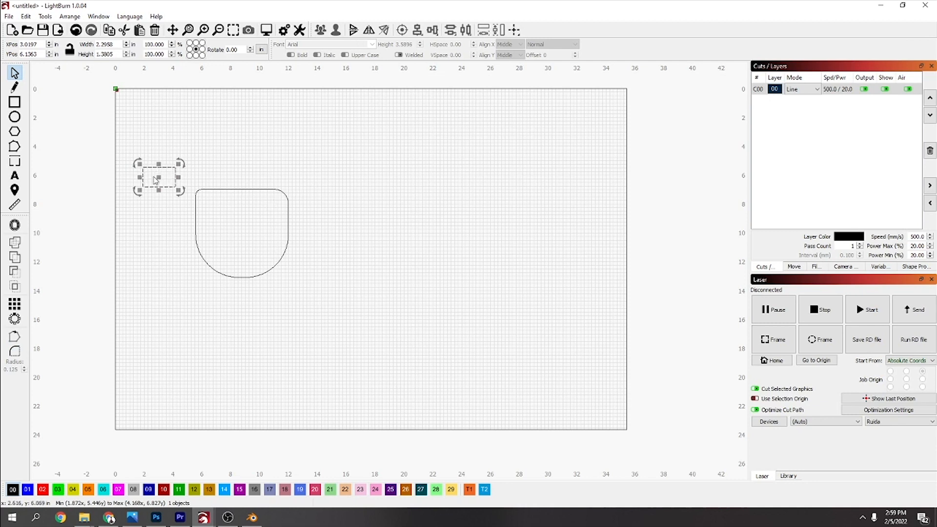
{"action": "left_click", "coordinate": [244, 189], "text": "shift"}
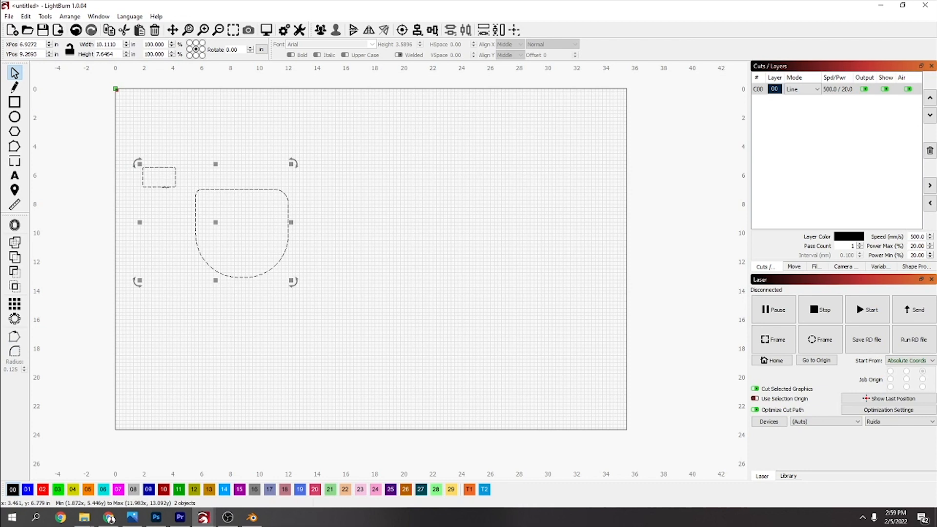
{"action": "left_click", "coordinate": [189, 145]}
{"action": "left_click", "coordinate": [175, 173]}
{"action": "left_click", "coordinate": [234, 190], "text": "shift"}
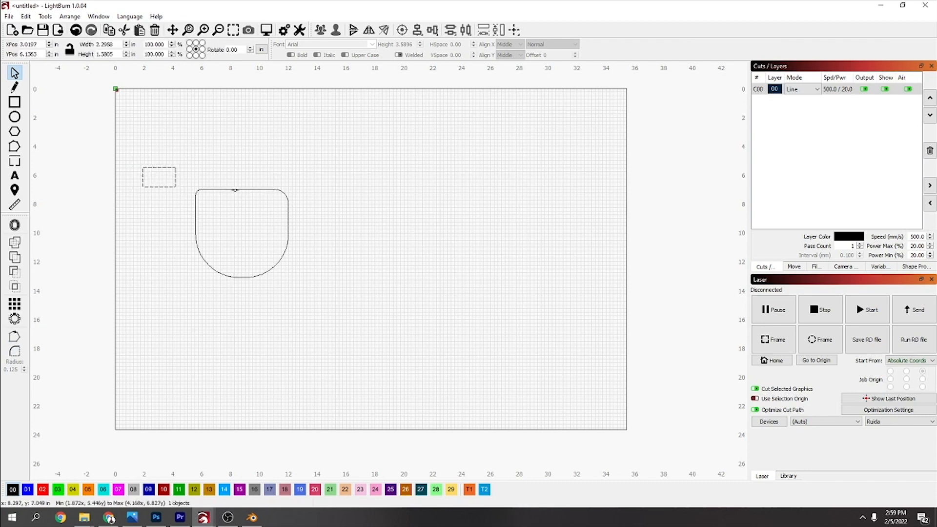
{"action": "left_click", "coordinate": [402, 32]}
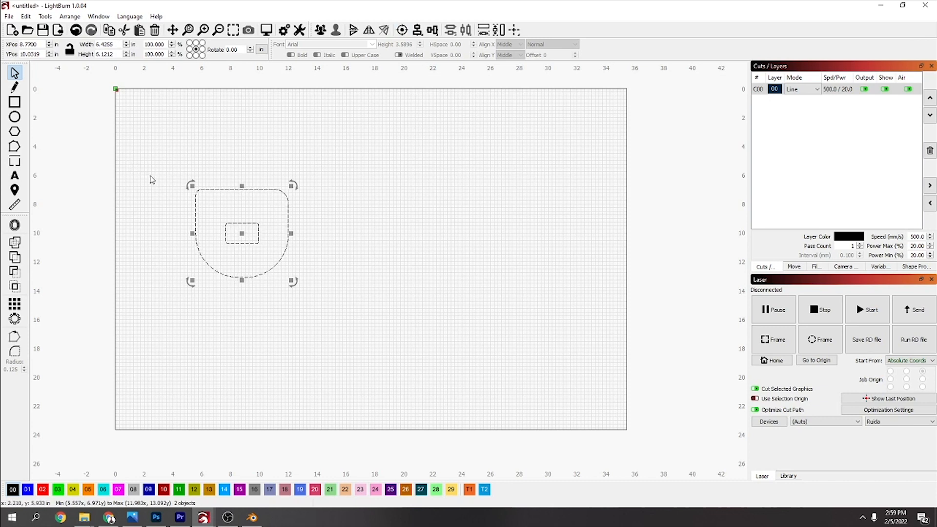
Move the small rectangle to about X 21.79, Y 6.34 in and align the large rounded shape's center to it.
{"action": "left_click_drag", "start_coordinate": [247, 234], "coordinate": [442, 177]}
{"action": "left_click", "coordinate": [331, 249]}
{"action": "left_click", "coordinate": [259, 242]}
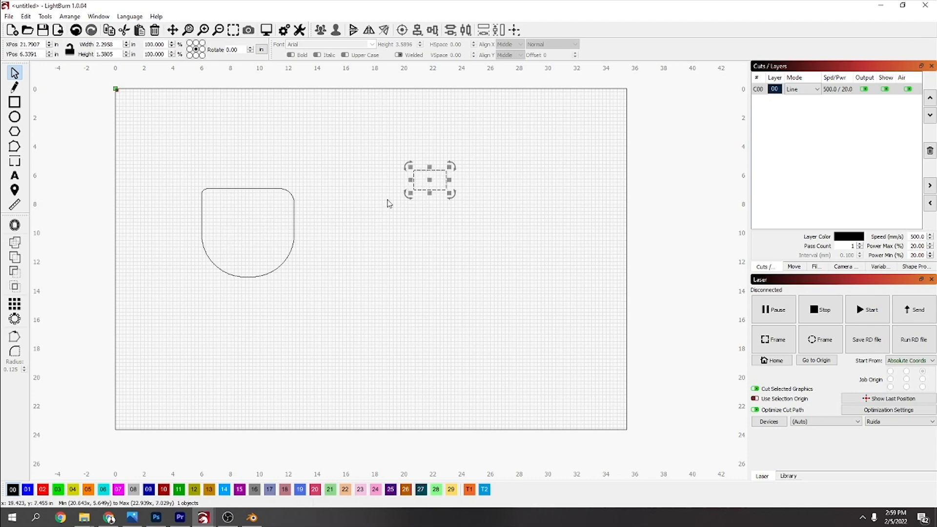
{"action": "left_click", "coordinate": [295, 229]}
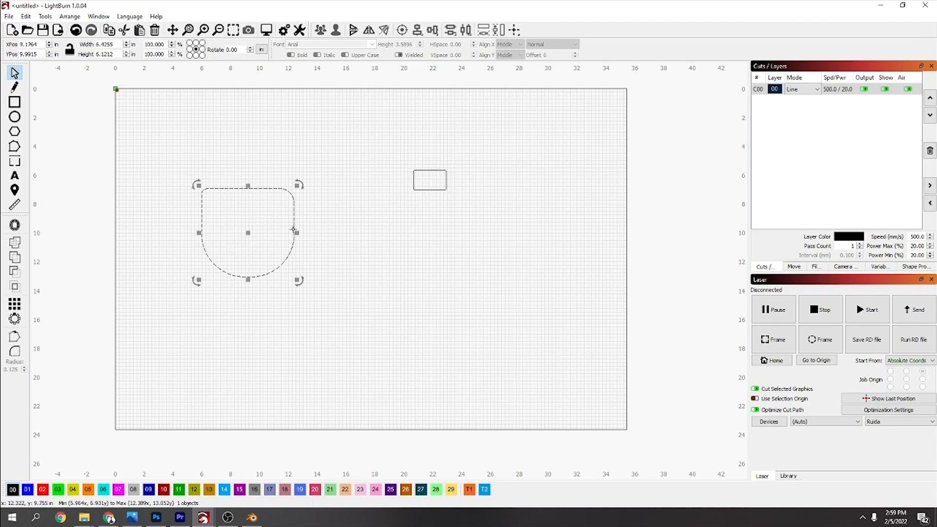
{"action": "left_click", "coordinate": [413, 180], "text": "shift"}
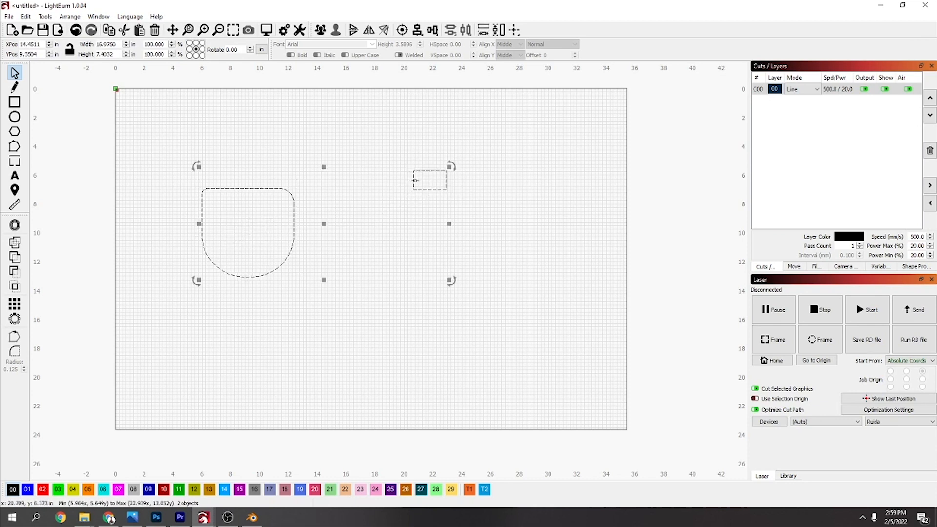
{"action": "left_click", "coordinate": [402, 30]}
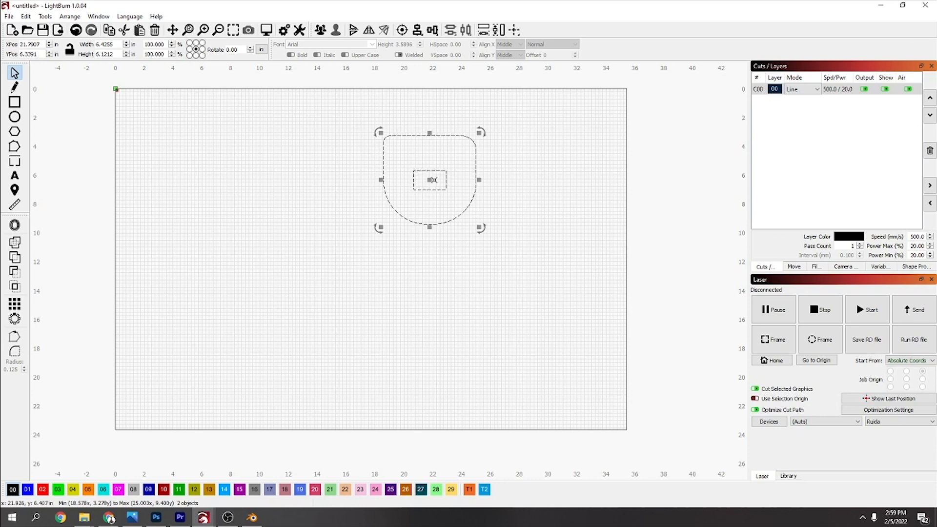
Move the small rectangle to about X 9.68, Y 9.59 in and align its center to the large rounded shape.
{"action": "left_click", "coordinate": [318, 224]}
{"action": "left_click_drag", "start_coordinate": [430, 191], "coordinate": [253, 239]}
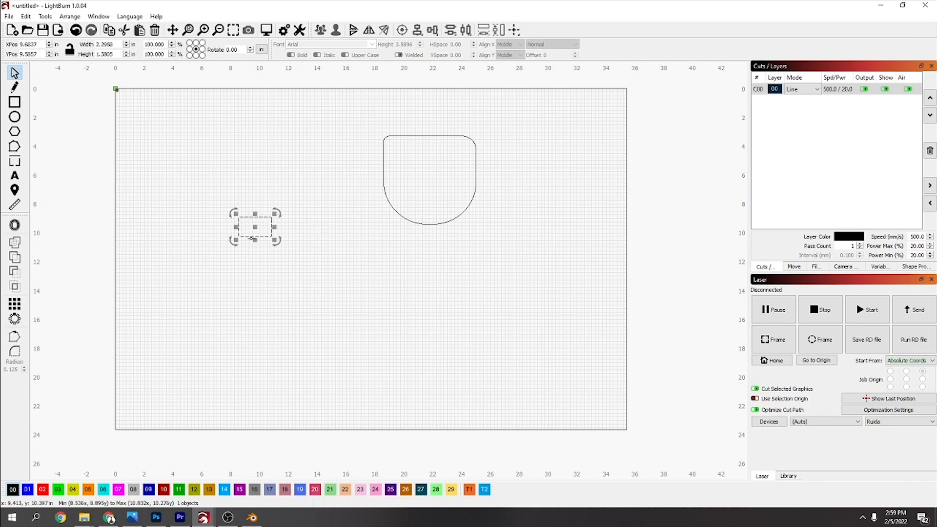
{"action": "left_click", "coordinate": [394, 210], "text": "shift"}
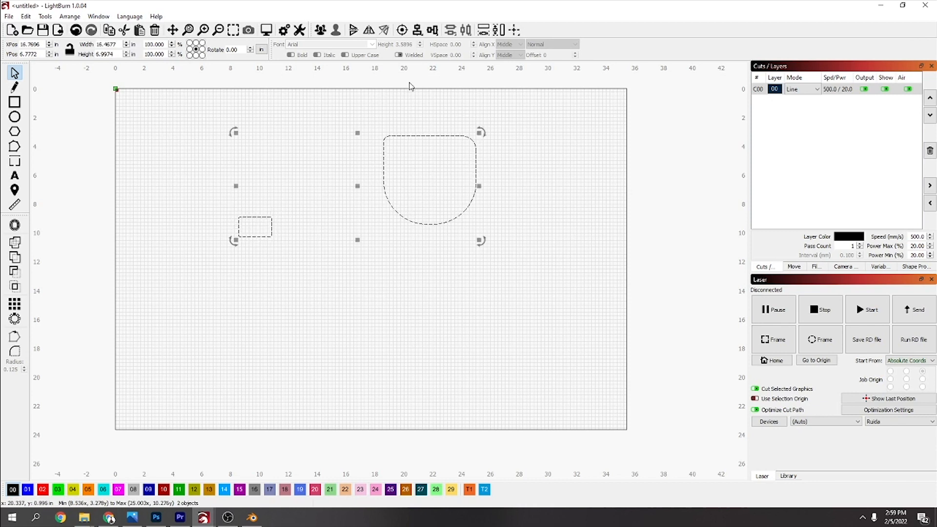
{"action": "left_click", "coordinate": [402, 30]}
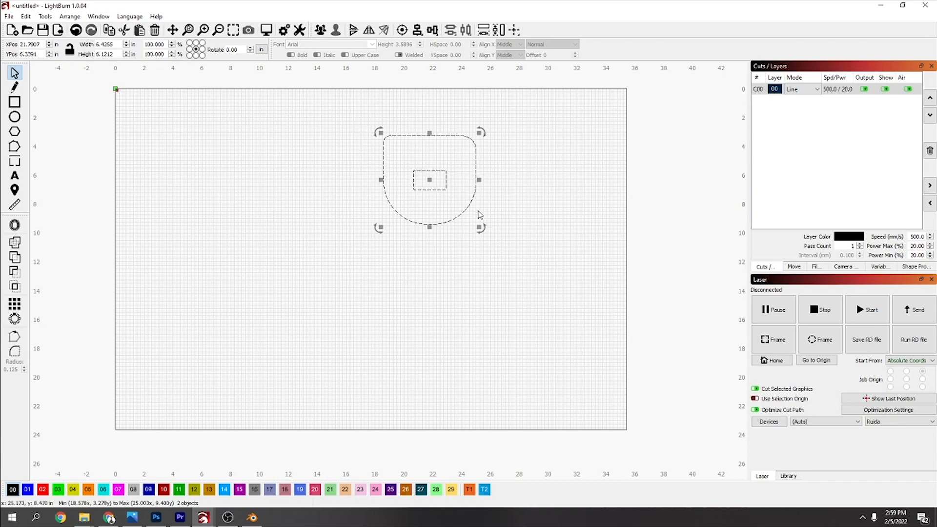
Move both shapes to about X 13.23, Y 10.97 in and align the rectangle to the large shape's left, right and top edges in turn.
{"action": "left_click_drag", "start_coordinate": [430, 185], "coordinate": [308, 252]}
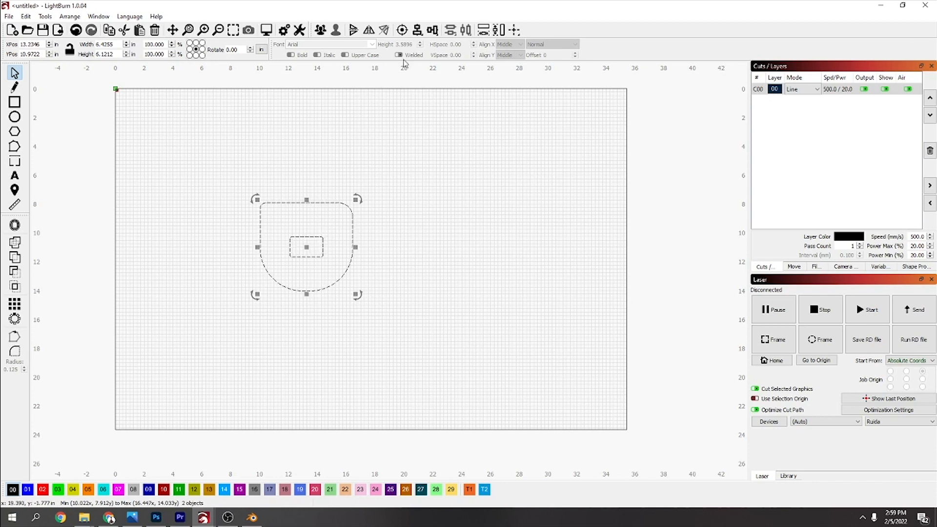
{"action": "left_click", "coordinate": [418, 31]}
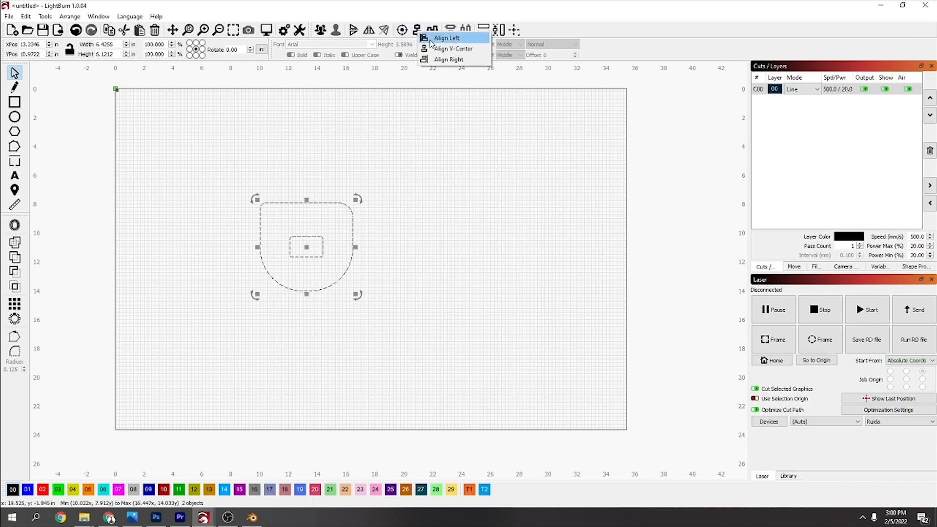
{"action": "left_click", "coordinate": [467, 41]}
{"action": "left_click", "coordinate": [418, 31]}
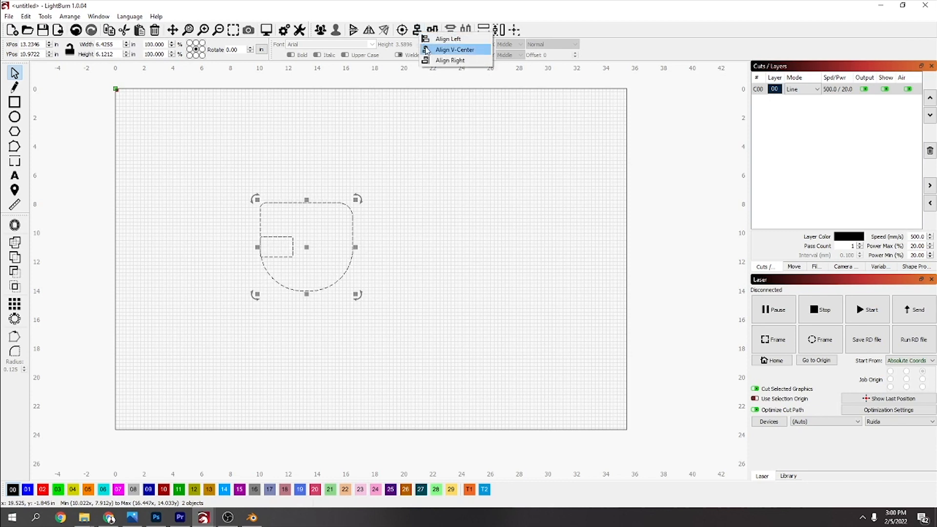
{"action": "left_click", "coordinate": [432, 61]}
{"action": "left_click", "coordinate": [432, 30]}
{"action": "left_click", "coordinate": [457, 39]}
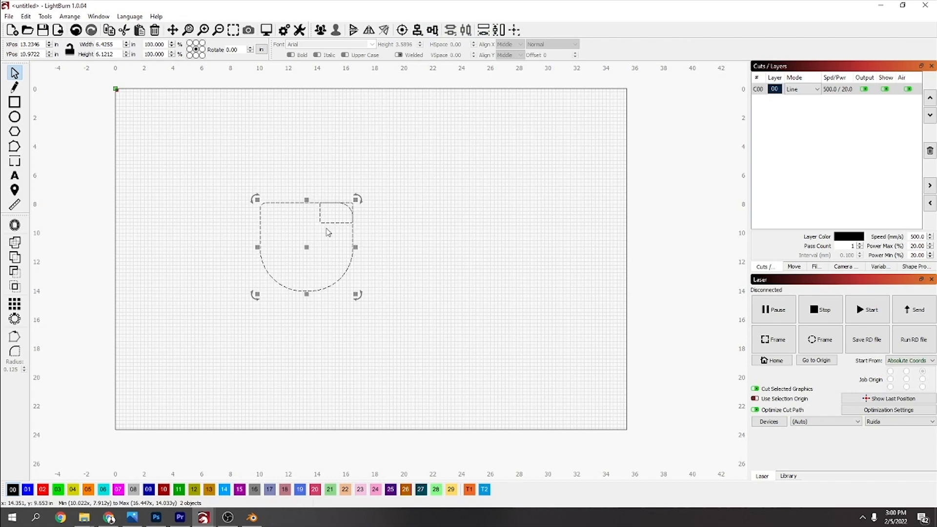
Flip both shapes horizontally back and forth, ending in their starting orientation.
{"action": "left_click", "coordinate": [370, 33]}
{"action": "left_click", "coordinate": [371, 33]}
{"action": "left_click", "coordinate": [371, 33]}
{"action": "left_click", "coordinate": [372, 32]}
{"action": "left_click", "coordinate": [372, 33]}
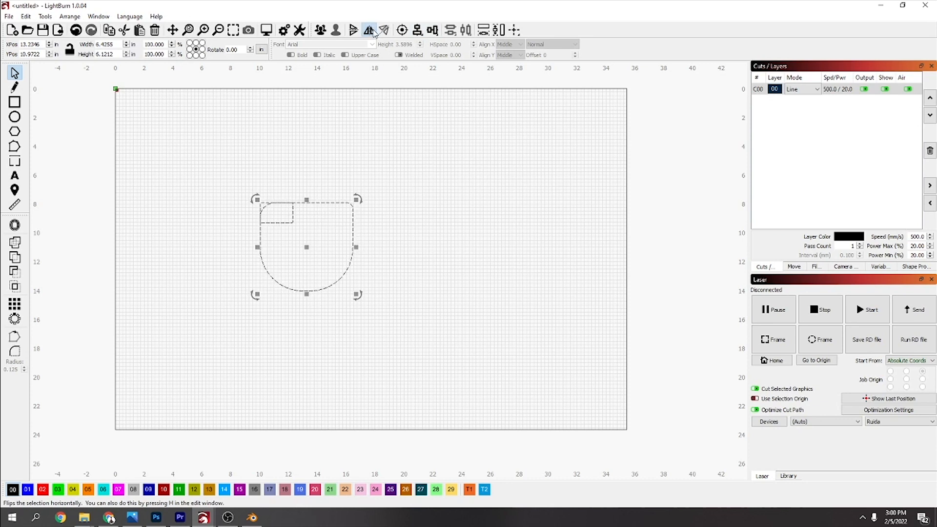
{"action": "left_click", "coordinate": [374, 33]}
{"action": "left_click", "coordinate": [373, 33]}
{"action": "left_click", "coordinate": [374, 33]}
Flip both shapes vertically several times, ending with the arch on top and the small rectangle in the lower-right corner.
{"action": "left_click", "coordinate": [355, 33]}
{"action": "left_click", "coordinate": [354, 33]}
{"action": "left_click", "coordinate": [355, 33]}
{"action": "left_click", "coordinate": [354, 34]}
{"action": "left_click", "coordinate": [354, 34]}
{"action": "left_click", "coordinate": [354, 34]}
{"action": "left_click", "coordinate": [355, 34]}
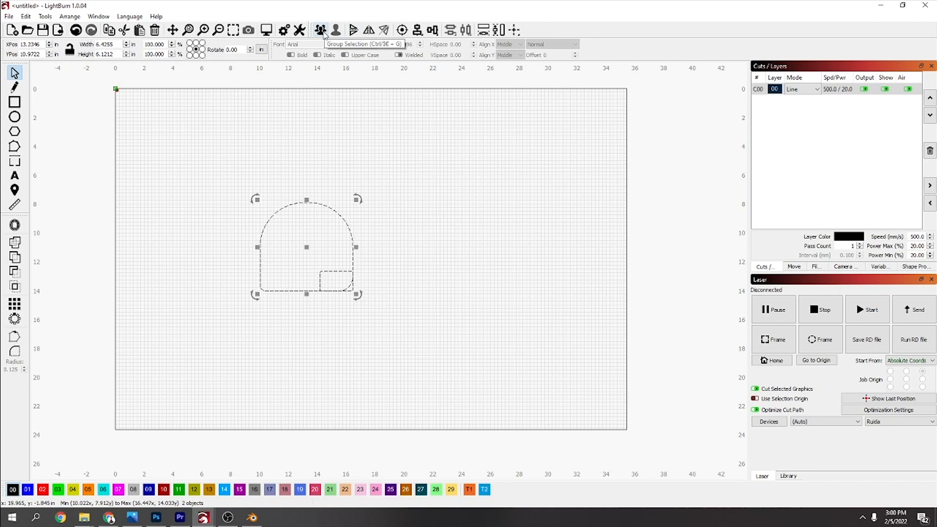
Move the two shapes as one group to about X 10.94, Y 10.43 in and ungroup them.
{"action": "left_click", "coordinate": [399, 184]}
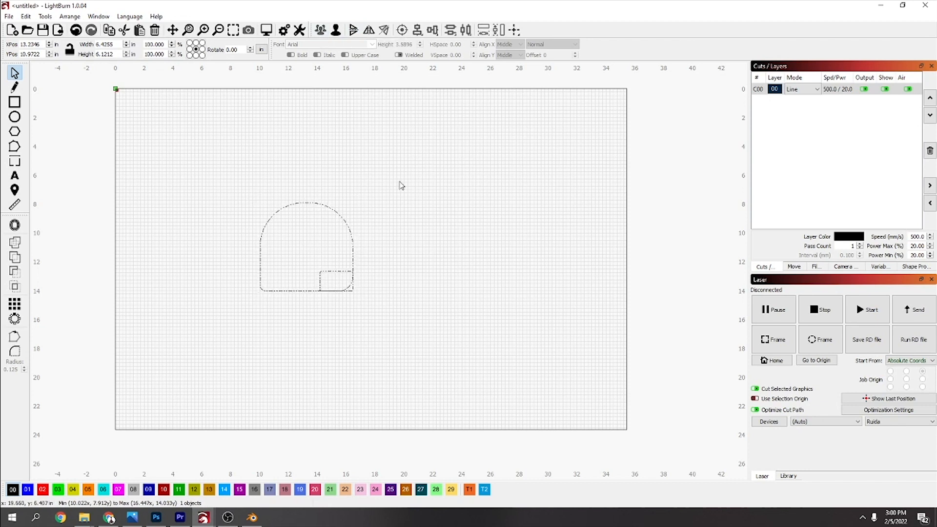
{"action": "left_click", "coordinate": [327, 273]}
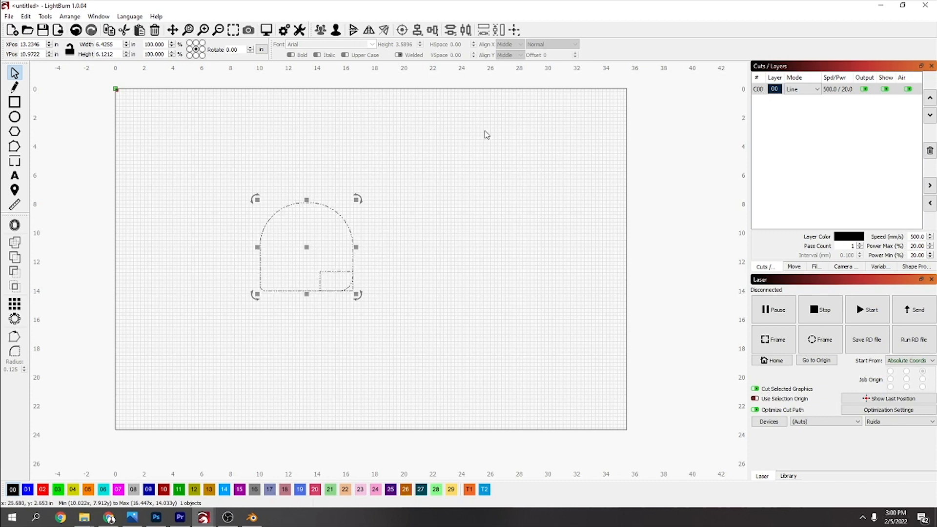
{"action": "left_click_drag", "start_coordinate": [307, 248], "coordinate": [247, 247]}
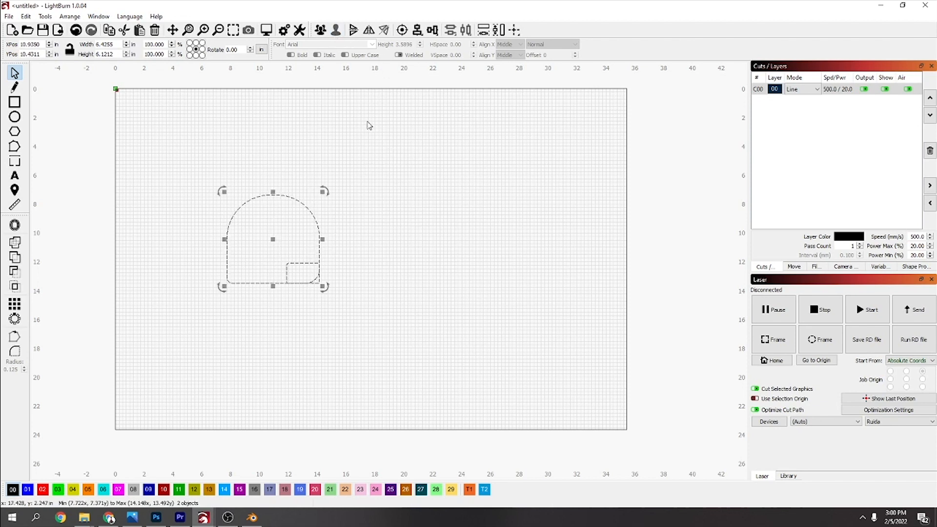
Move only the ungrouped arched shape up and to the right of the rectangle, and undo the moves.
{"action": "left_click", "coordinate": [355, 132]}
{"action": "left_click", "coordinate": [320, 228]}
{"action": "mouse_move", "coordinate": [274, 241]}
{"action": "left_mouse_down"}
{"action": "mouse_move", "coordinate": [400, 211]}
{"action": "mouse_move", "coordinate": [244, 257]}
{"action": "mouse_move", "coordinate": [288, 232]}
{"action": "mouse_move", "coordinate": [287, 247]}
{"action": "mouse_move", "coordinate": [275, 243]}
{"action": "left_mouse_up"}
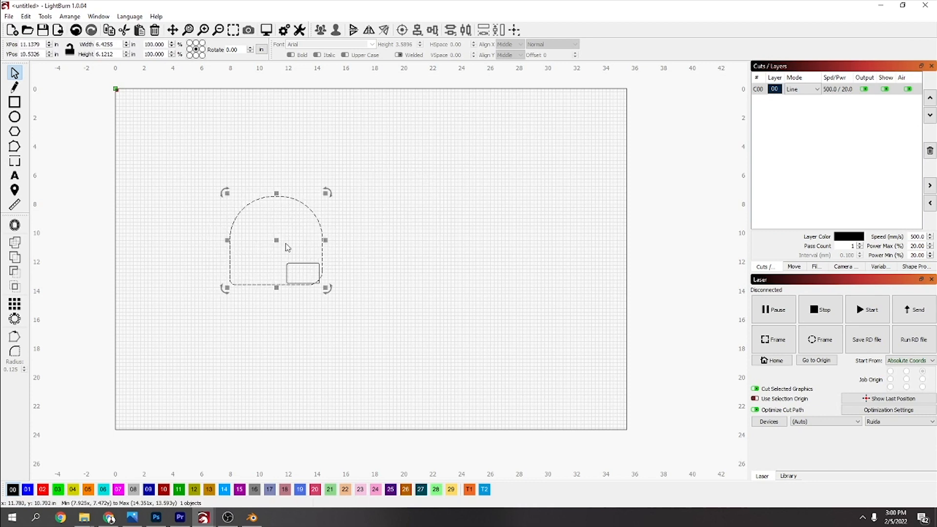
{"action": "left_click_drag", "start_coordinate": [275, 241], "coordinate": [450, 185]}
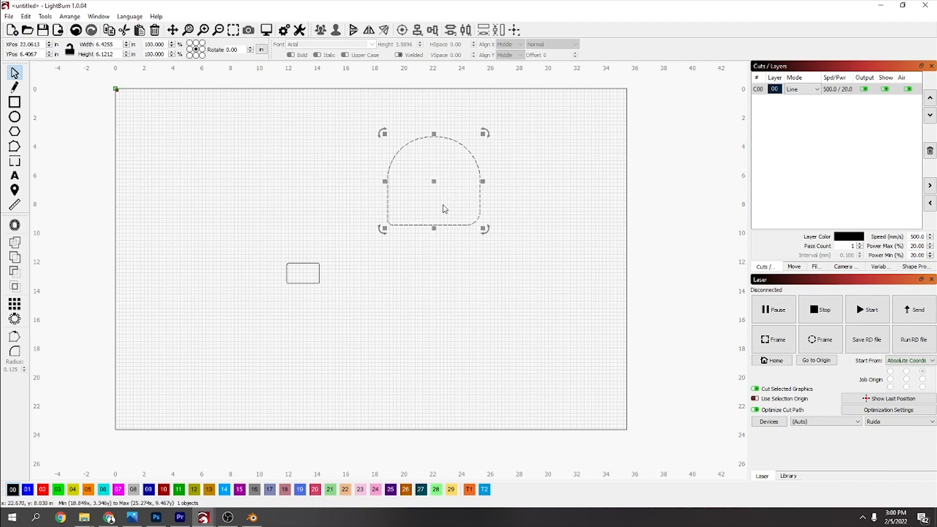
{"action": "key", "text": "ctrl+z"}
{"action": "key", "text": "ctrl+z"}
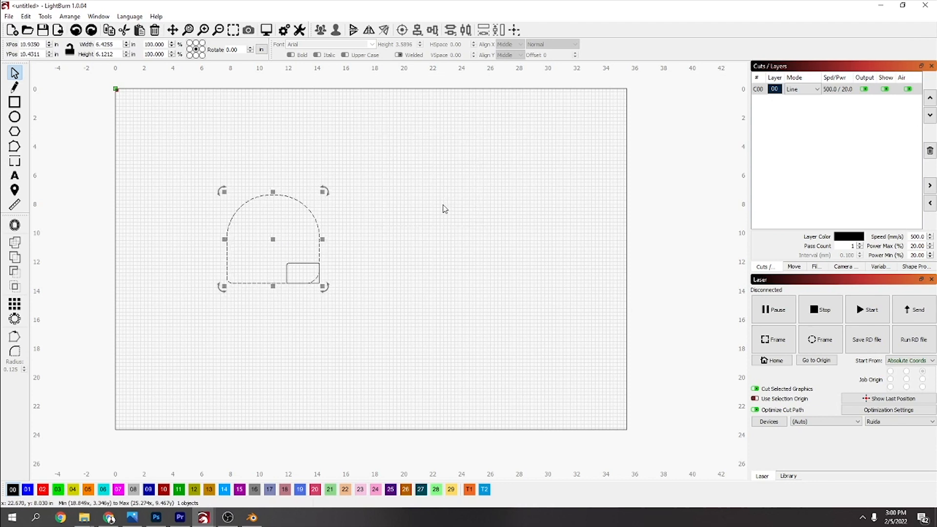
Move the arched shape twice toward the work area's lower-right part, and undo both moves.
{"action": "left_click_drag", "start_coordinate": [274, 240], "coordinate": [463, 263]}
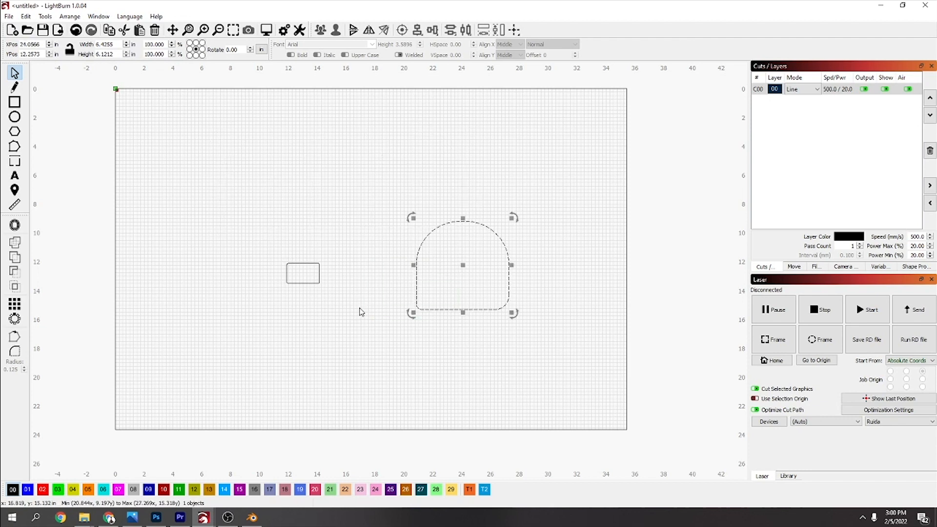
{"action": "left_click_drag", "start_coordinate": [469, 268], "coordinate": [493, 349]}
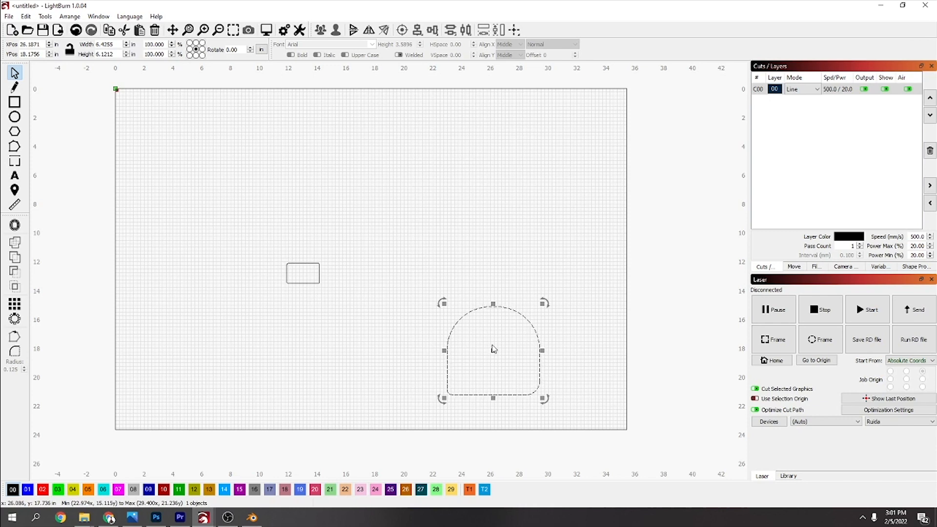
{"action": "key", "text": "ctrl+z"}
{"action": "key", "text": "ctrl+z"}
{"action": "key", "text": "ctrl+z"}
{"action": "key", "text": "ctrl+z"}
{"action": "key", "text": "ctrl+z"}
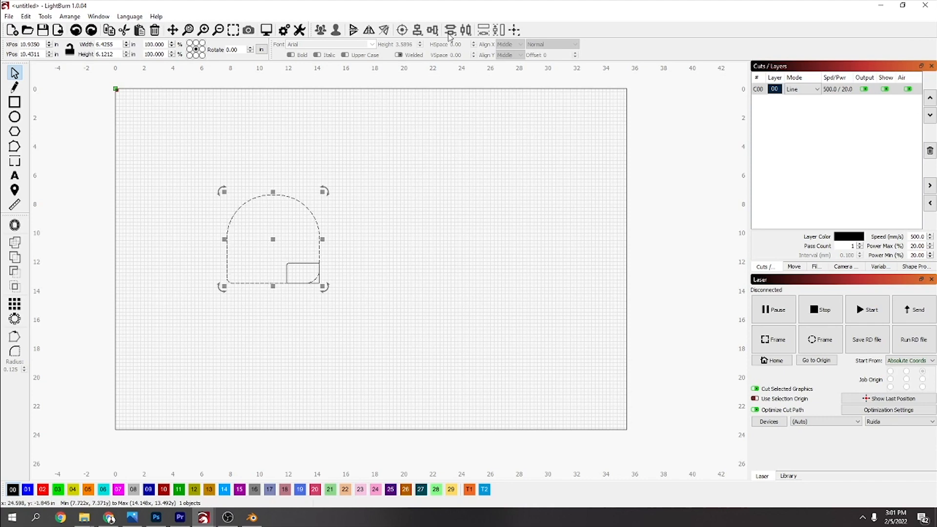
Preview the cut of the arched shape alone and of both shapes selected together, closing the preview each time.
{"action": "left_click", "coordinate": [267, 30]}
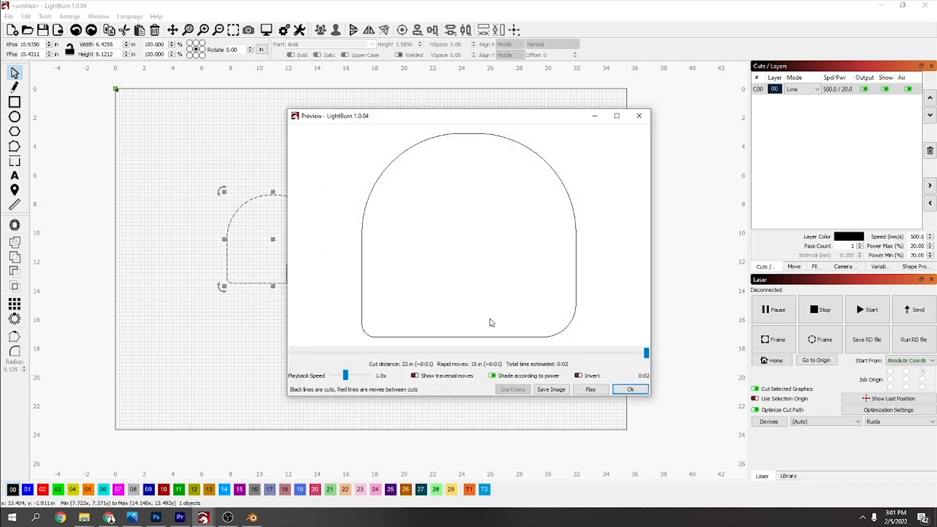
{"action": "left_click", "coordinate": [630, 390]}
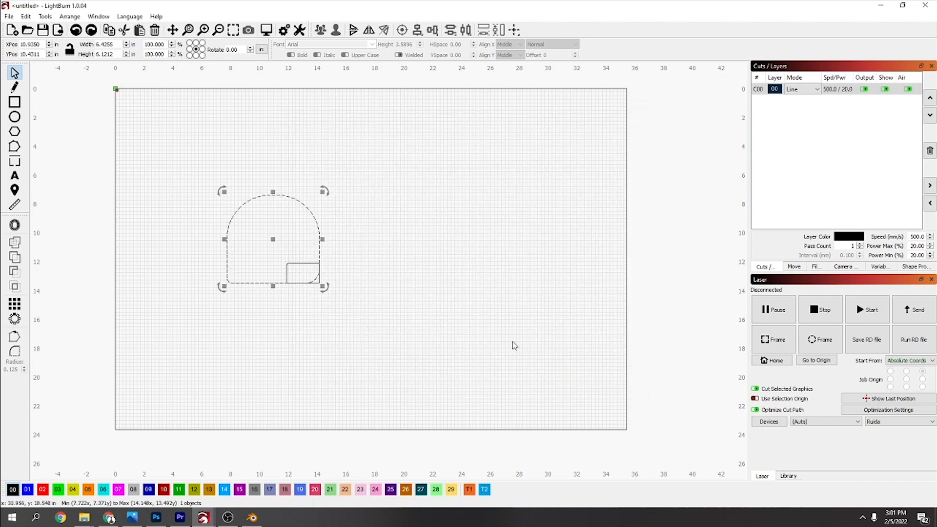
{"action": "left_click", "coordinate": [303, 264], "text": "shift"}
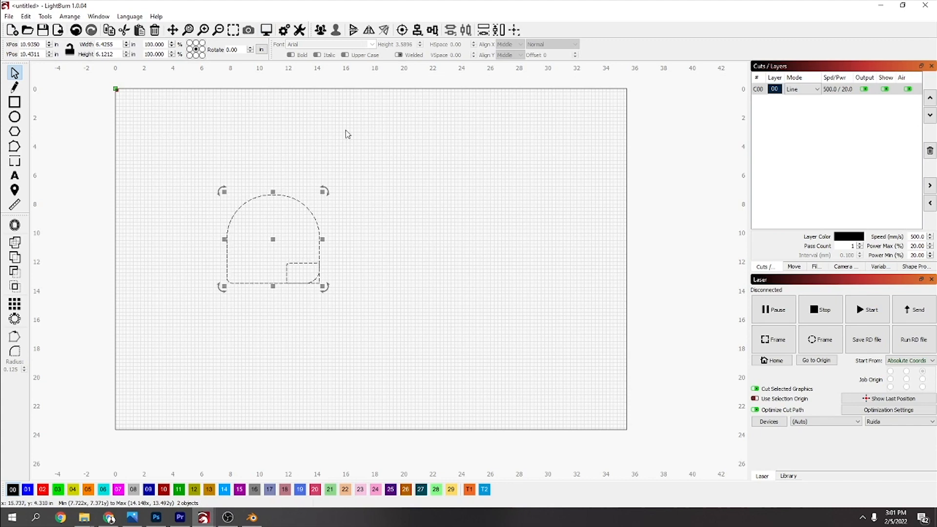
{"action": "left_click", "coordinate": [266, 30]}
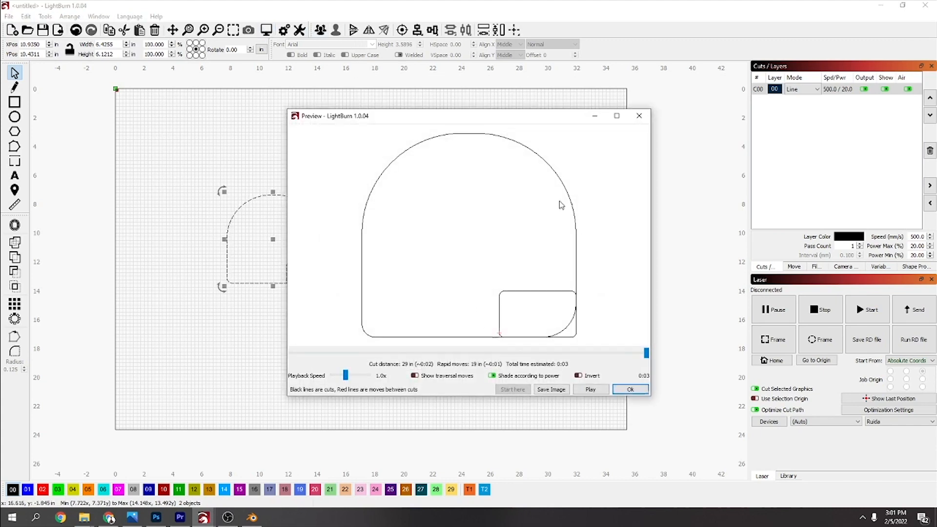
{"action": "left_click", "coordinate": [639, 116]}
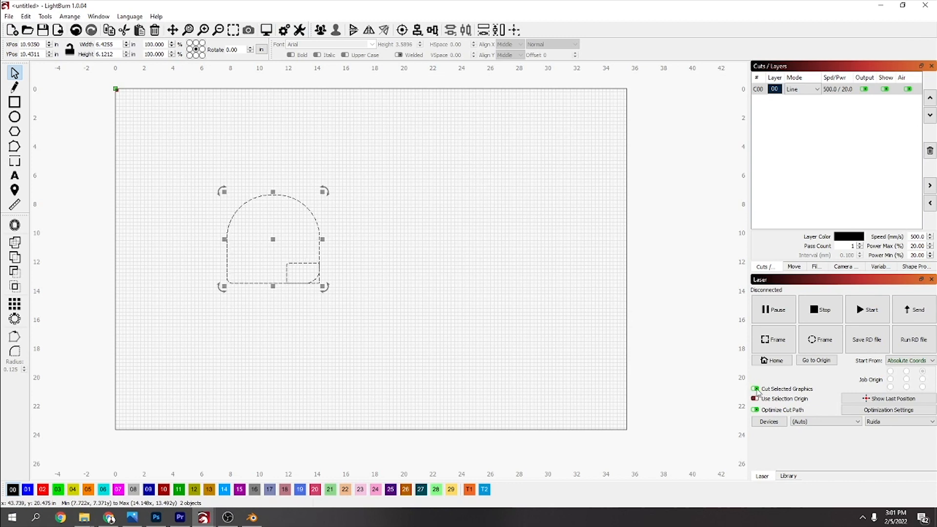
Clear the selection and reselect both shapes with a selection window around them.
{"action": "left_click", "coordinate": [367, 291]}
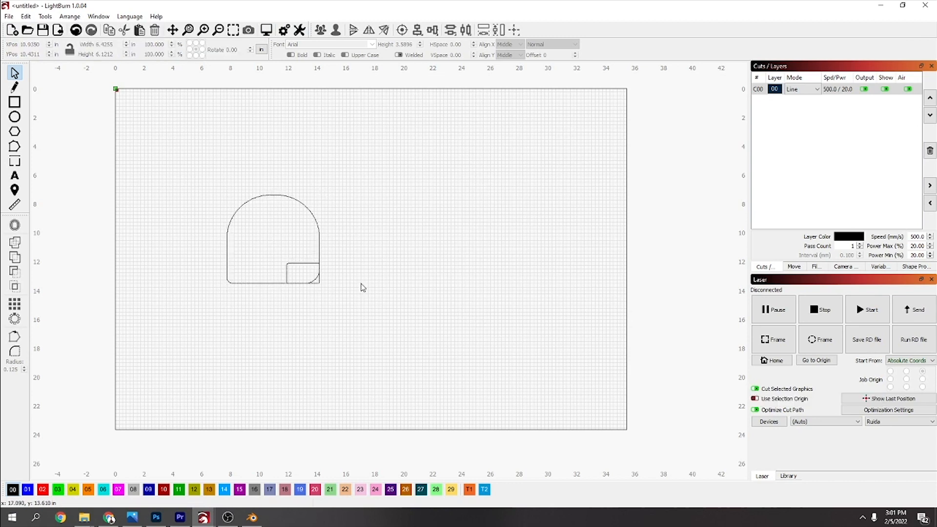
{"action": "left_click_drag", "start_coordinate": [313, 297], "coordinate": [310, 297]}
{"action": "left_click", "coordinate": [383, 289]}
{"action": "left_click_drag", "start_coordinate": [345, 196], "coordinate": [195, 320]}
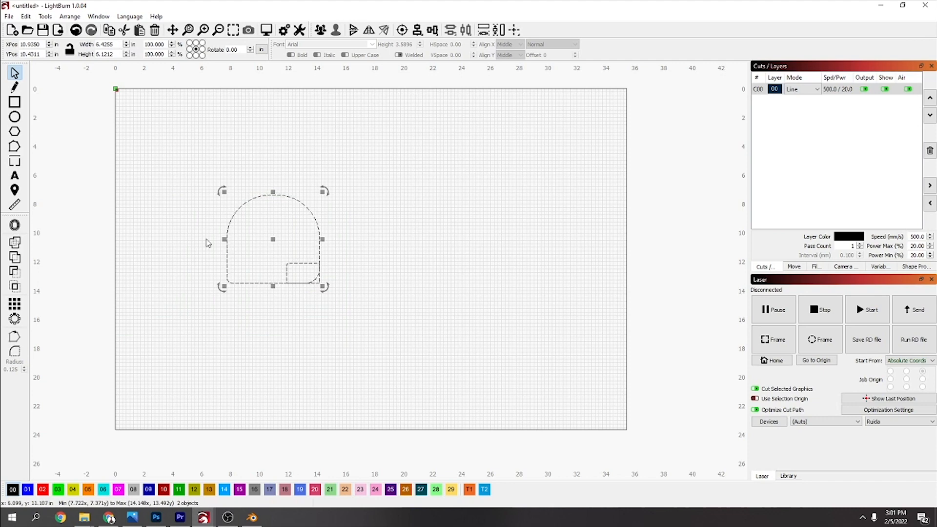
Switch to the other open LightBurn window.
{"action": "scroll", "coordinate": [476, 327], "scroll_direction": "down", "scroll_amount": 1}
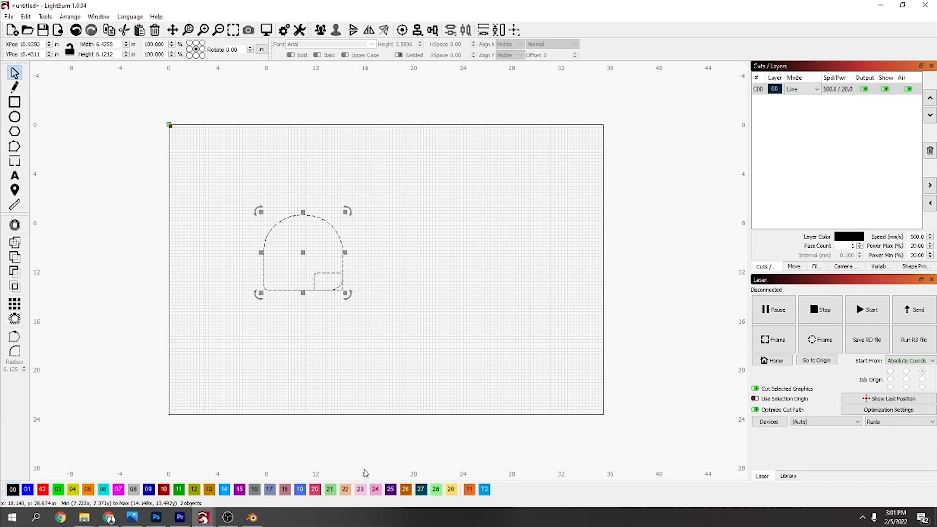
{"action": "mouse_move", "coordinate": [206, 521]}
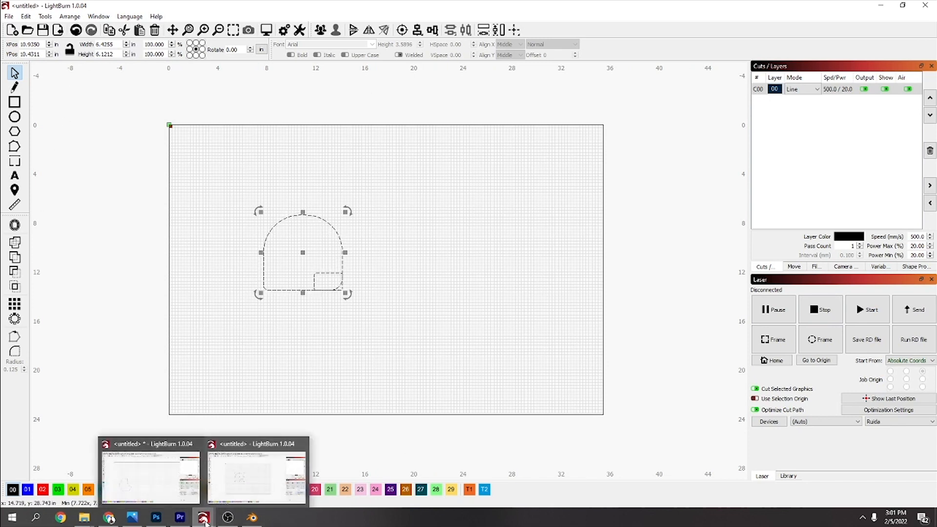